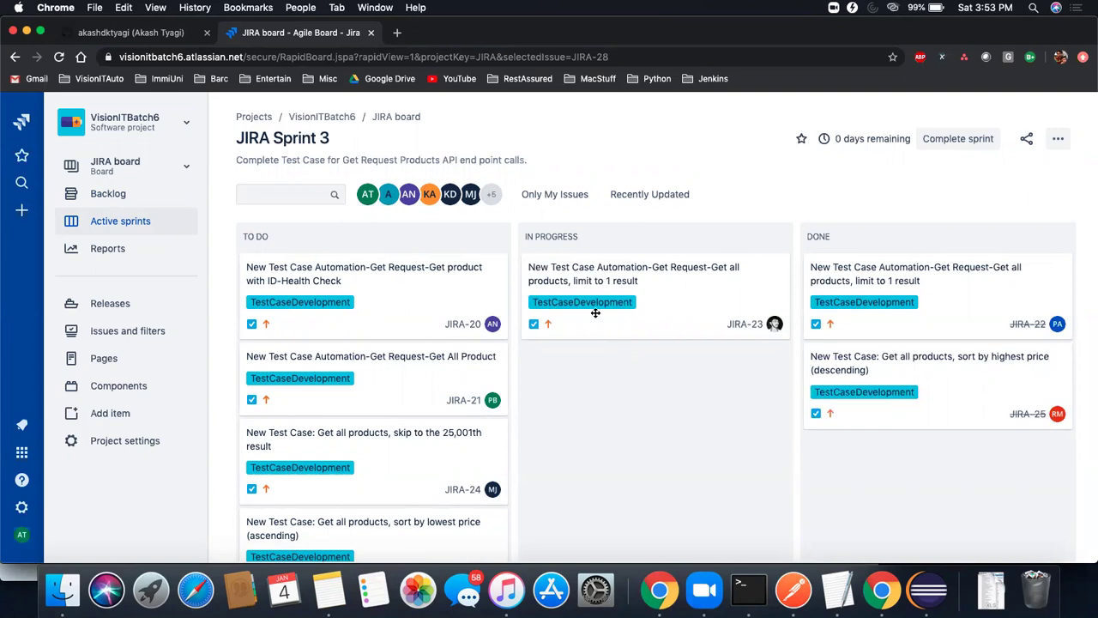
pyautogui.click(579, 276)
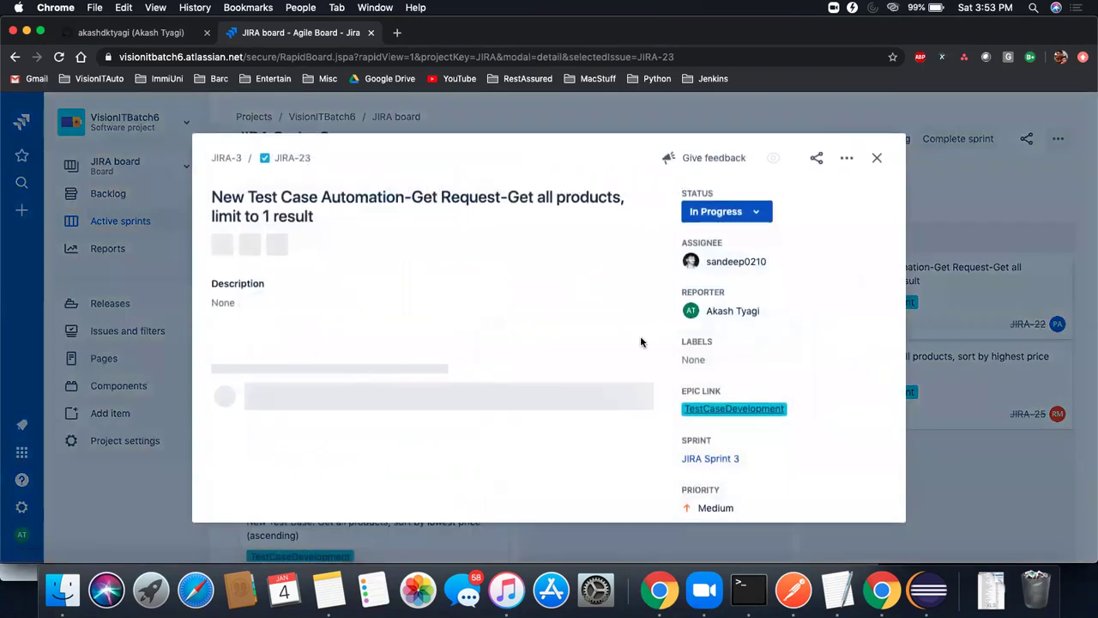
pyautogui.click(316, 393)
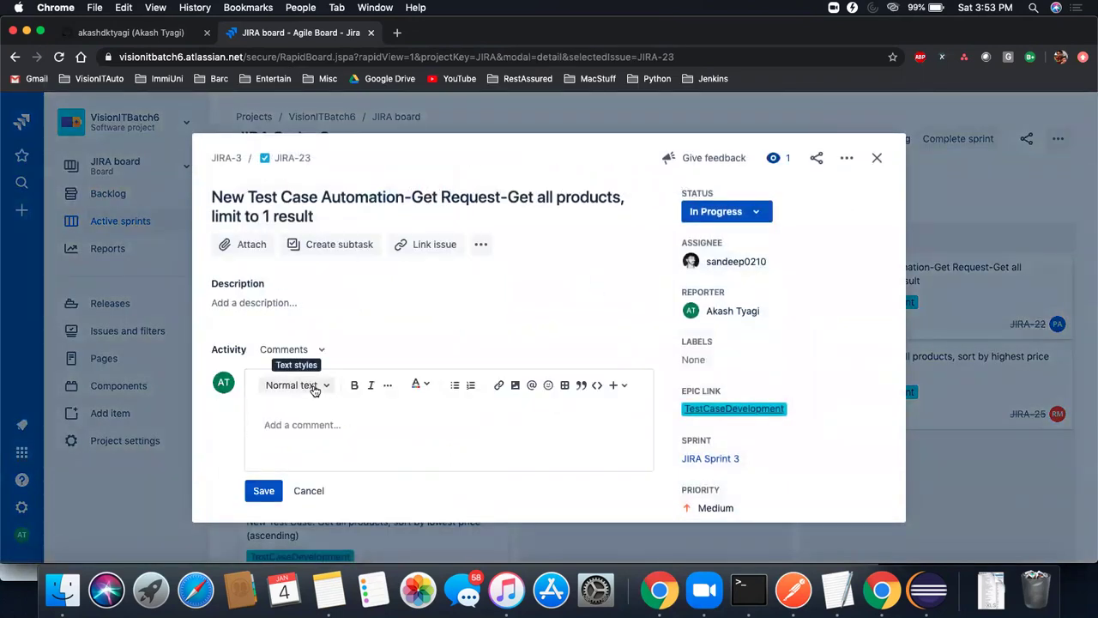
pyautogui.write('womfing,')
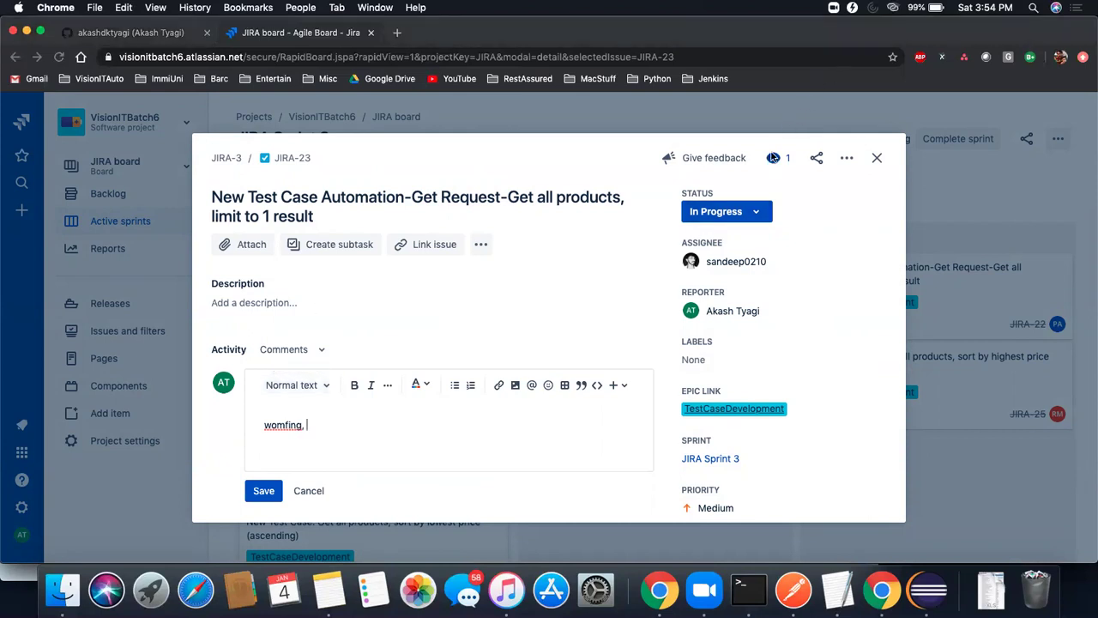
pyautogui.click(877, 157)
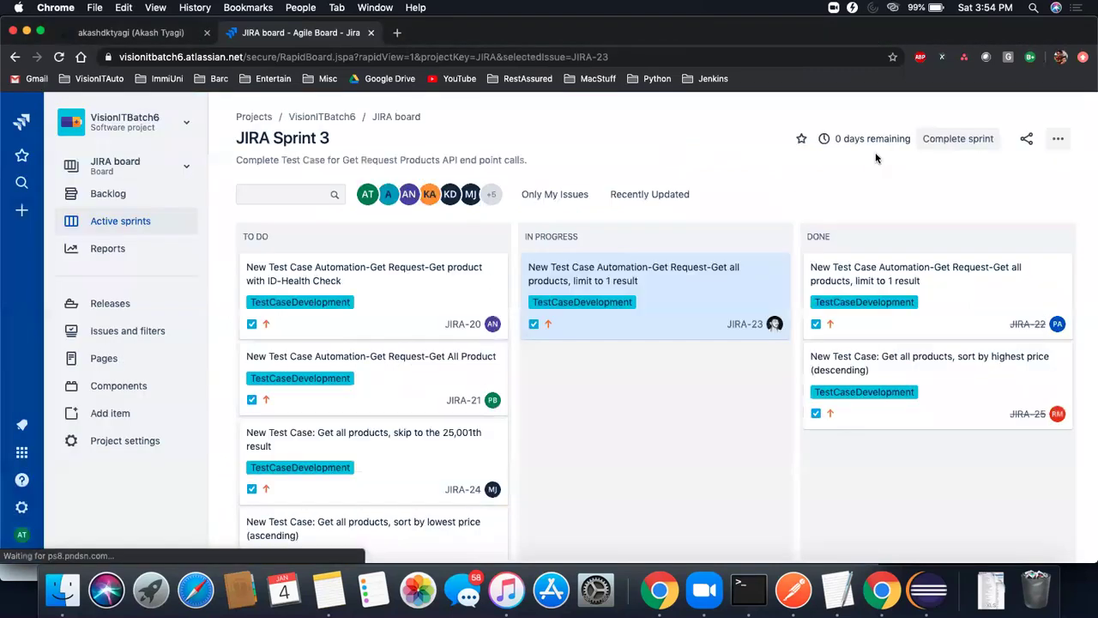
# Move issues JIRA-20, JIRA-21, JIRA-24, JIRA-26 and JIRA-28 from To Do to In Progress on the sprint board
pyautogui.moveTo(429, 316); pyautogui.dragTo(653, 339)
pyautogui.moveTo(394, 316); pyautogui.dragTo(687, 369)
pyautogui.moveTo(448, 320); pyautogui.dragTo(694, 351)
pyautogui.moveTo(380, 254); pyautogui.dragTo(678, 343)
pyautogui.moveTo(490, 302); pyautogui.dragTo(710, 369)
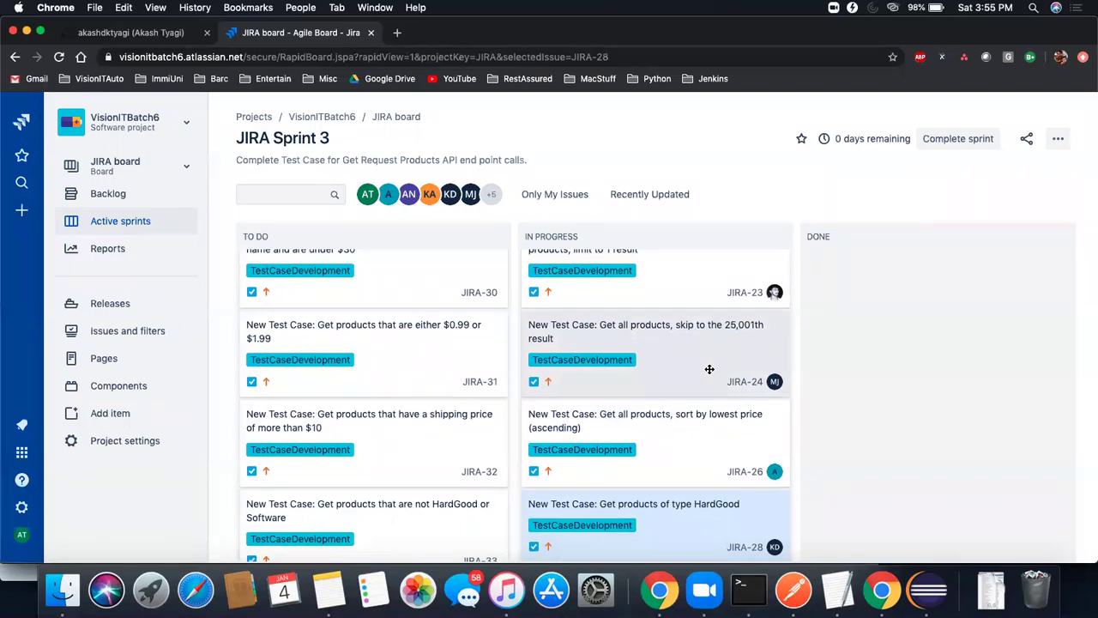
# Move issues JIRA-30, JIRA-32, JIRA-35, JIRA-38 and JIRA-27 from To Do to In Progress
pyautogui.moveTo(860, 146)
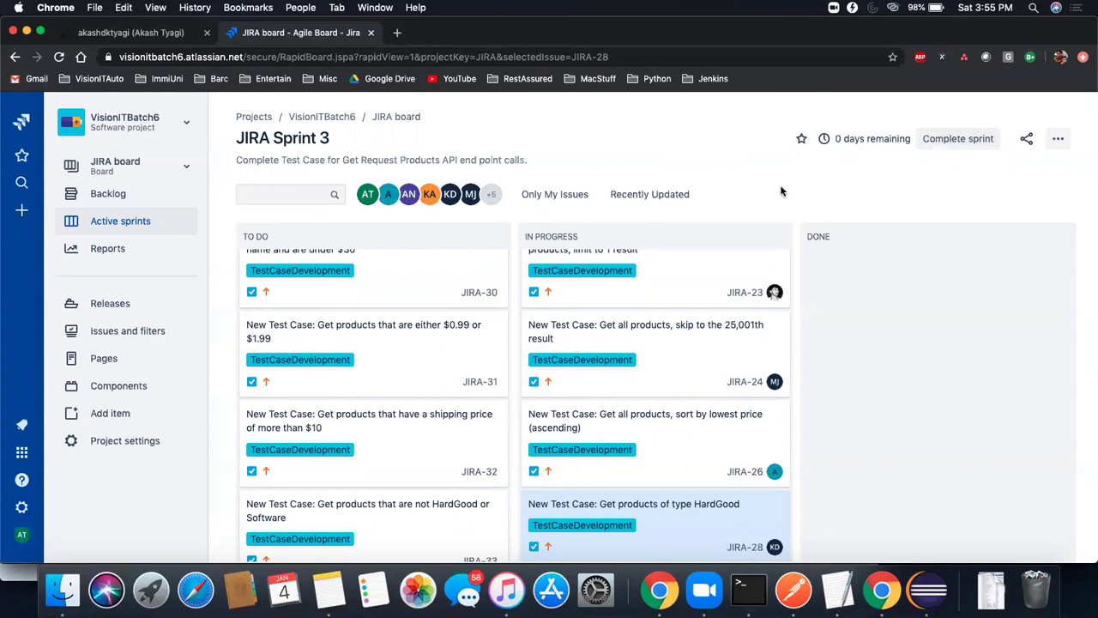
pyautogui.moveTo(421, 294); pyautogui.dragTo(655, 515)
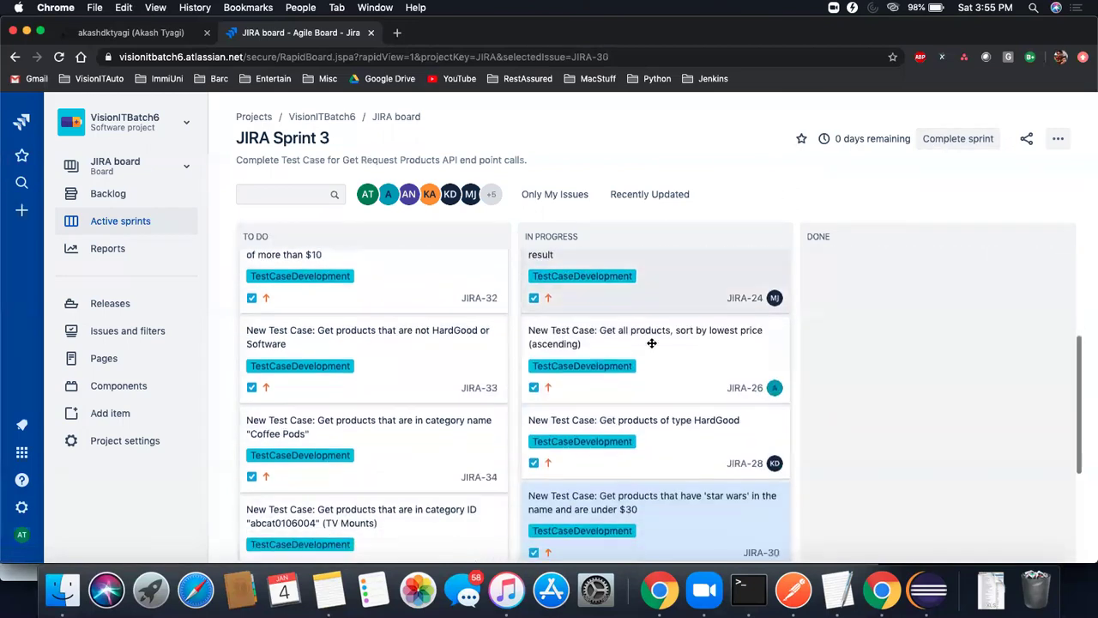
pyautogui.moveTo(381, 294); pyautogui.dragTo(652, 321)
pyautogui.moveTo(412, 314); pyautogui.dragTo(656, 380)
pyautogui.moveTo(412, 284); pyautogui.dragTo(659, 369)
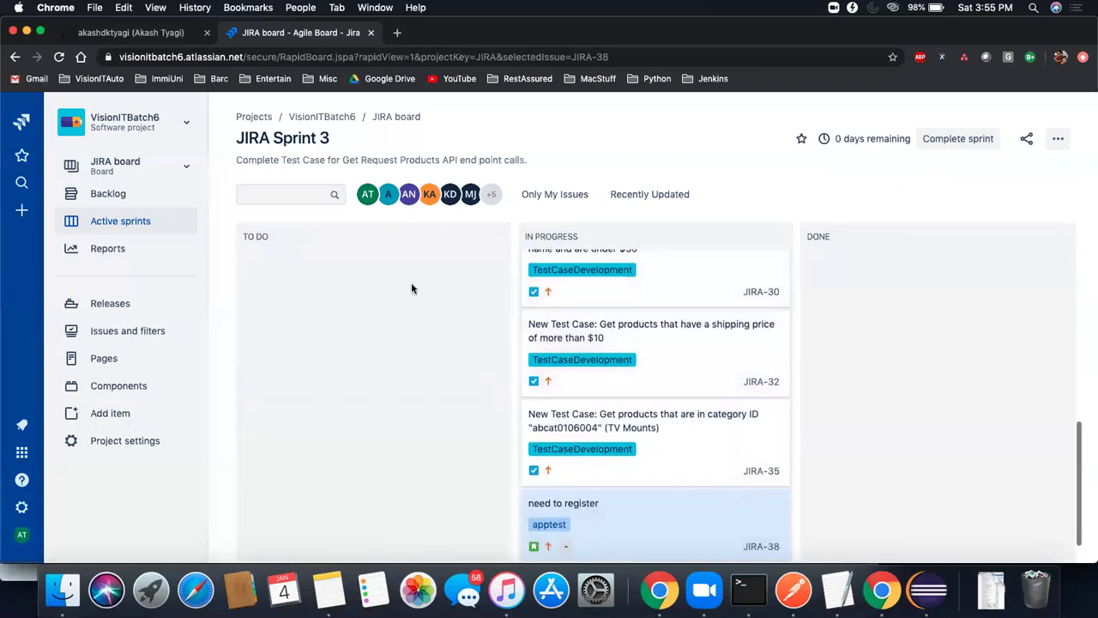
pyautogui.scroll(5, 386, 289)
pyautogui.moveTo(372, 282); pyautogui.dragTo(656, 309)
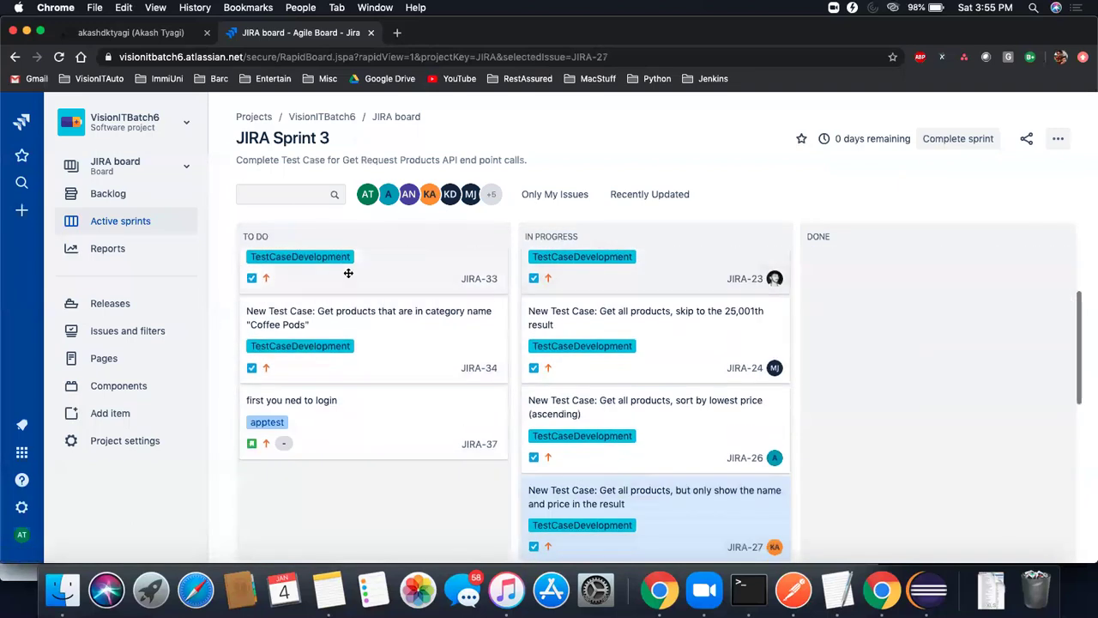
# Move JIRA-23 from In Progress and JIRA-31, JIRA-33 and JIRA-37 from To Do to Done
pyautogui.moveTo(633, 272); pyautogui.dragTo(953, 282)
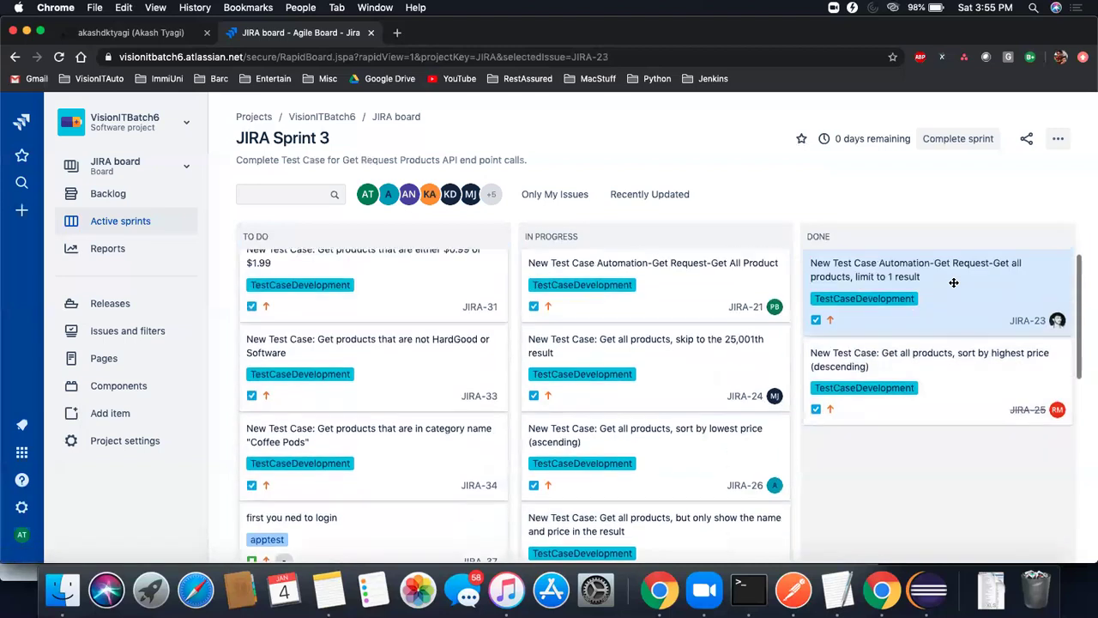
pyautogui.moveTo(417, 312); pyautogui.dragTo(969, 377)
pyautogui.moveTo(436, 299); pyautogui.dragTo(990, 380)
pyautogui.moveTo(321, 286); pyautogui.dragTo(858, 322)
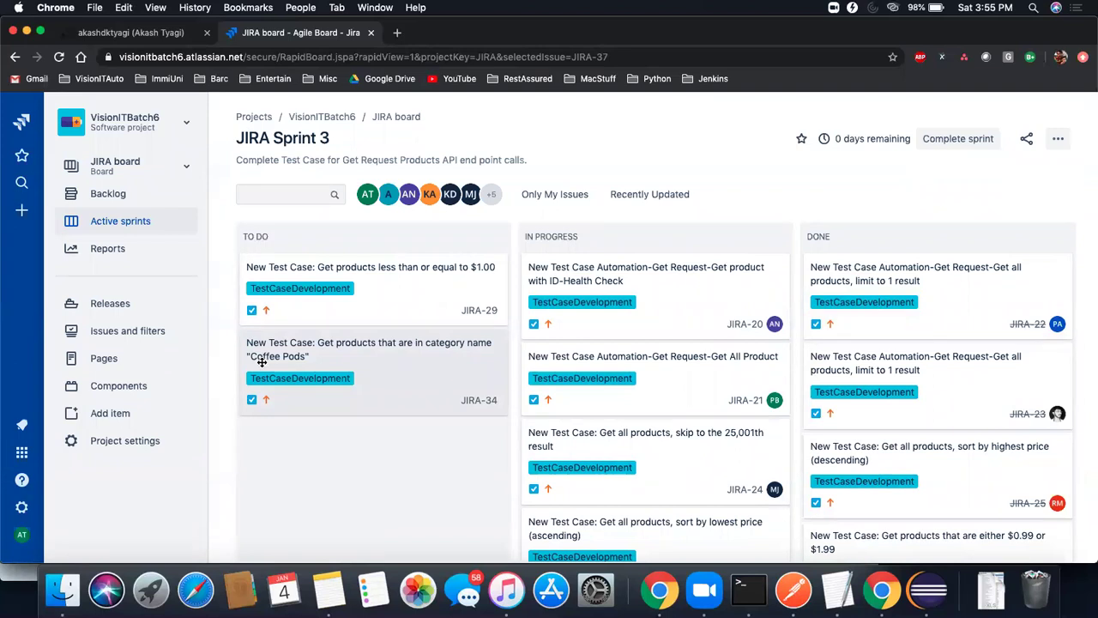
pyautogui.scroll(5, 262, 364)
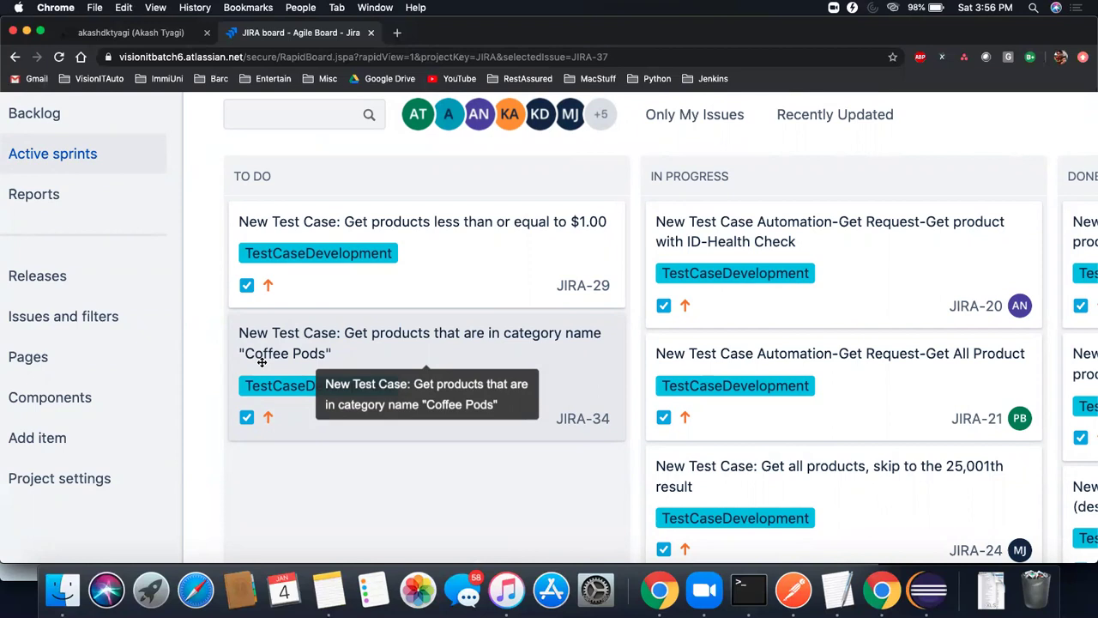
pyautogui.scroll(3, 441, 373)
pyautogui.scroll(-1, 442, 373)
pyautogui.scroll(1, 442, 373)
pyautogui.press('super+minus')
pyautogui.press('super+minus')
pyautogui.press('super+minus')
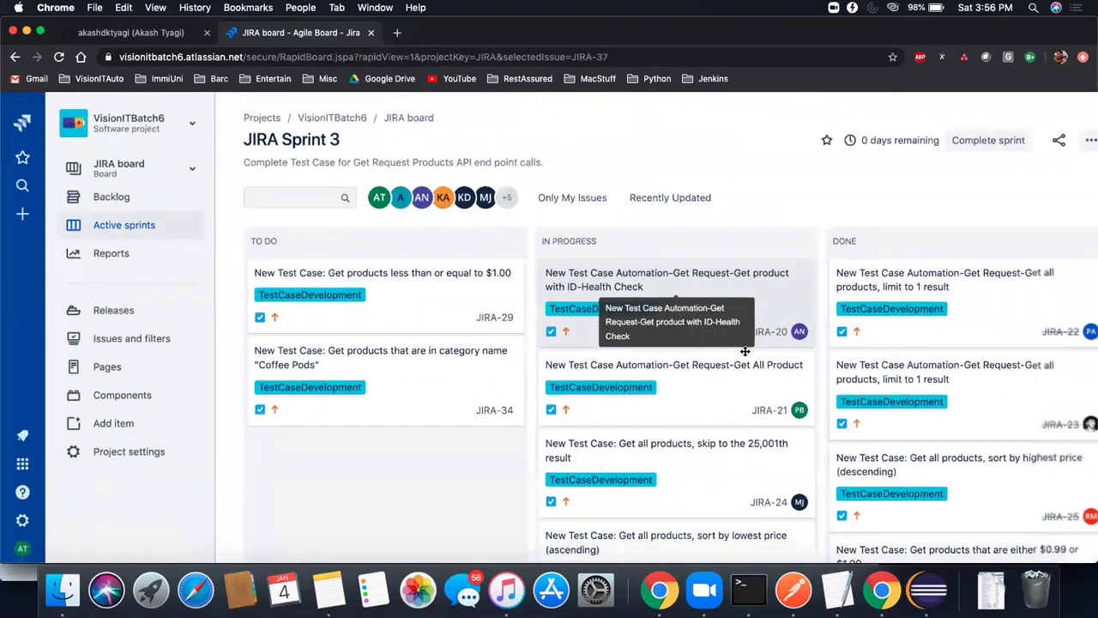
# Move issues JIRA-20, JIRA-21, JIRA-24, JIRA-27 and JIRA-35 from In Progress to Done
pyautogui.moveTo(639, 304); pyautogui.dragTo(867, 314)
pyautogui.moveTo(681, 284); pyautogui.dragTo(904, 306)
pyautogui.moveTo(687, 258); pyautogui.dragTo(859, 312)
pyautogui.moveTo(948, 328); pyautogui.dragTo(957, 325)
pyautogui.moveTo(695, 330); pyautogui.dragTo(946, 335)
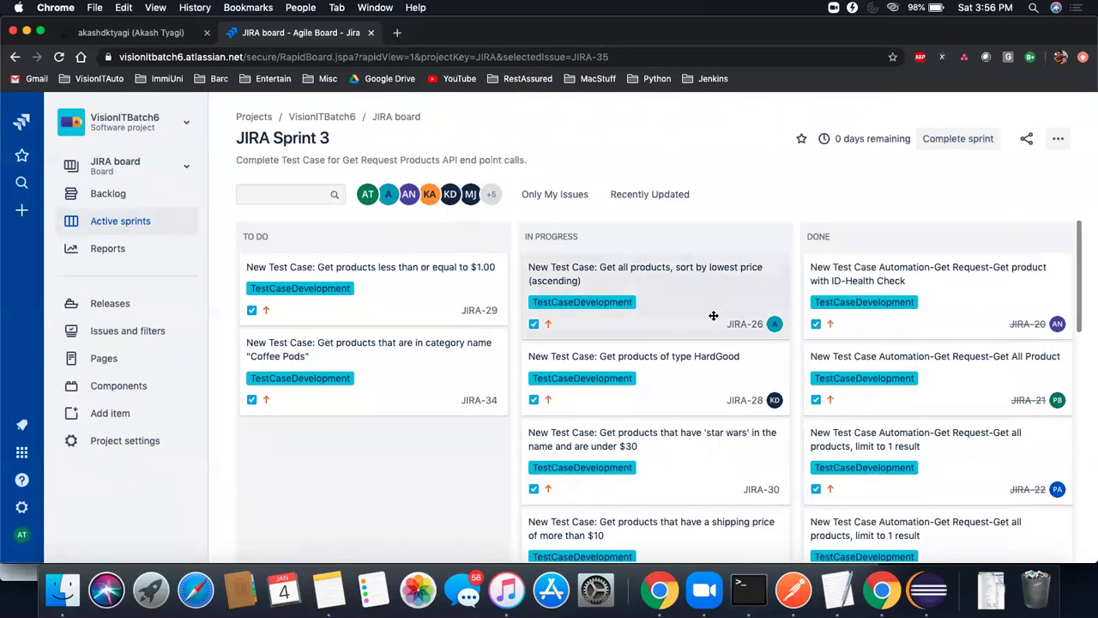
# Move issues JIRA-26, JIRA-38, JIRA-28, JIRA-30 and JIRA-32 from In Progress to Done and dismiss the board update notice
pyautogui.moveTo(713, 316); pyautogui.dragTo(981, 326)
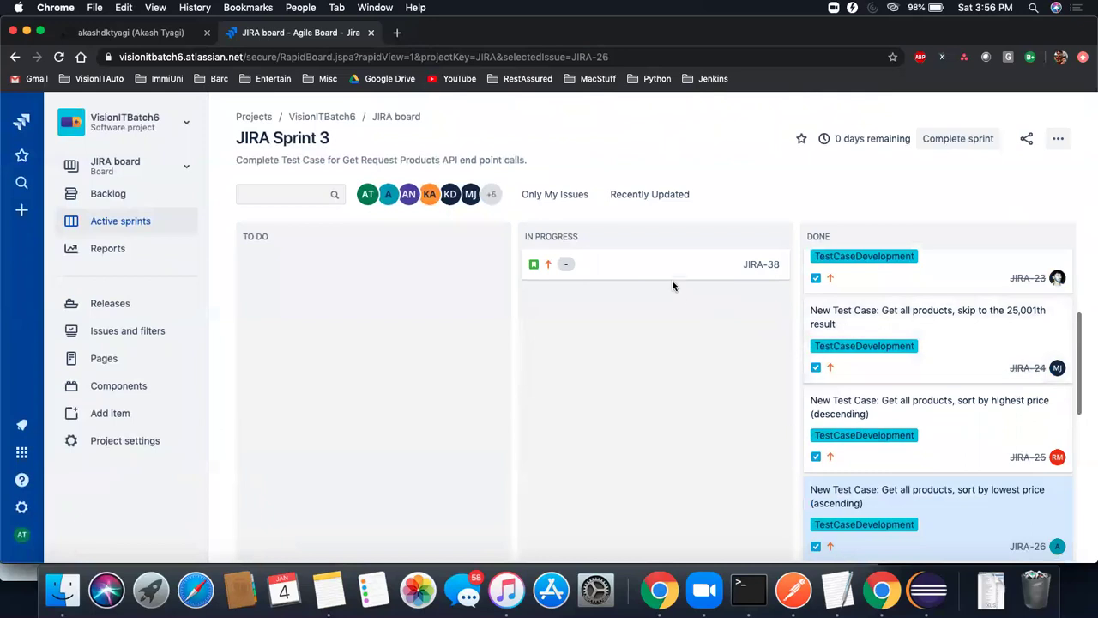
pyautogui.moveTo(672, 280); pyautogui.dragTo(960, 367)
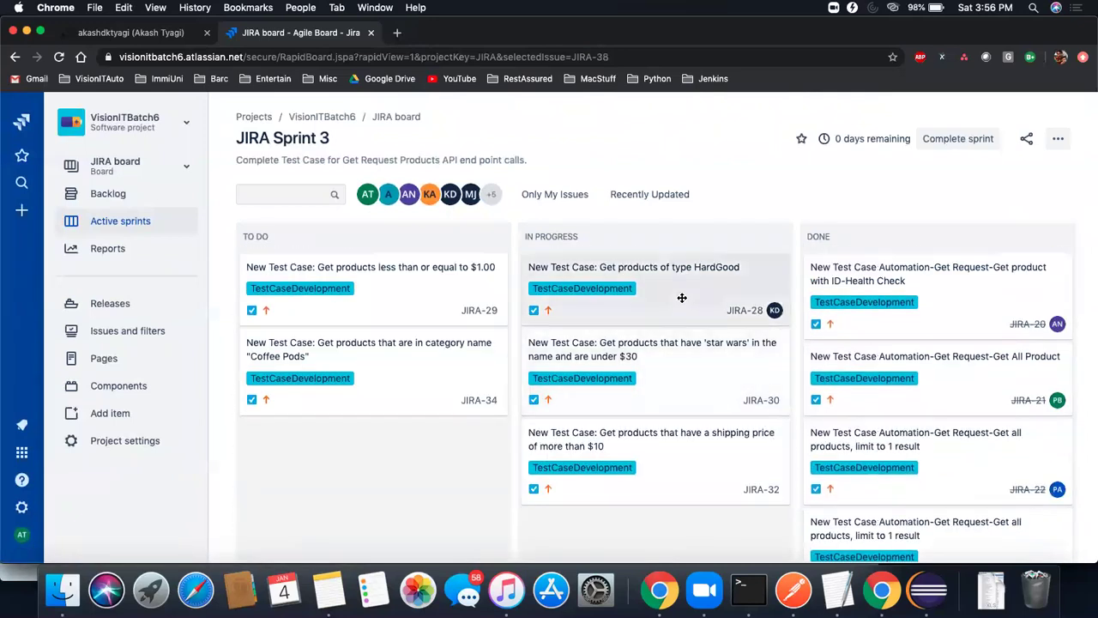
pyautogui.moveTo(682, 298); pyautogui.dragTo(887, 309)
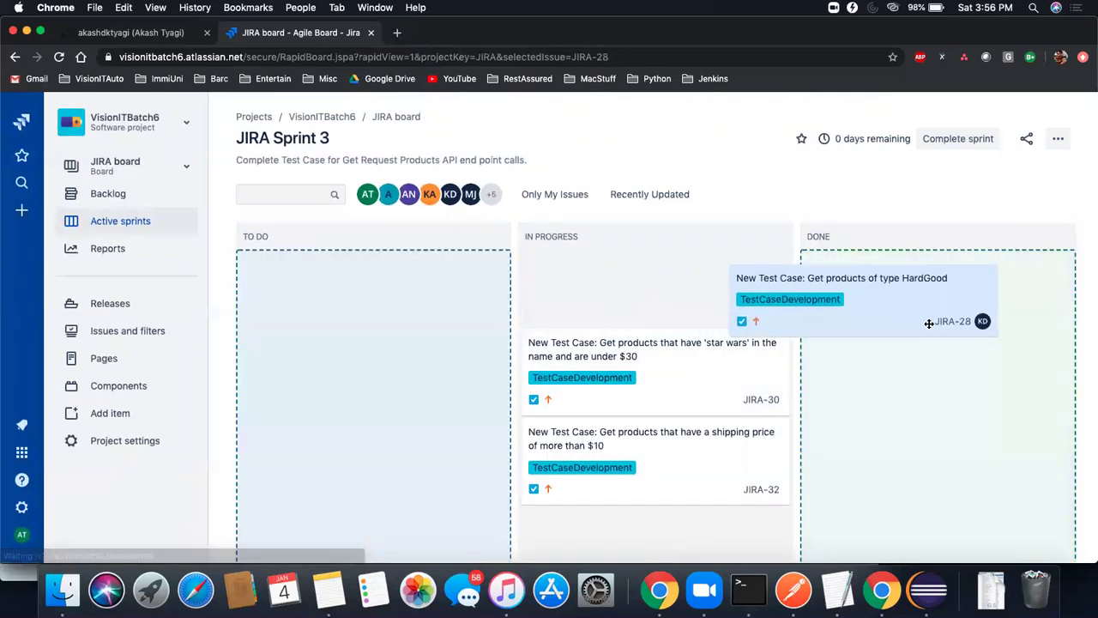
pyautogui.scroll(-10, 678, 283)
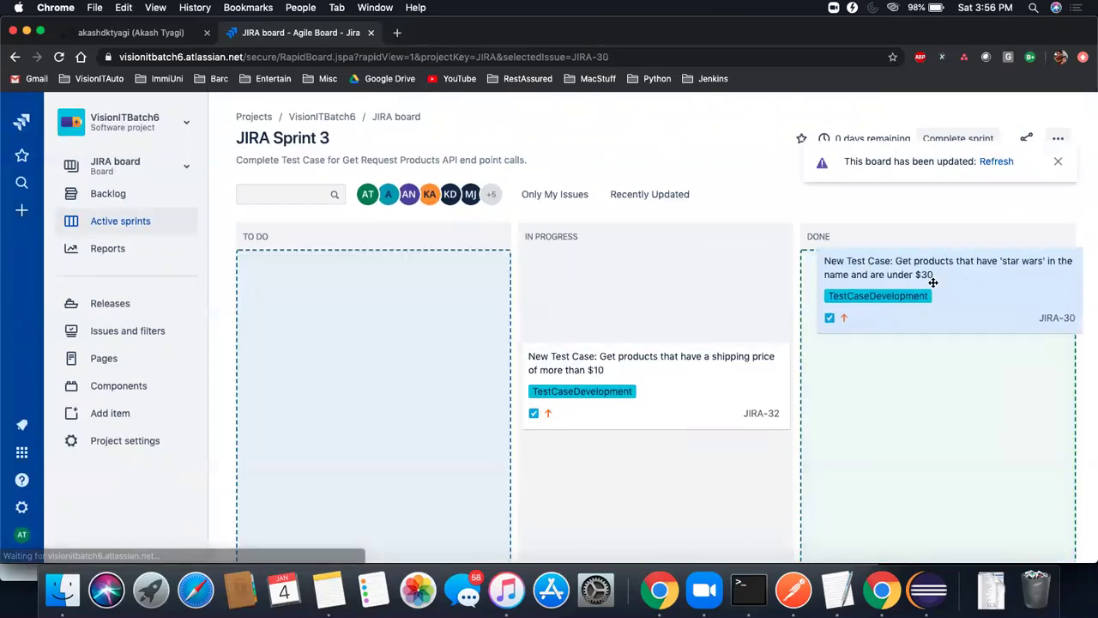
pyautogui.moveTo(932, 282); pyautogui.dragTo(918, 292)
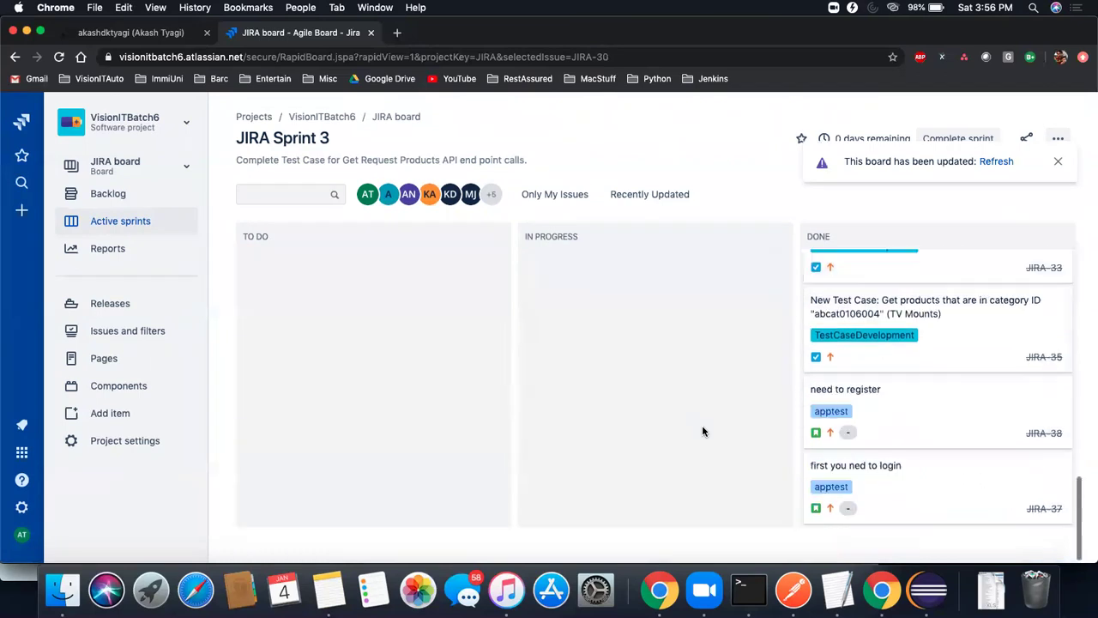
pyautogui.moveTo(687, 317); pyautogui.dragTo(976, 338)
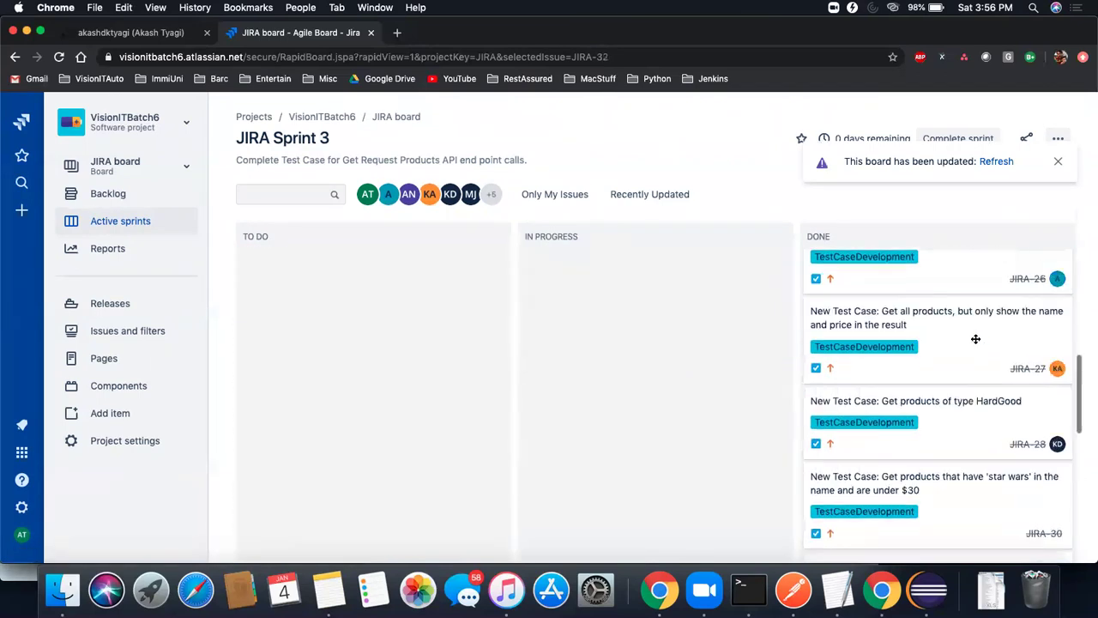
pyautogui.click(1058, 165)
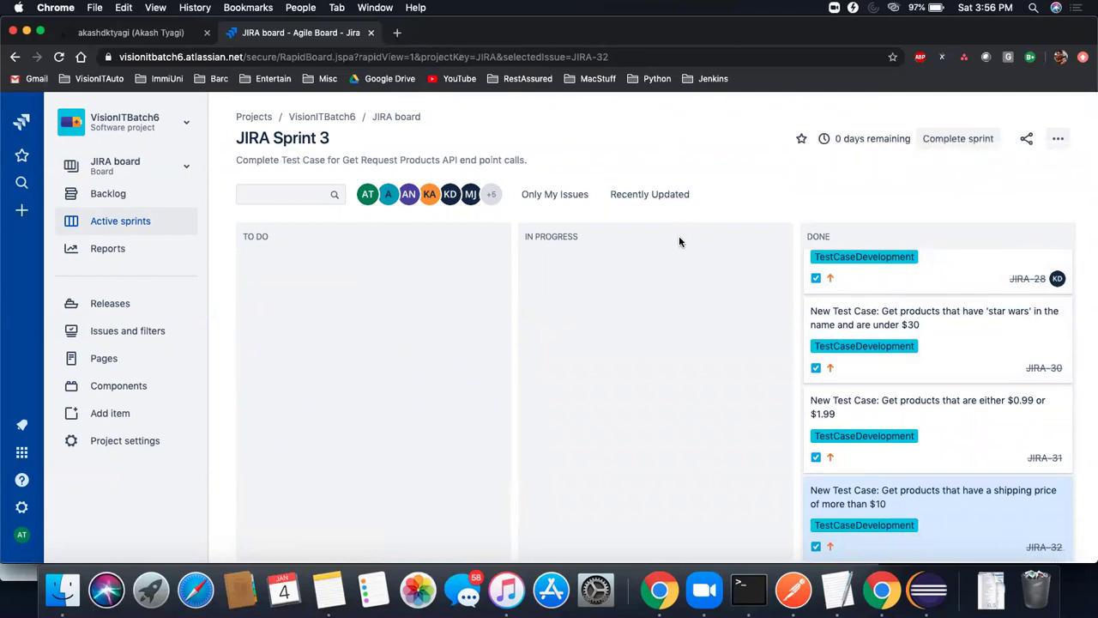
# Move JIRA-29 and JIRA-34 from To Do to In Progress, and advance JIRA-34 to Done
pyautogui.moveTo(373, 289); pyautogui.dragTo(667, 294)
pyautogui.moveTo(450, 279); pyautogui.dragTo(726, 348)
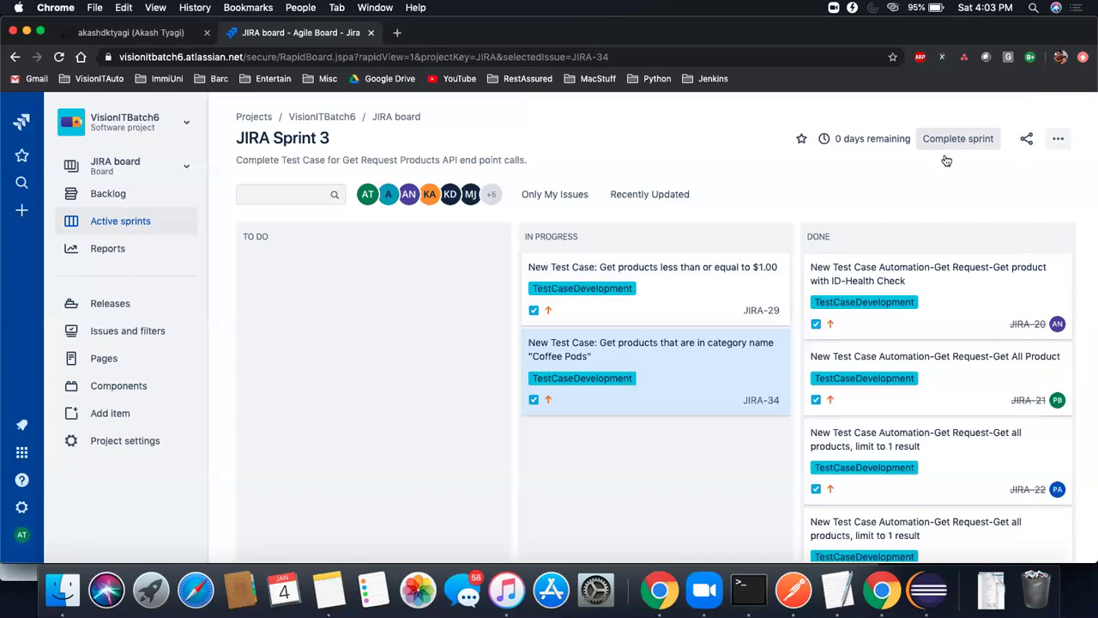
pyautogui.moveTo(639, 359); pyautogui.dragTo(880, 318)
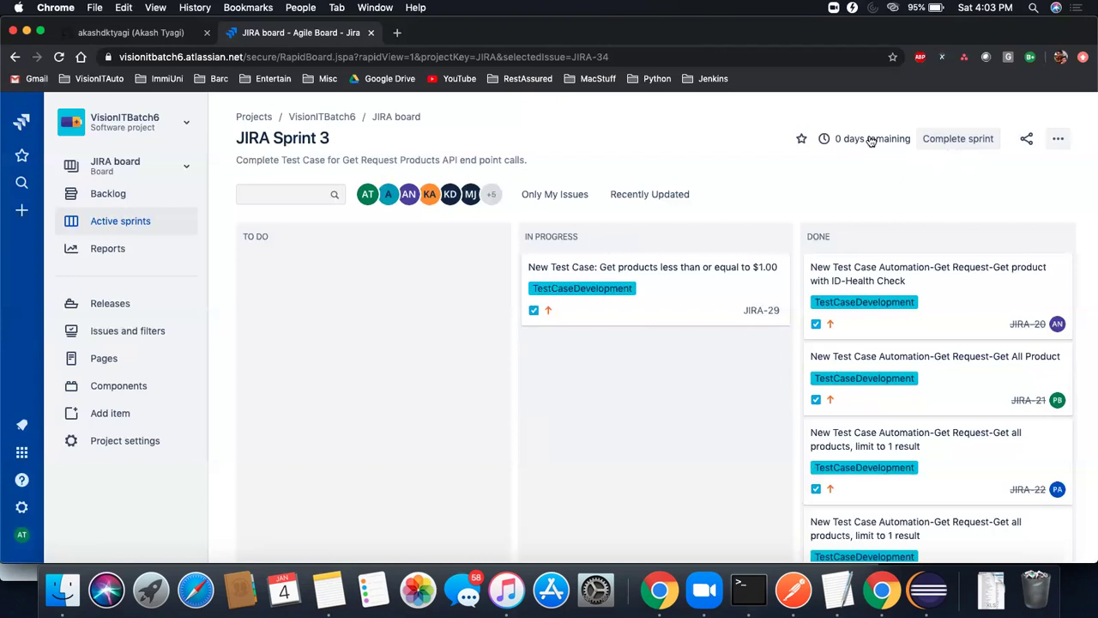
# Complete JIRA Sprint 3, sending its incomplete issues to the Backlog
pyautogui.moveTo(870, 140)
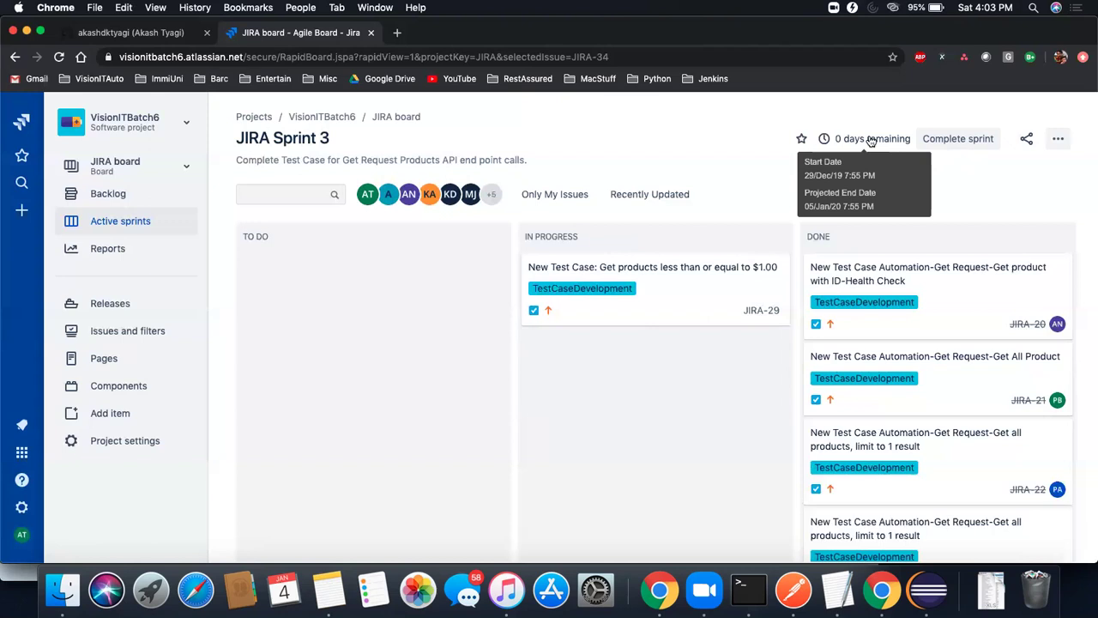
pyautogui.click(939, 140)
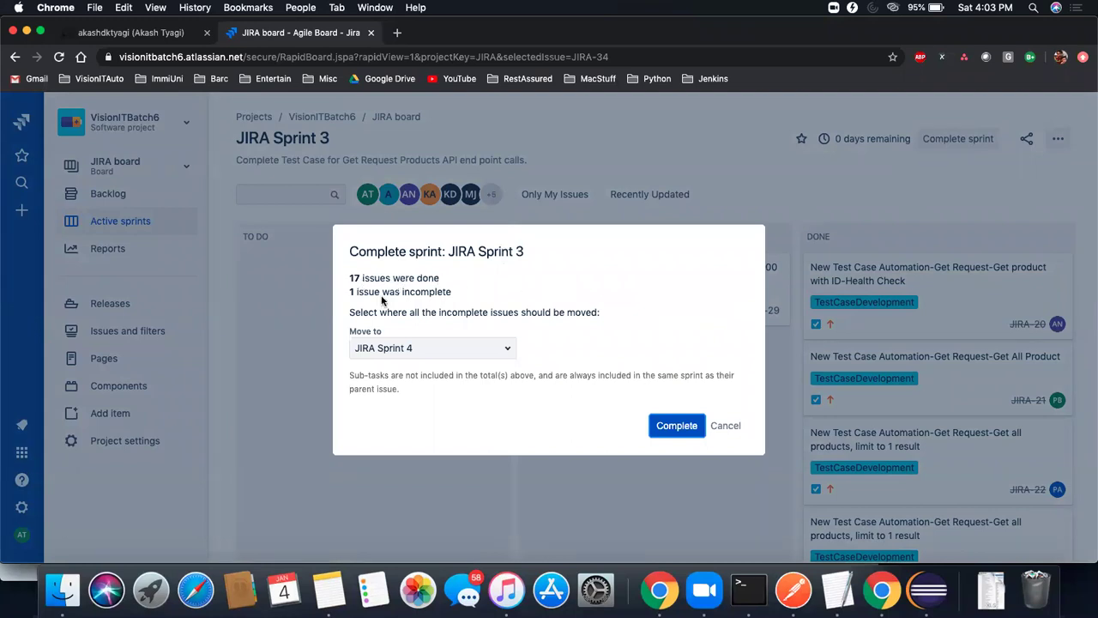
pyautogui.scroll(5, 449, 286)
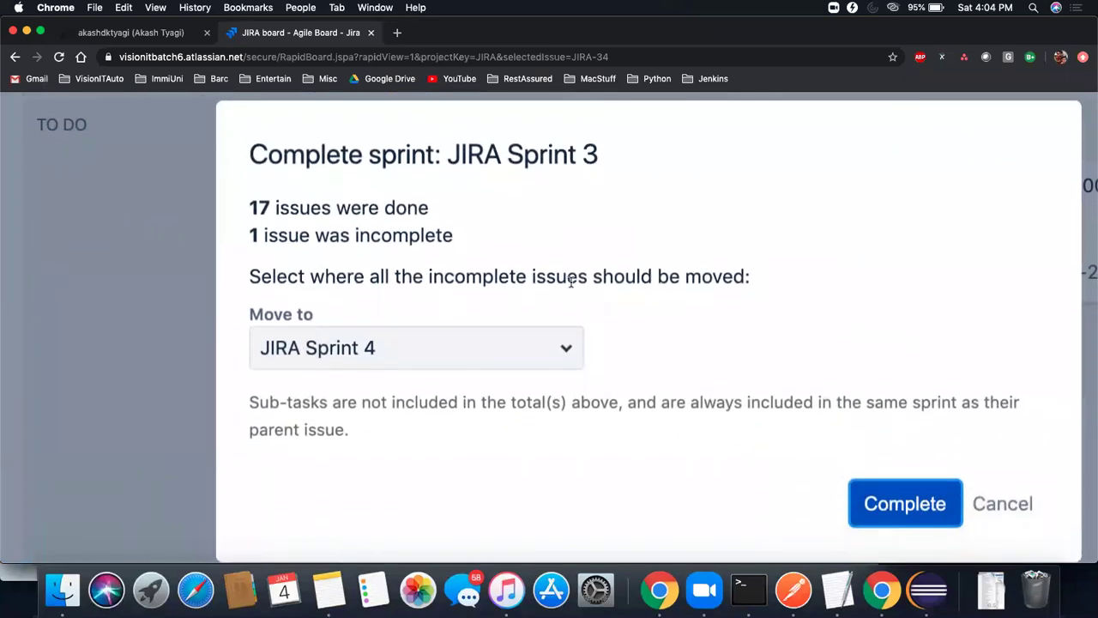
pyautogui.click(495, 350)
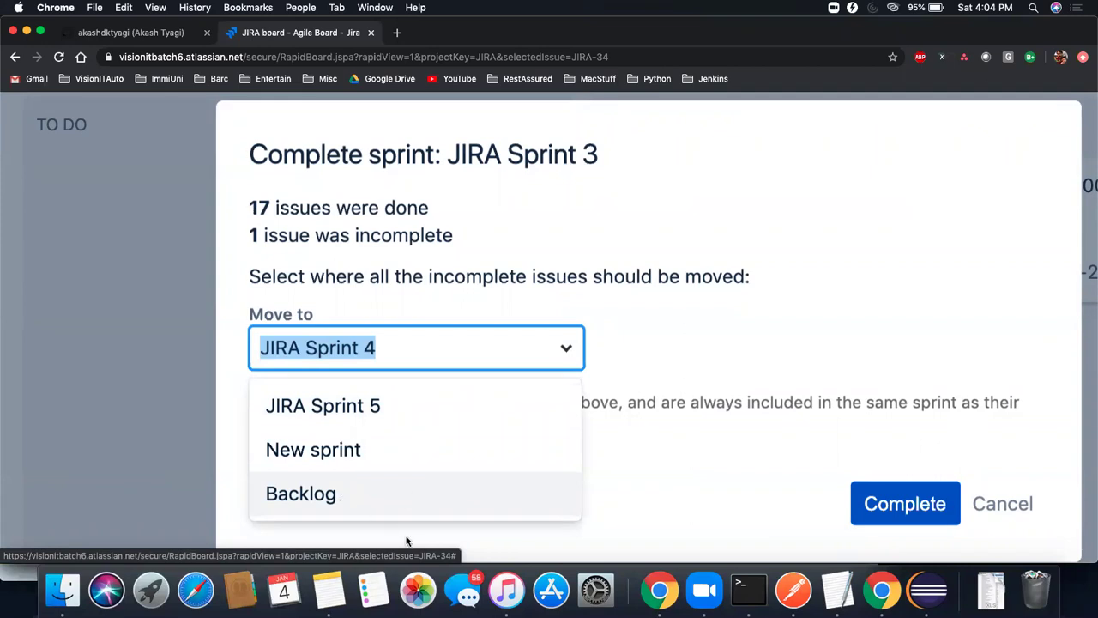
pyautogui.doubleClick(532, 156)
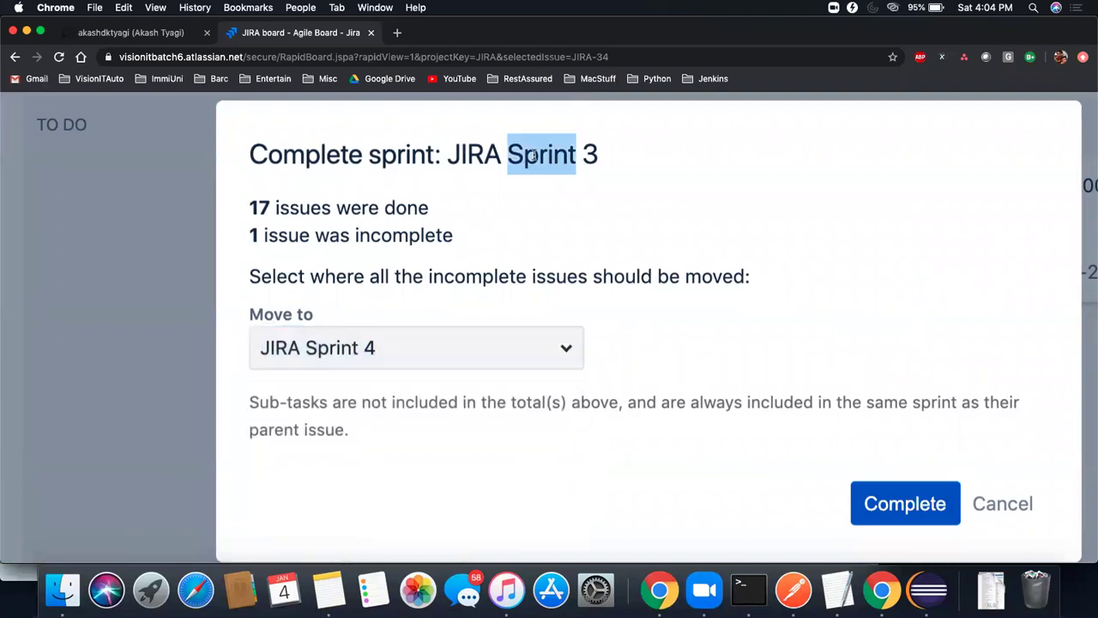
pyautogui.click(503, 364)
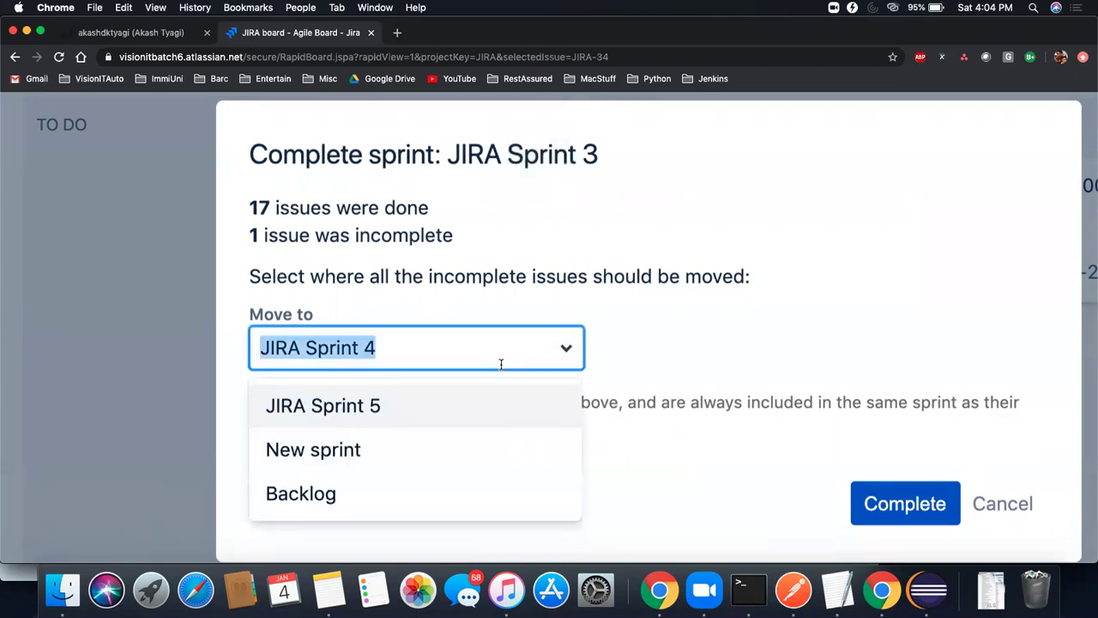
pyautogui.click(360, 509)
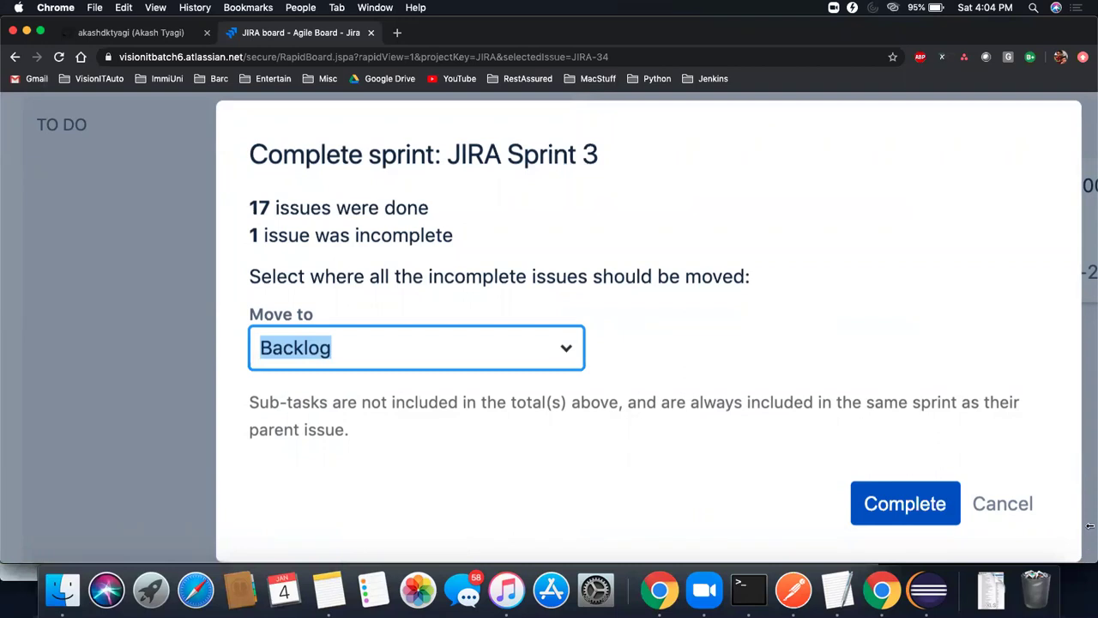
pyautogui.click(912, 508)
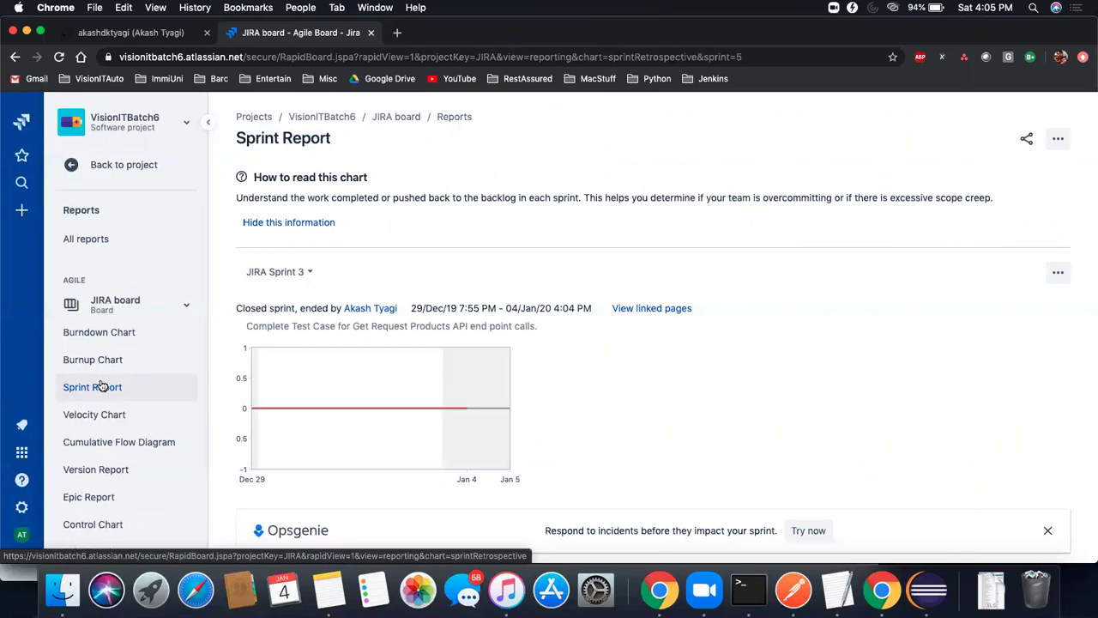
# View the Burnup Chart report for JIRA Sprint 3 and return to the project navigation
pyautogui.click(93, 415)
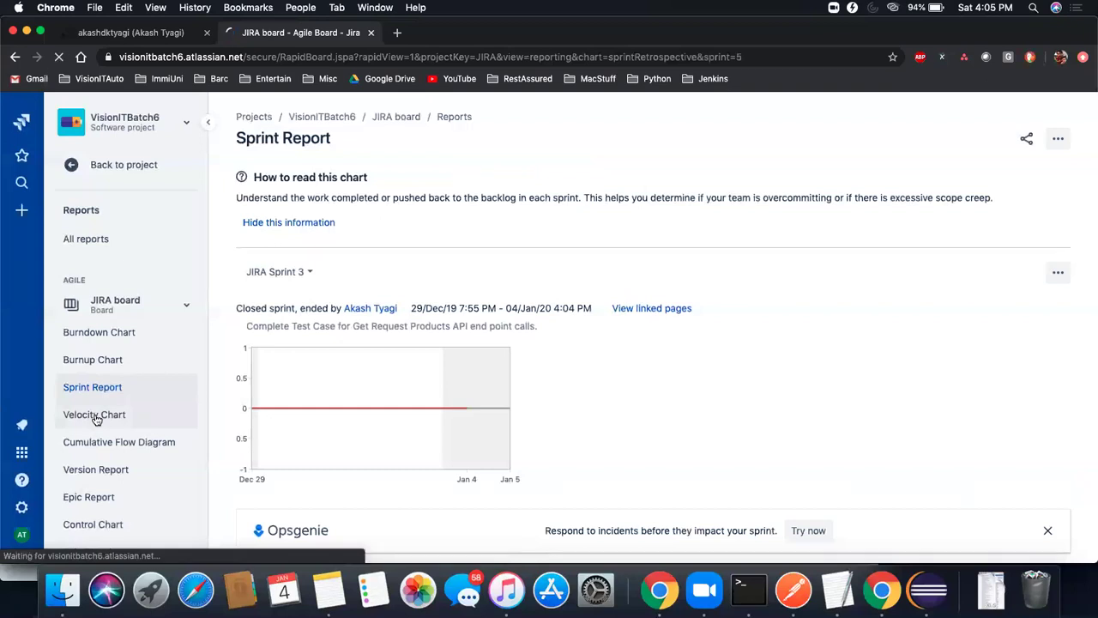
pyautogui.click(113, 359)
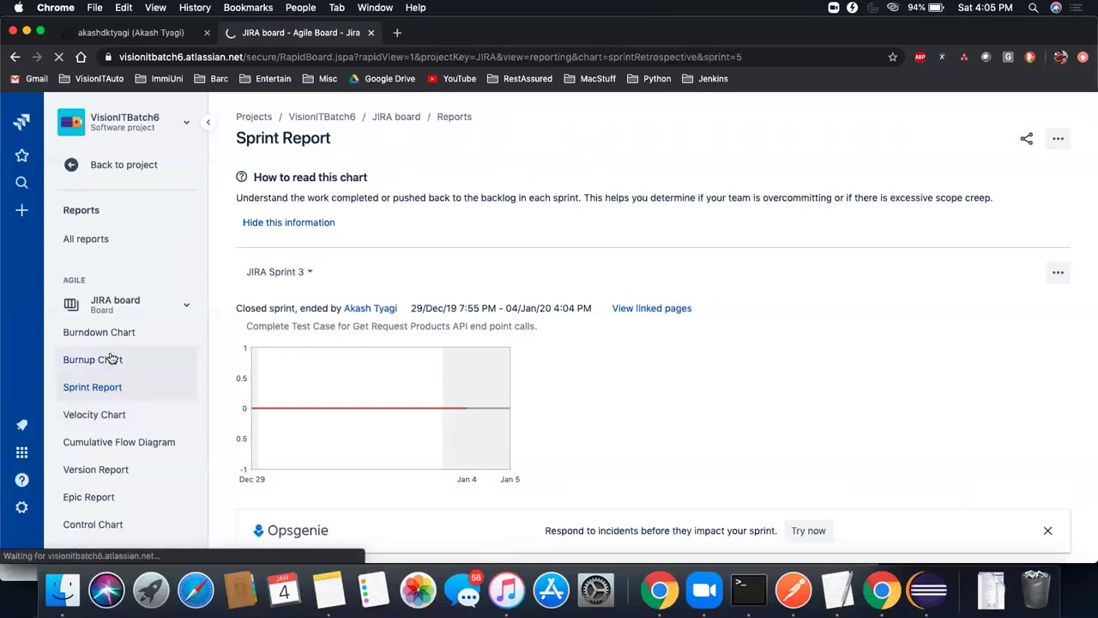
pyautogui.scroll(-3, 189, 385)
pyautogui.scroll(3, 190, 386)
pyautogui.scroll(-3, 112, 408)
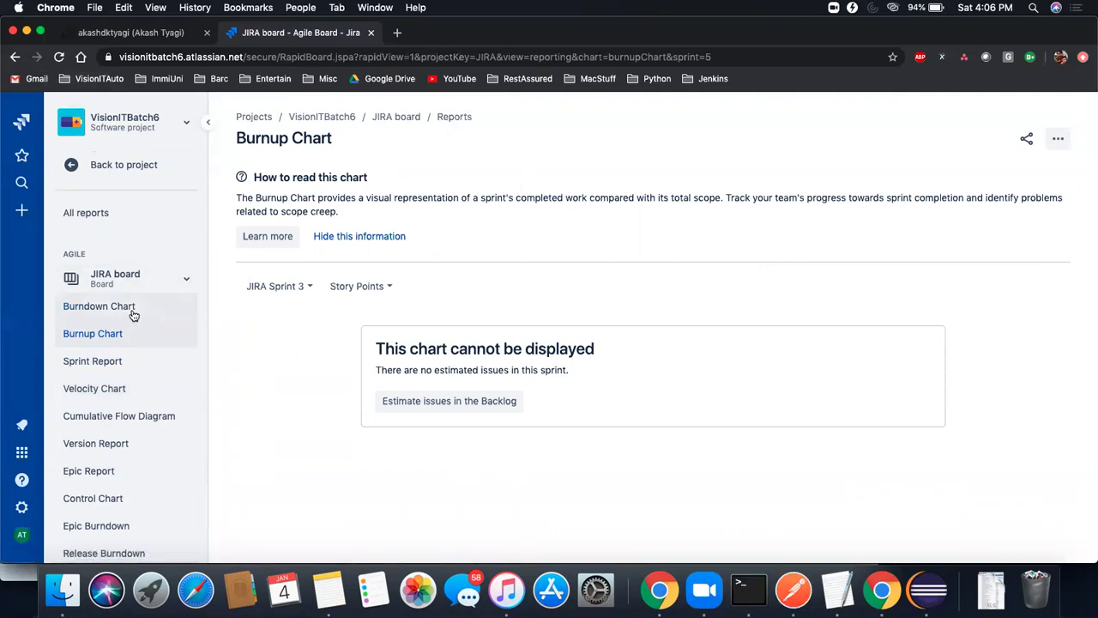
pyautogui.click(120, 165)
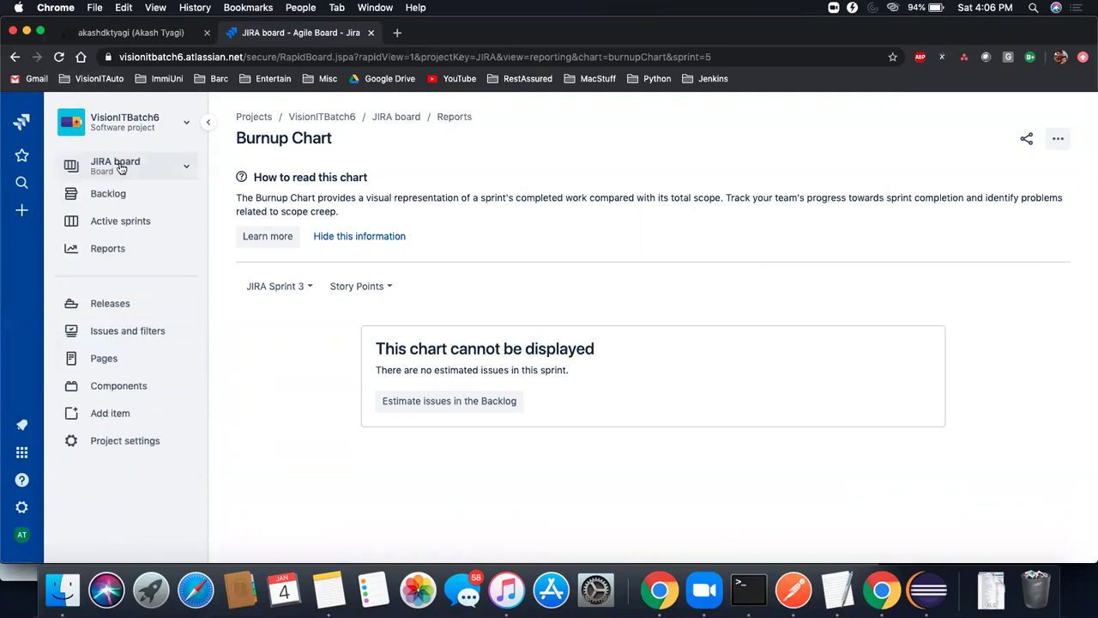
# Open the project's backlog and check its sprints and issues filtered by the FWEnhancement epic, followed by the Maintainance epic
pyautogui.click(114, 202)
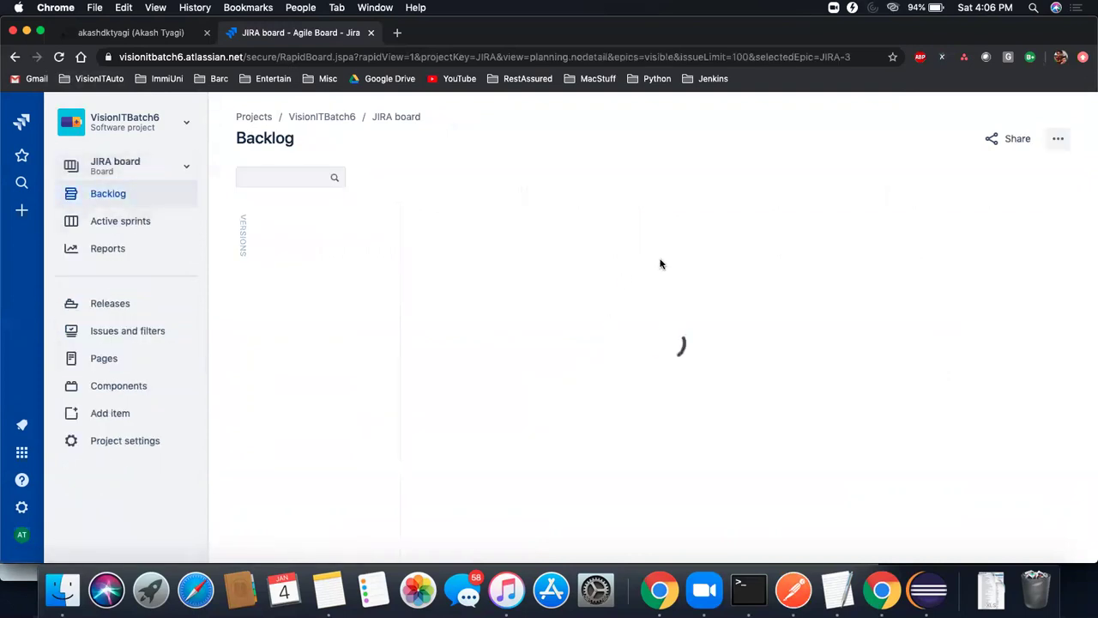
pyautogui.scroll(-1, 661, 263)
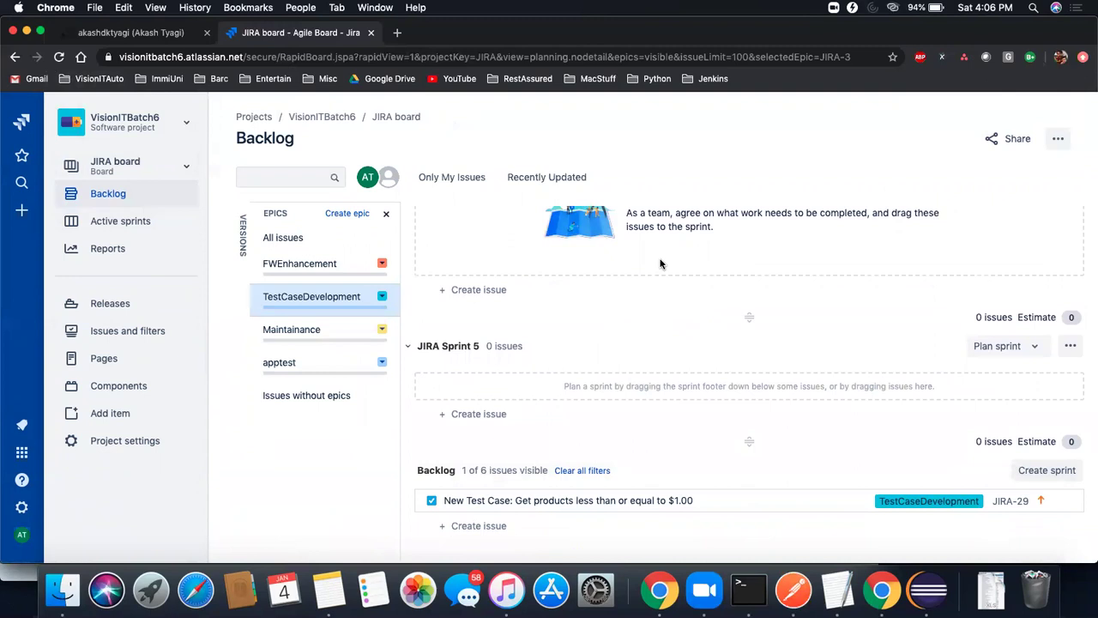
pyautogui.scroll(1, 660, 263)
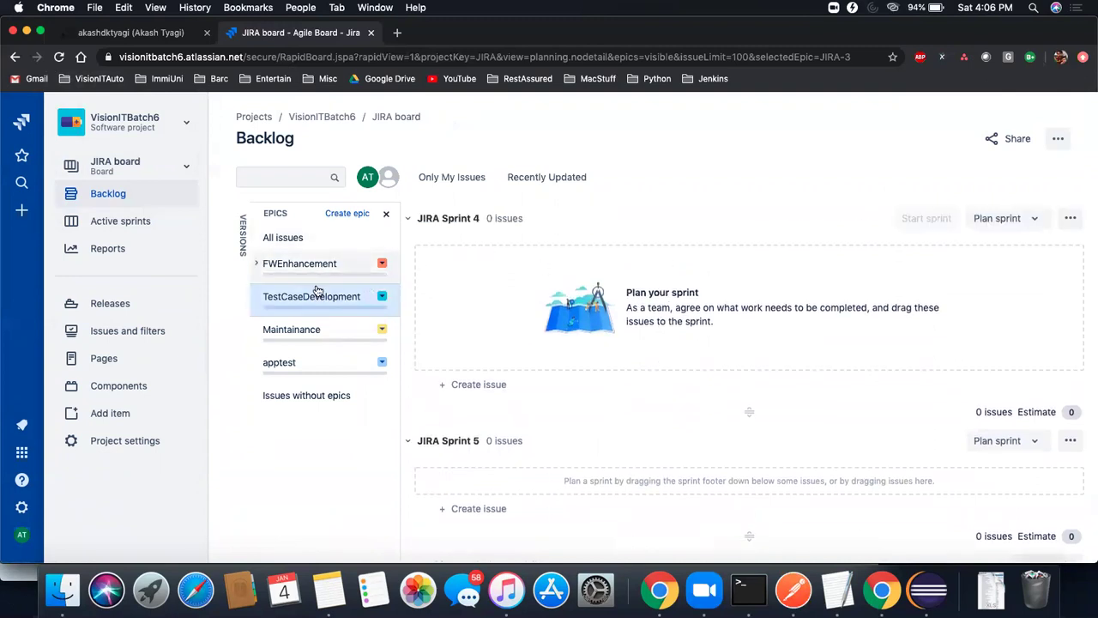
pyautogui.click(317, 296)
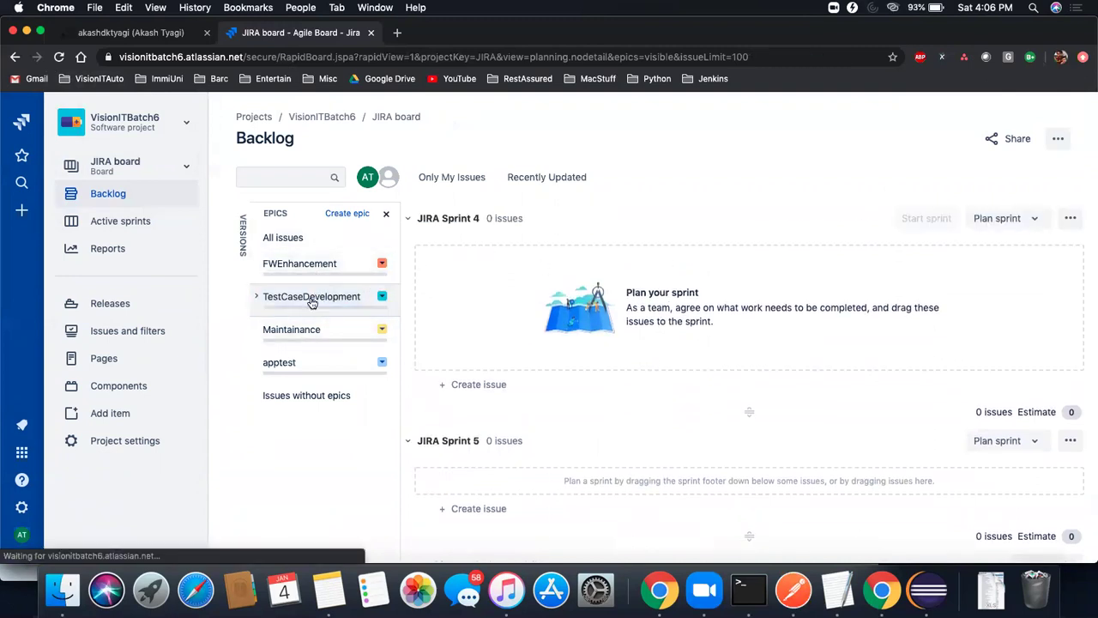
pyautogui.click(319, 271)
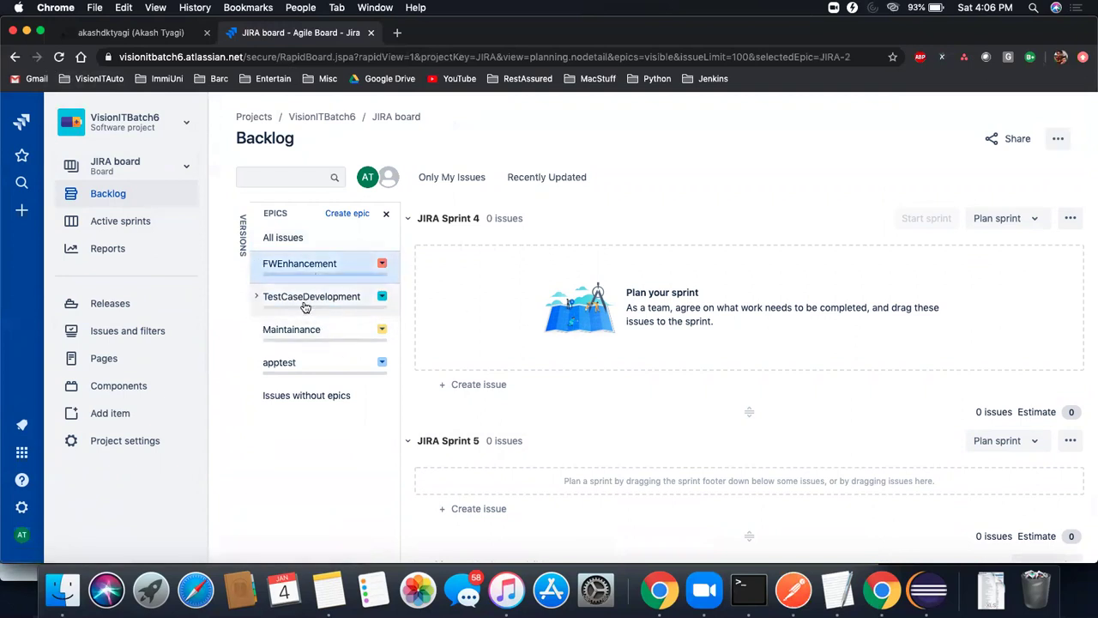
pyautogui.click(310, 331)
pyautogui.scroll(-3, 575, 326)
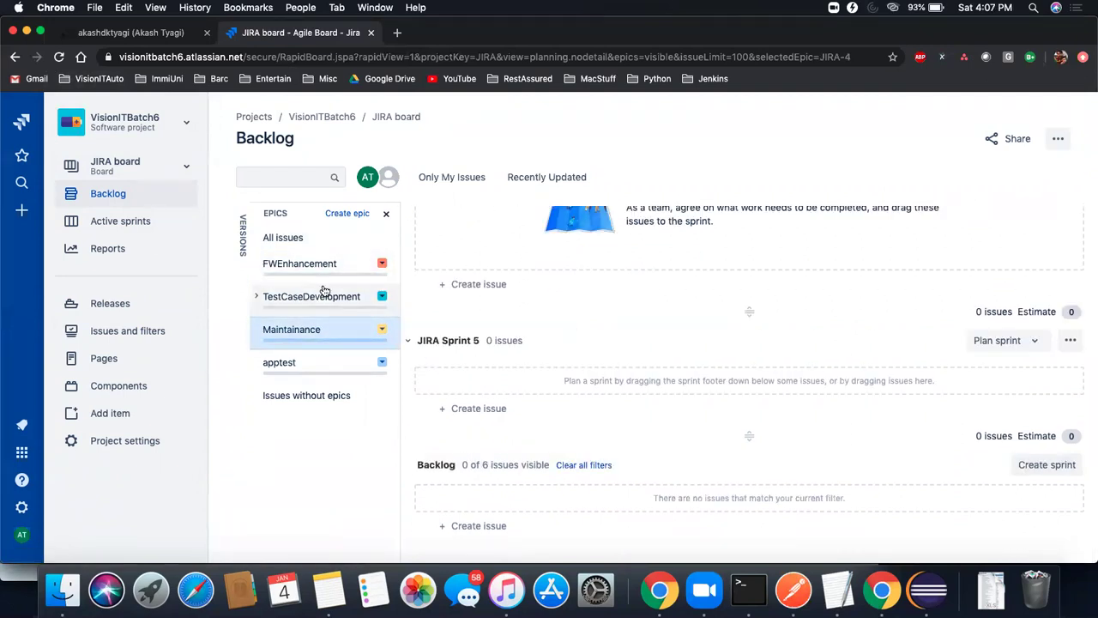
pyautogui.scroll(3, 555, 314)
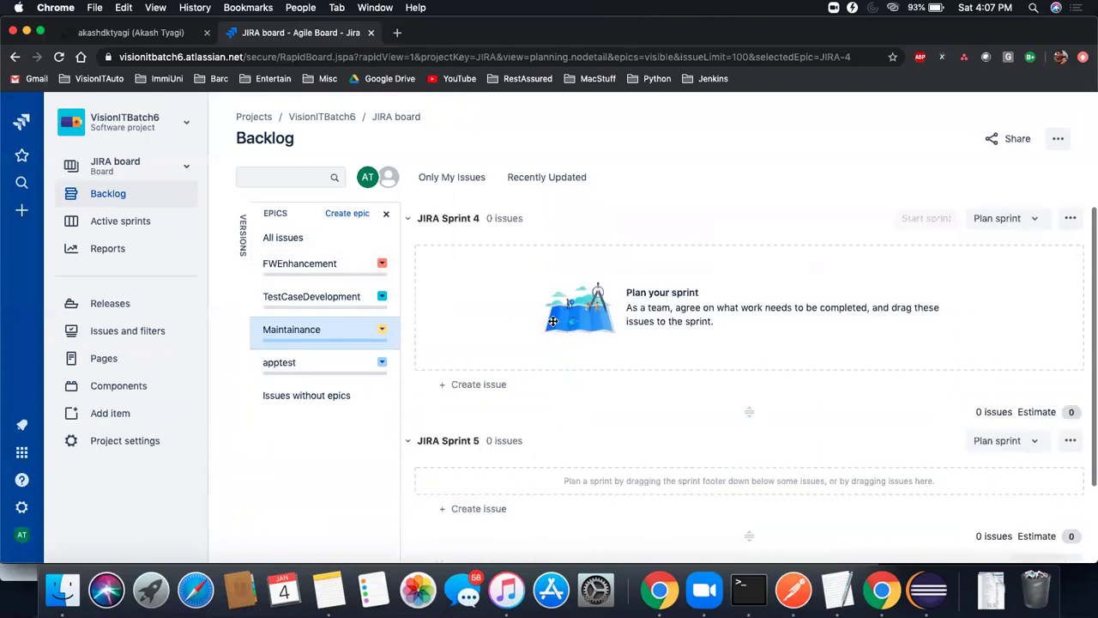
pyautogui.scroll(-2, 558, 319)
pyautogui.scroll(2, 654, 300)
pyautogui.scroll(-3, 629, 306)
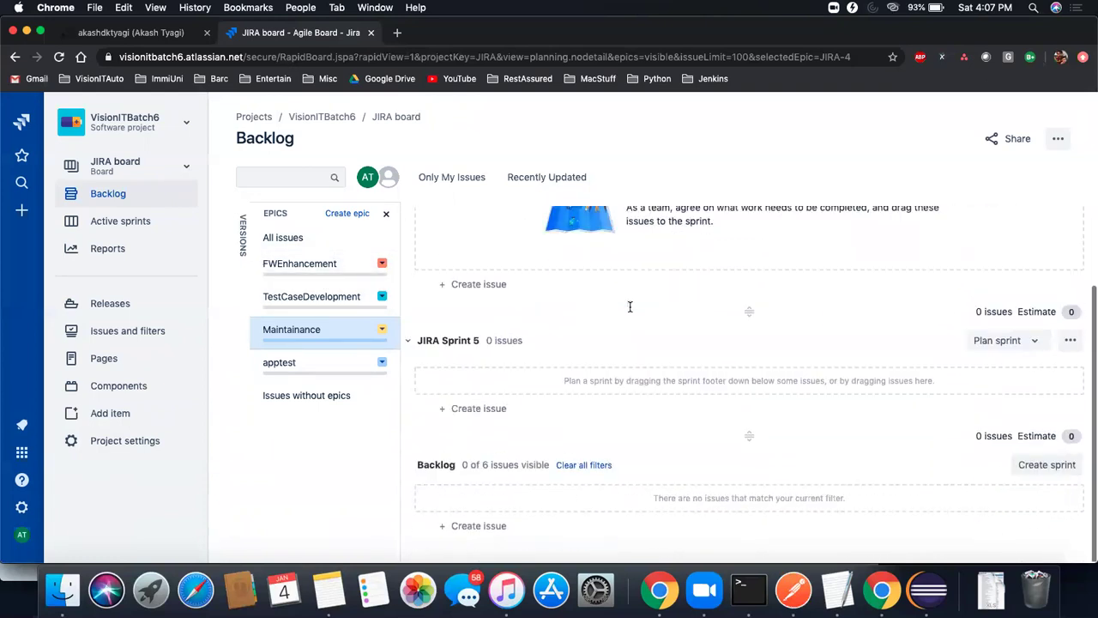
# Clear all backlog filters and look through the full list of backlog issues and planned sprints
pyautogui.click(603, 467)
pyautogui.scroll(-3, 650, 378)
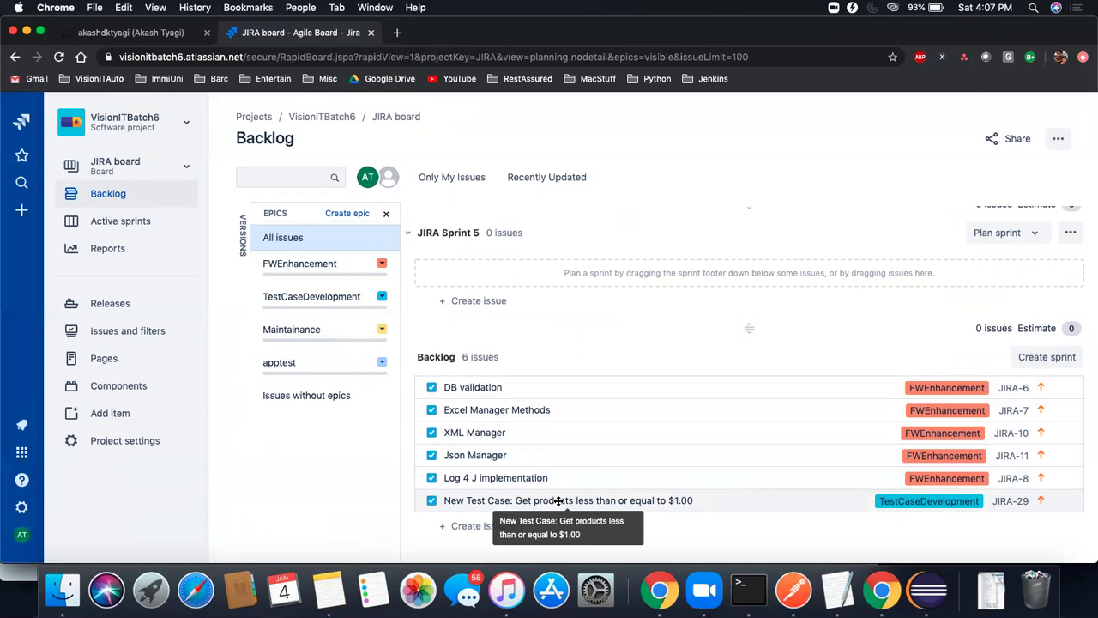
pyautogui.scroll(3, 602, 418)
pyautogui.scroll(1, 602, 418)
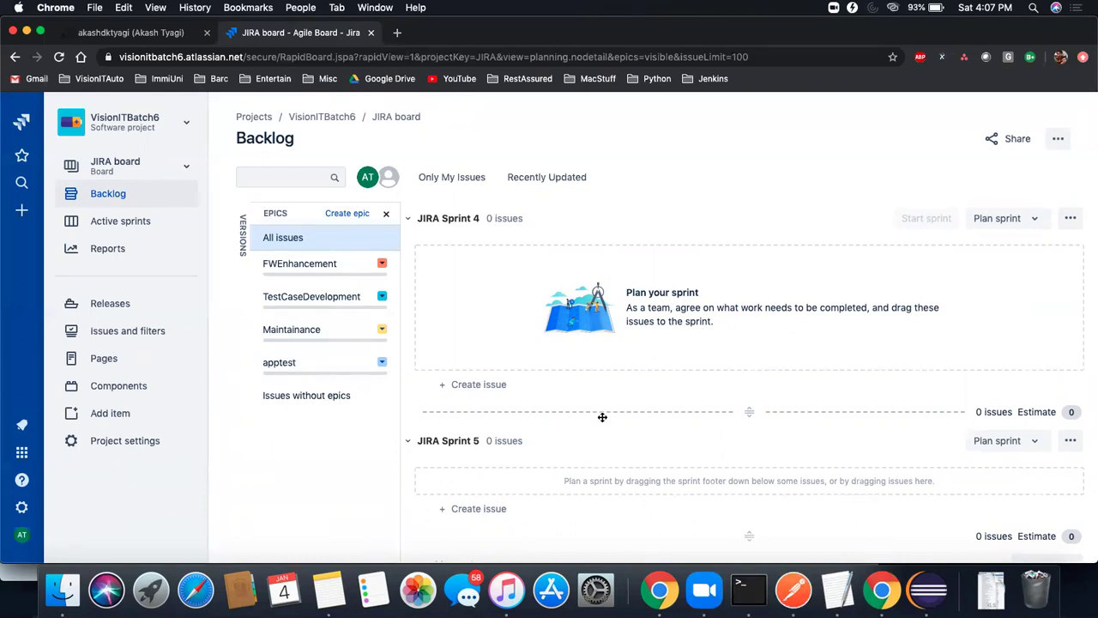
# Open localhost:3030 in a new browser tab and examine the endpoints listed for the Best Buy API Playground
pyautogui.click(396, 33)
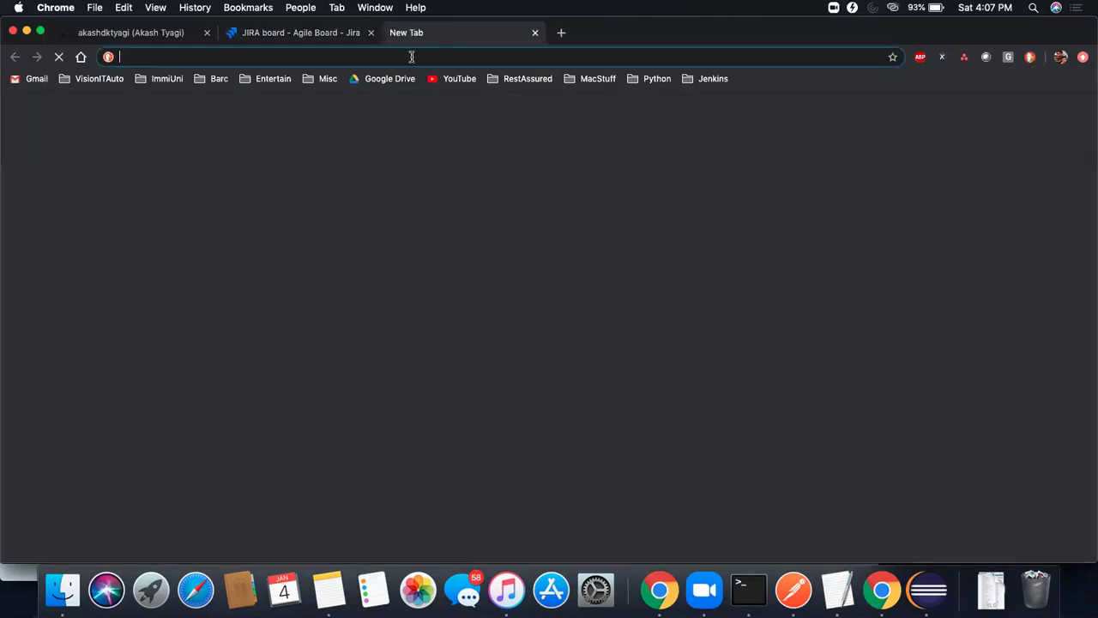
pyautogui.write('local')
pyautogui.press('Return')
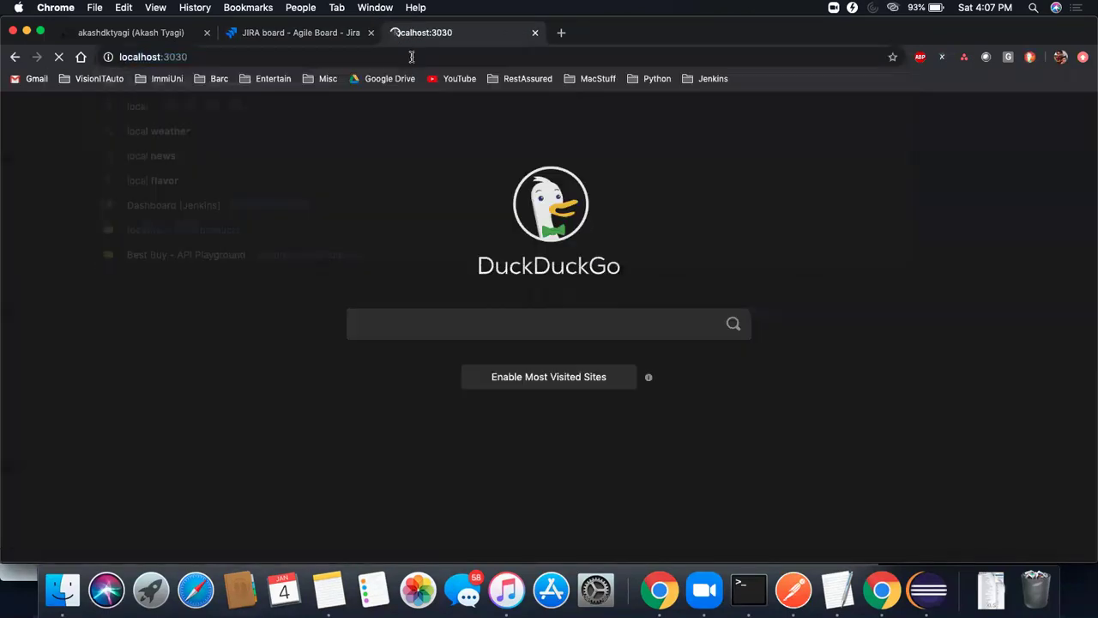
pyautogui.scroll(-3, 510, 252)
pyautogui.scroll(3, 509, 254)
pyautogui.scroll(-1, 509, 254)
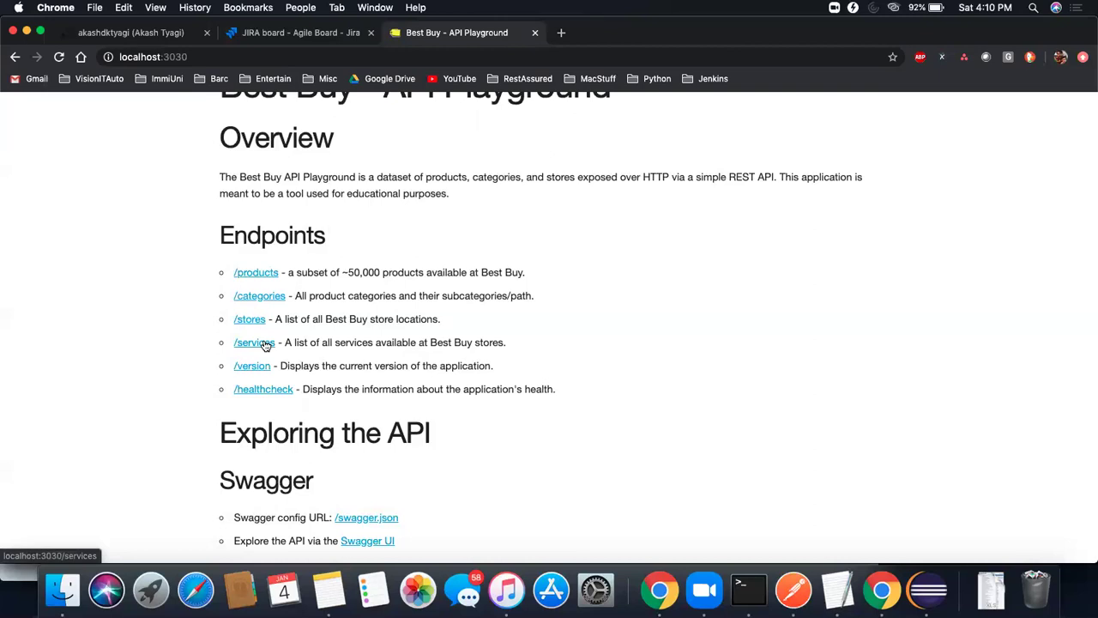
# Return to the JIRA board's backlog and filter it by the TestCaseDevelopment epic
pyautogui.click(272, 35)
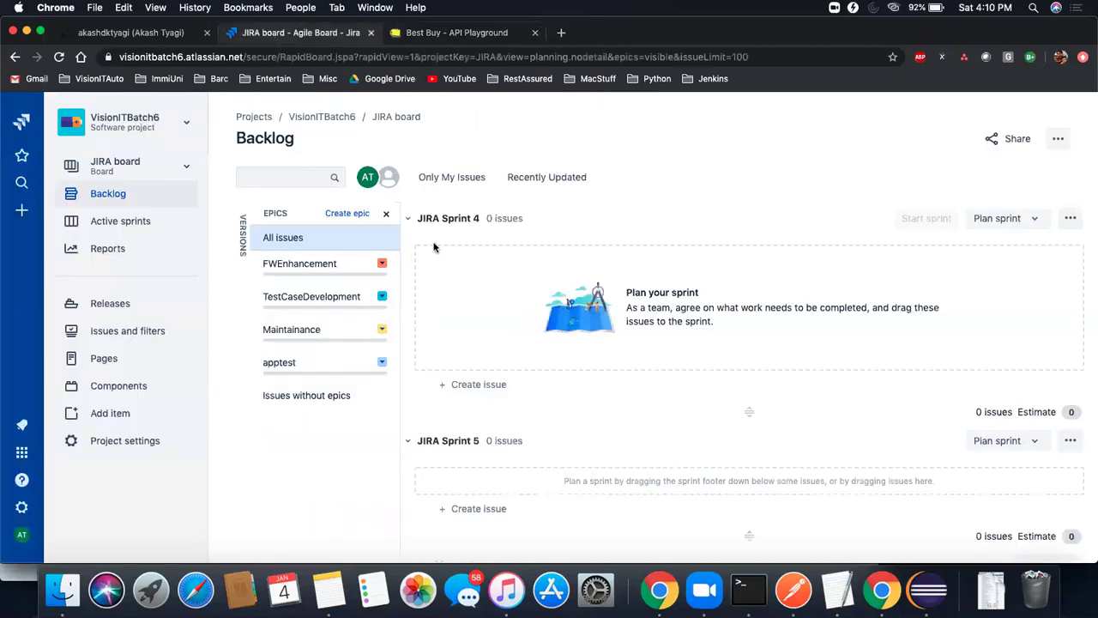
pyautogui.click(306, 294)
pyautogui.scroll(-3, 608, 332)
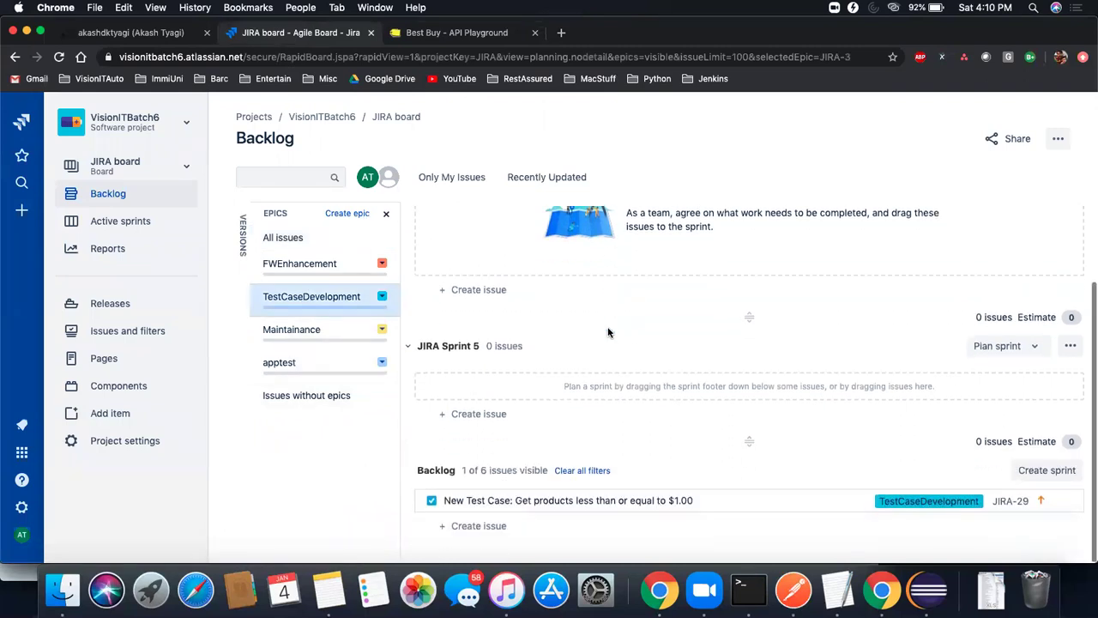
# Create a backlog task named "Test Products-Get Method Calls" under the TestCaseDevelopment epic
pyautogui.click(485, 526)
pyautogui.write('Pu')
pyautogui.press('BackSpace')
pyautogui.press('BackSpace')
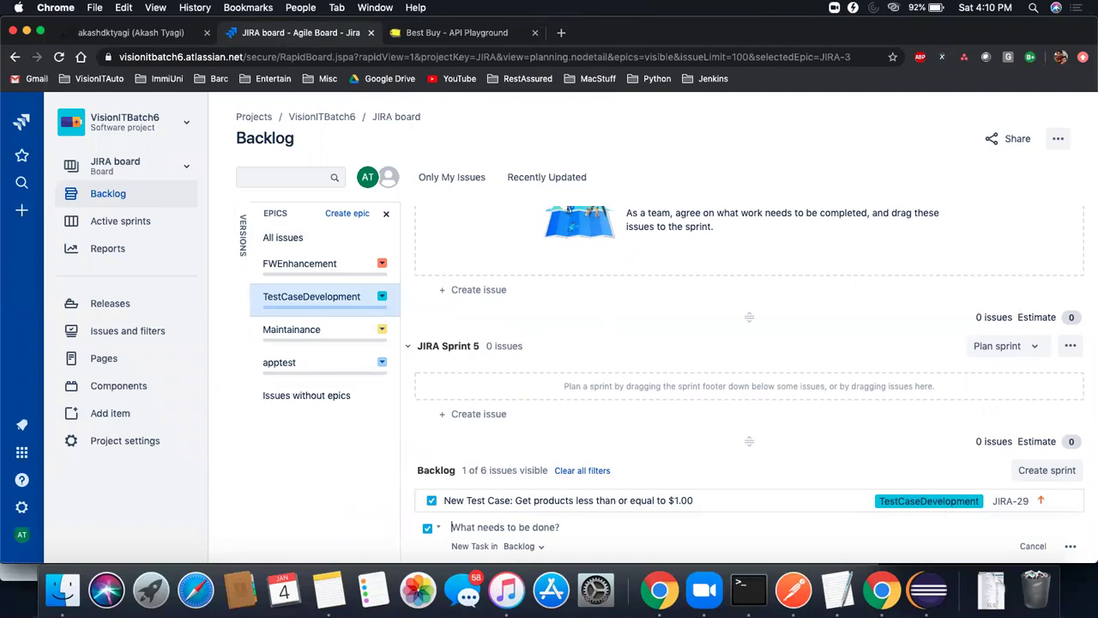
pyautogui.write('Get-Pr')
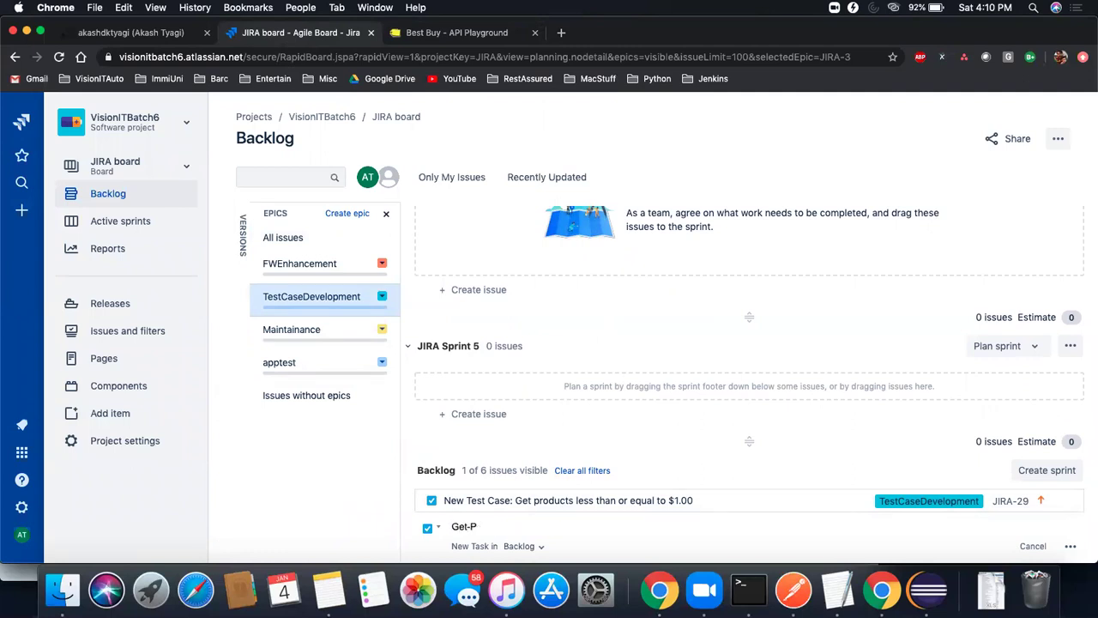
pyautogui.press('BackSpace')
pyautogui.write('Test Get Mehof')
pyautogui.press('BackSpace')
pyautogui.write('d')
pyautogui.press('BackSpace')
pyautogui.press('BackSpace')
pyautogui.write('thos')
pyautogui.press('BackSpace')
pyautogui.press('BackSpace')
pyautogui.press('BackSpace')
pyautogui.press('BackSpace')
pyautogui.press('BackSpace')
pyautogui.press('BackSpace')
pyautogui.press('BackSpace')
pyautogui.press('BackSpace')
pyautogui.press('BackSpace')
pyautogui.press('BackSpace')
pyautogui.press('BackSpace')
pyautogui.write('Products-Get Methods')
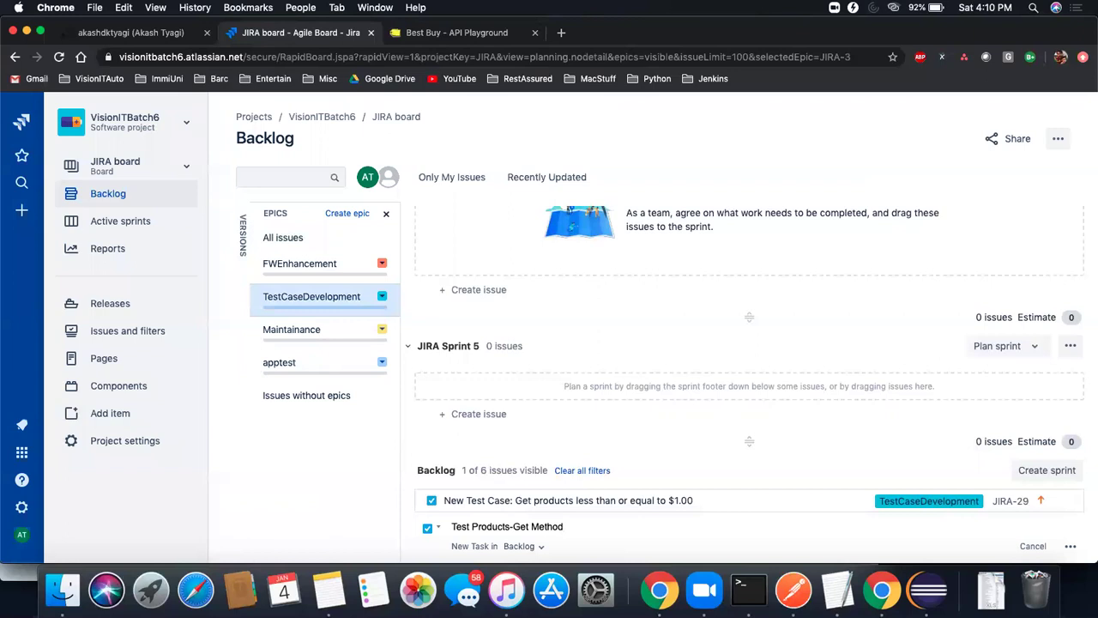
pyautogui.write('Calls')
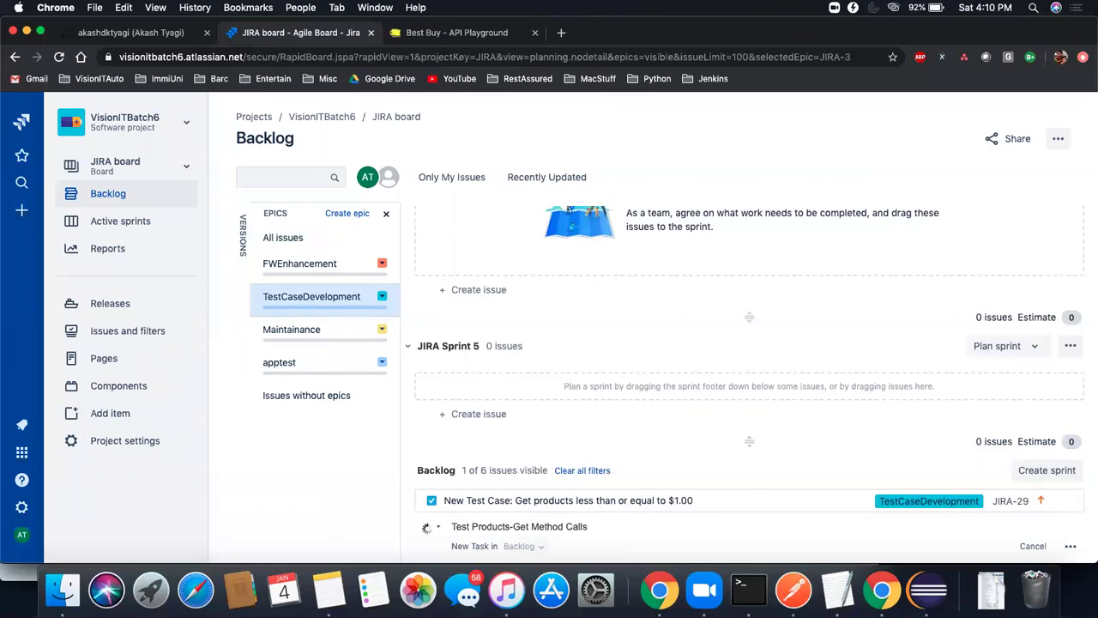
pyautogui.press('Return')
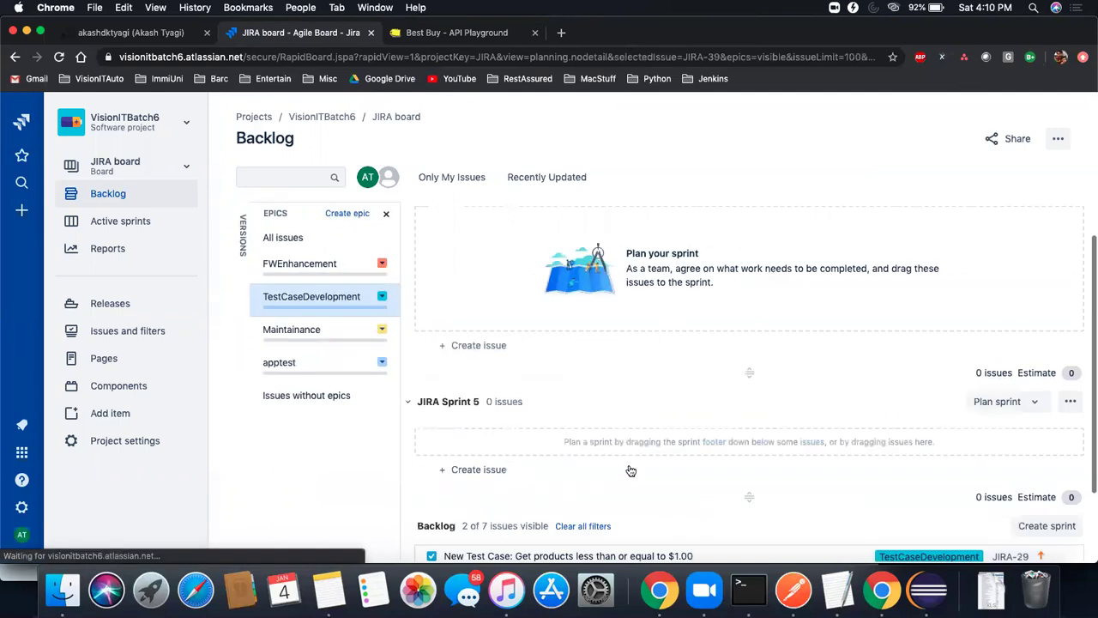
# Add another backlog task named "Test Products-Post Method Calls" under the TestCaseDevelopment epic
pyautogui.write('Tes')
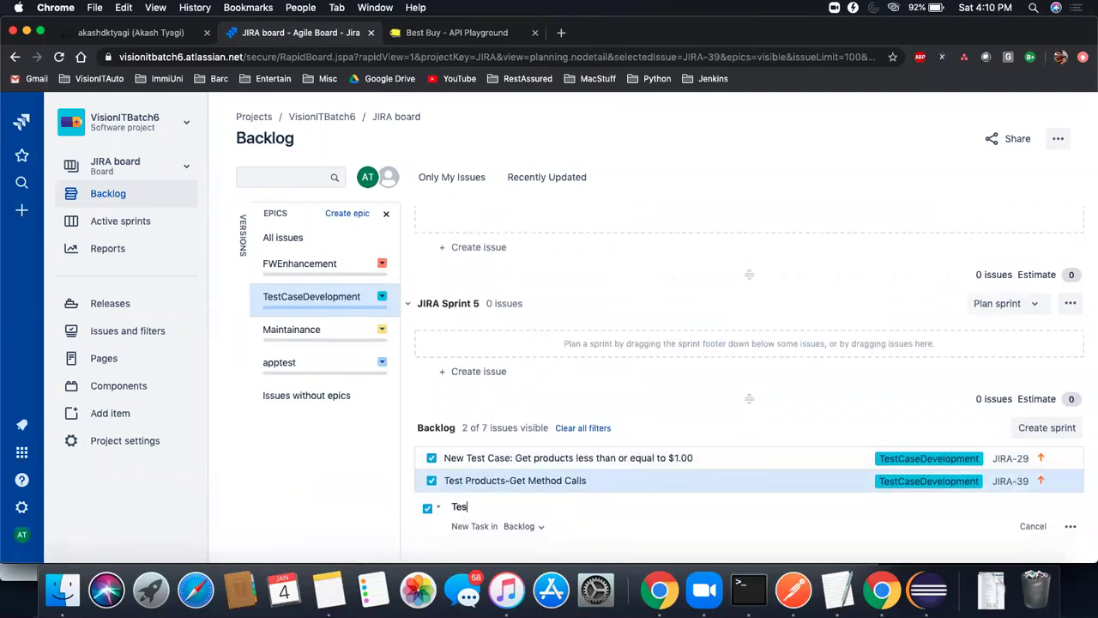
pyautogui.write('t Prodfct-Post MEth')
pyautogui.press('BackSpace')
pyautogui.press('BackSpace')
pyautogui.press('BackSpace')
pyautogui.write('ethod Calls')
pyautogui.press('Return')
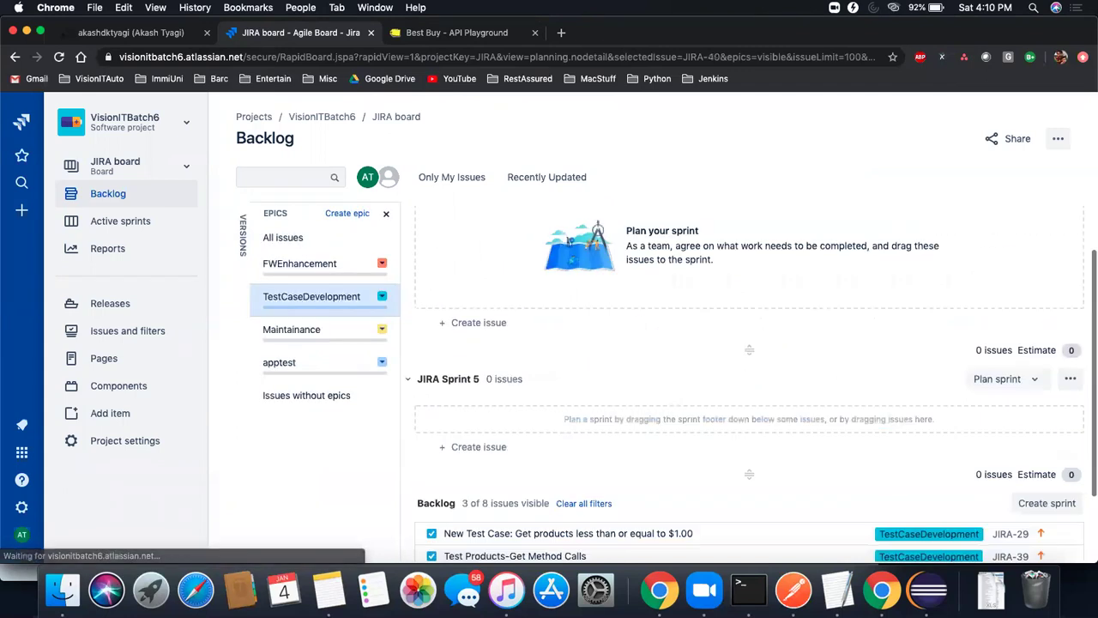
# Add a backlog task named "Test Products-Put Method Calls" under the TestCaseDevelopment epic
pyautogui.scroll(-2, 635, 468)
pyautogui.write('Test Products')
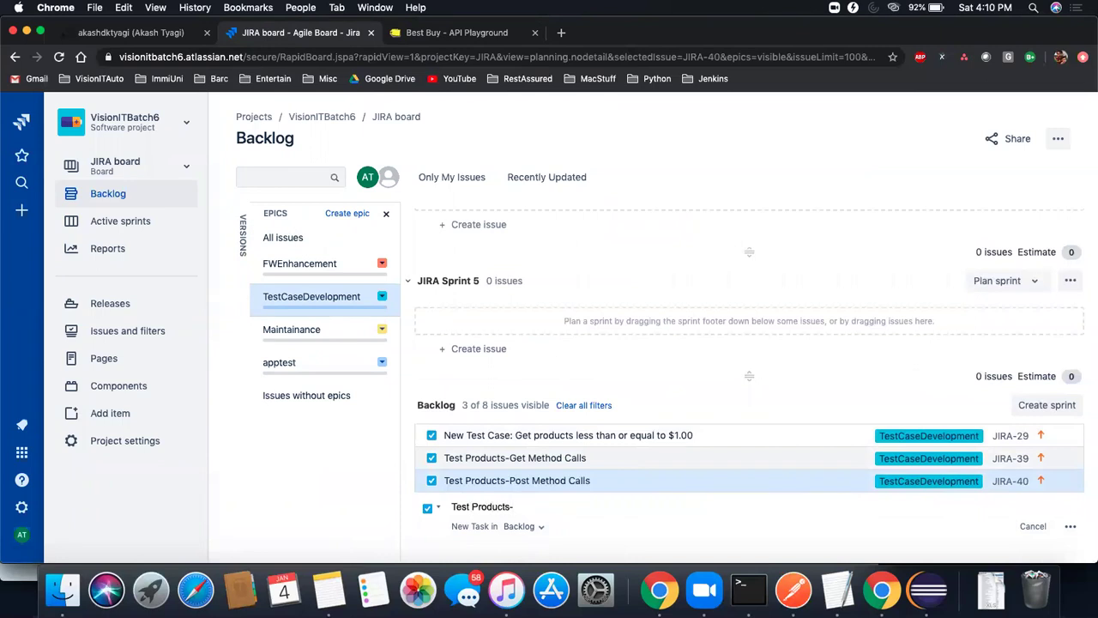
pyautogui.write('-PUT M')
pyautogui.press('BackSpace')
pyautogui.press('BackSpace')
pyautogui.press('BackSpace')
pyautogui.press('BackSpace')
pyautogui.write('ucts-Post Method Calls')
pyautogui.press('Return')
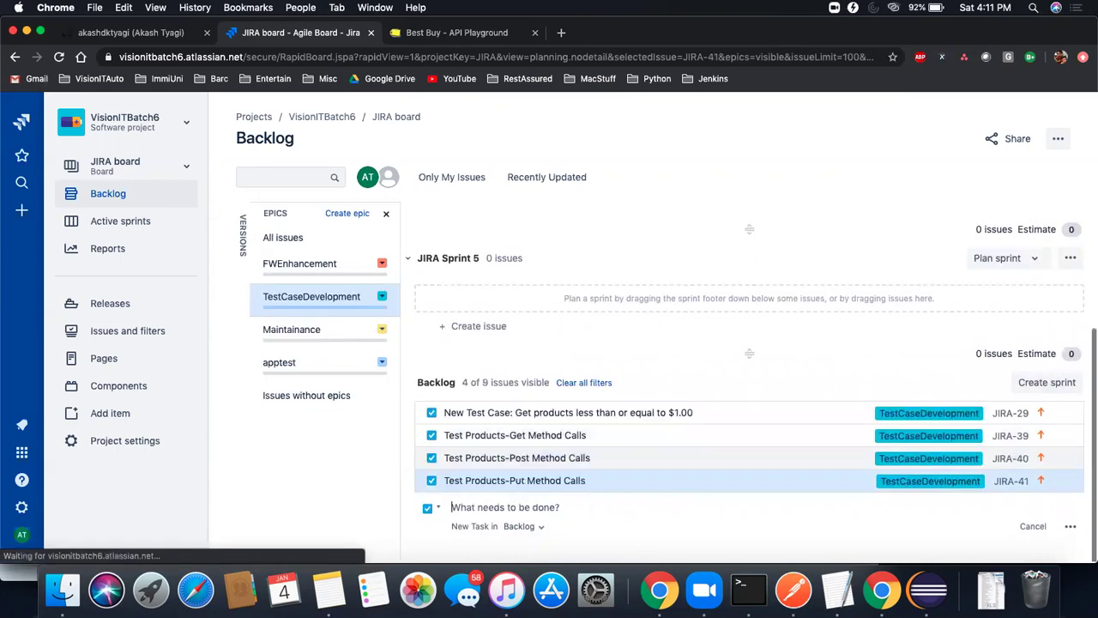
# Add a backlog task named "Test Products-Delete method Calls" under the TestCaseDevelopment epic
pyautogui.write('Test Pro')
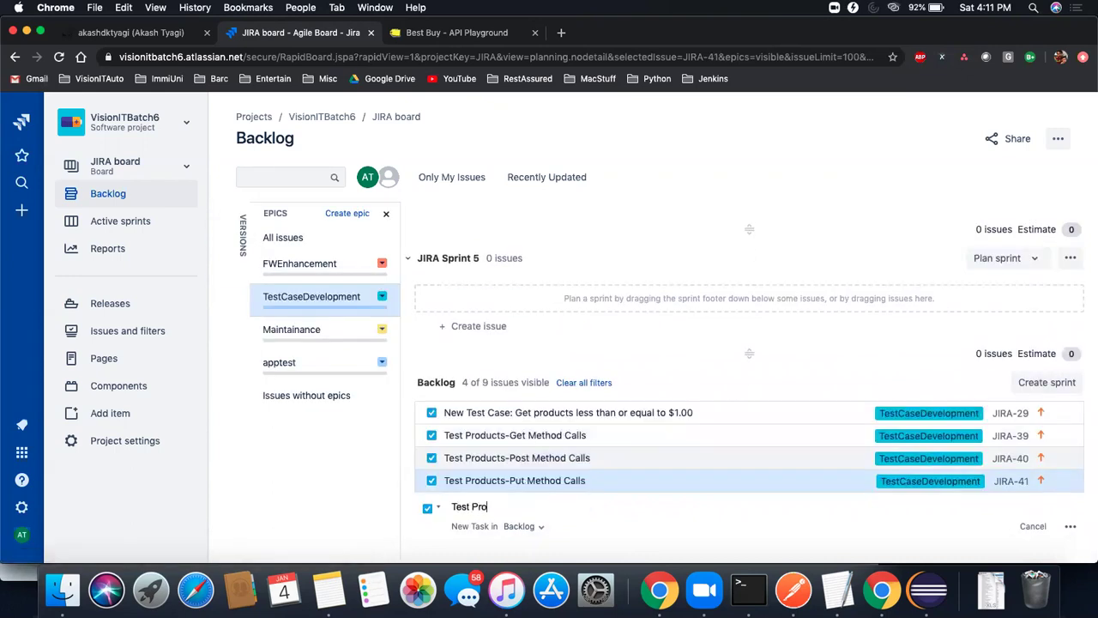
pyautogui.write('ducts-Delete method Calls')
pyautogui.press('Return')
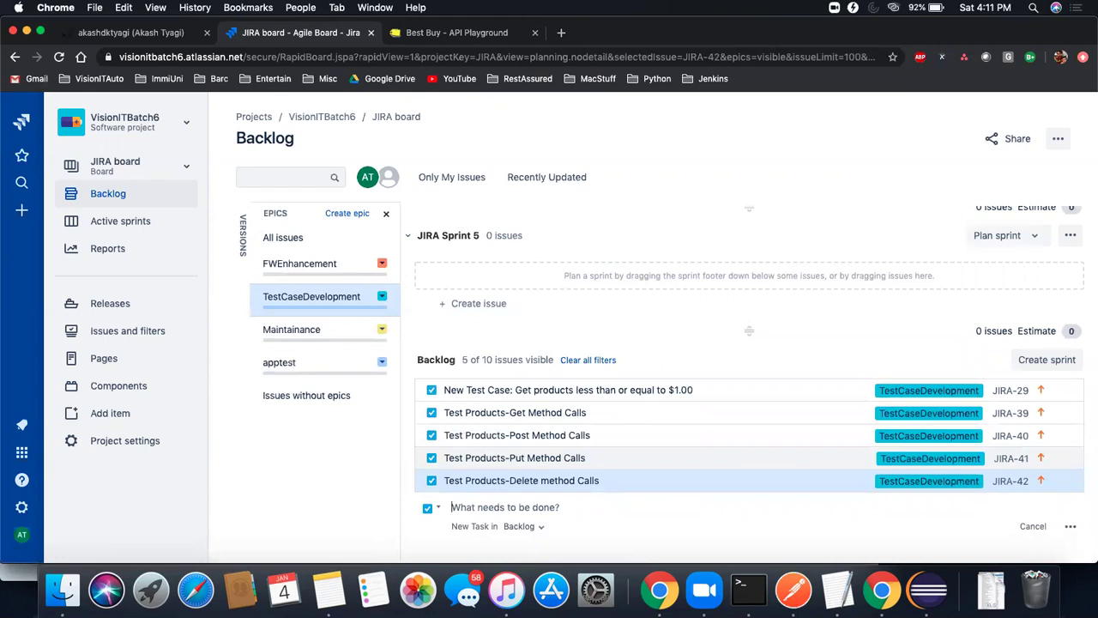
# View the details of the Test Products-Post and Test Products-Get tasks, closing each detail view
pyautogui.click(557, 435)
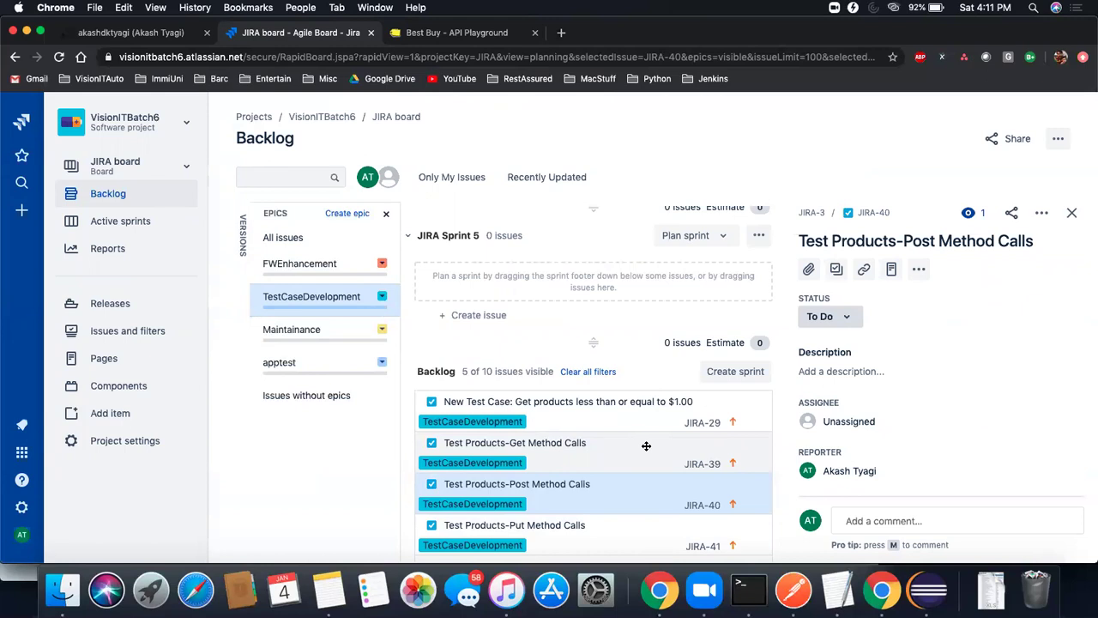
pyautogui.click(1072, 212)
pyautogui.click(532, 433)
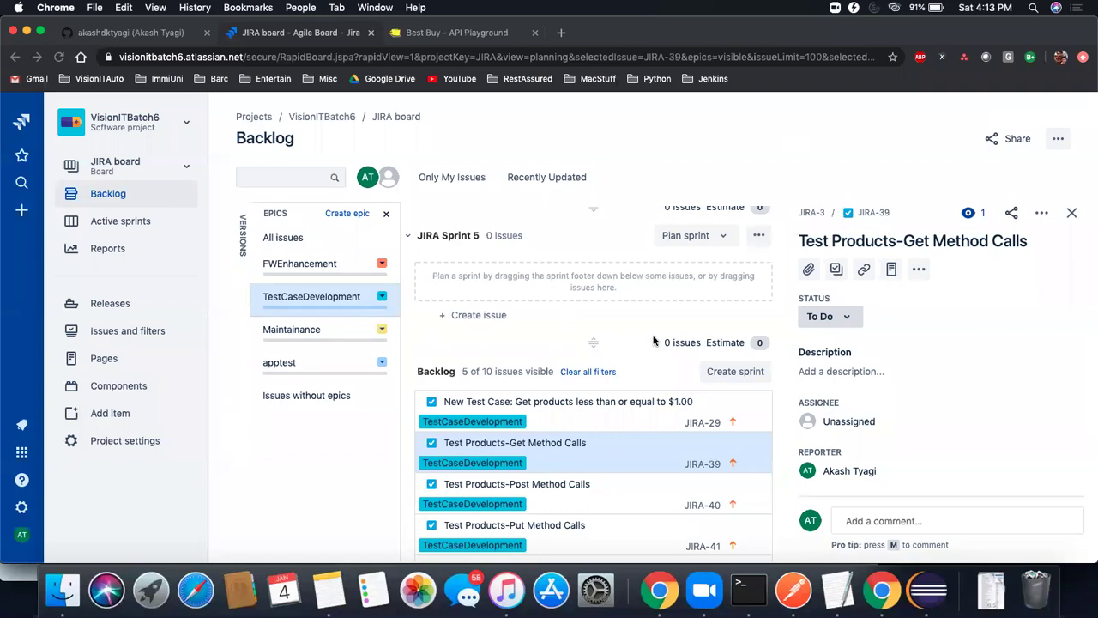
pyautogui.click(1073, 215)
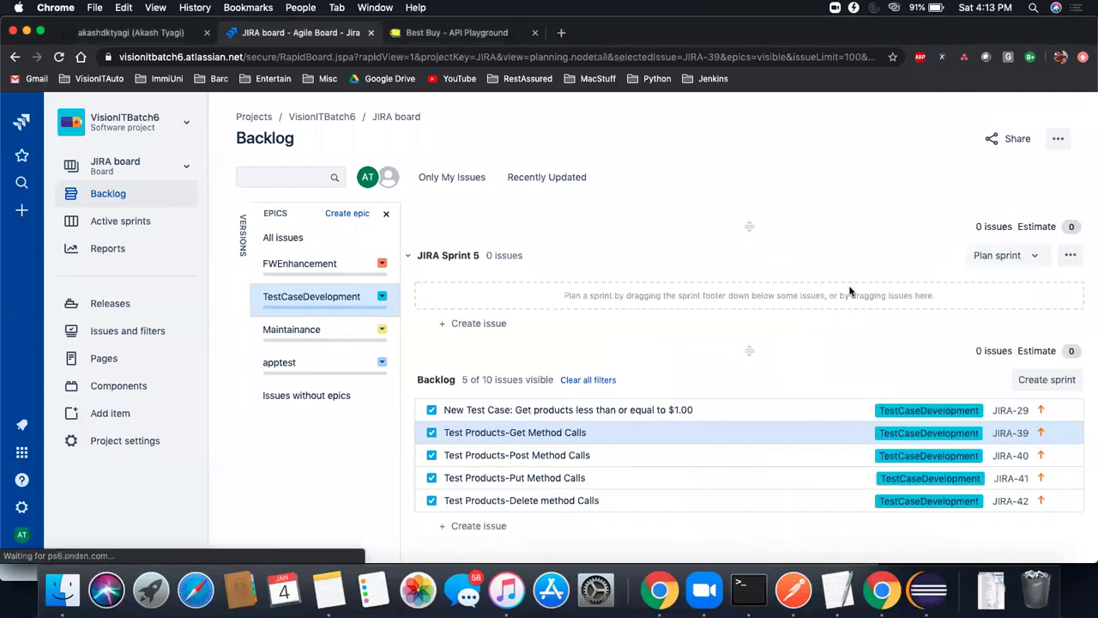
# Create a backlog task named "Test Categories-Get Method Calls" under the TestCaseDevelopment epic
pyautogui.click(496, 526)
pyautogui.write('Test Categories')
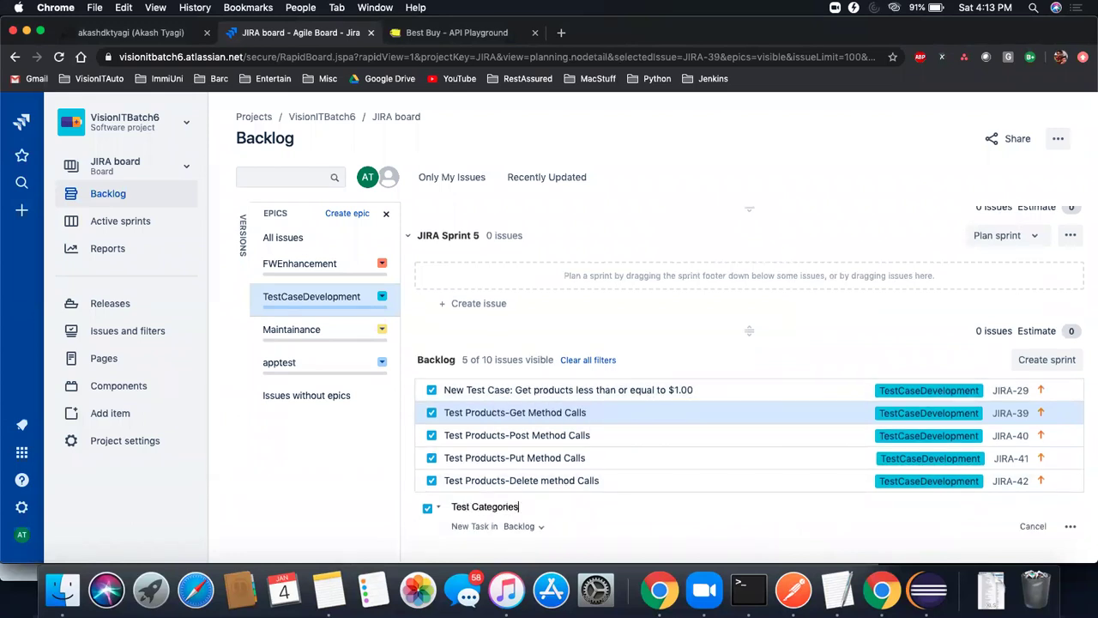
pyautogui.write('-Get Method Calls')
pyautogui.press('Return')
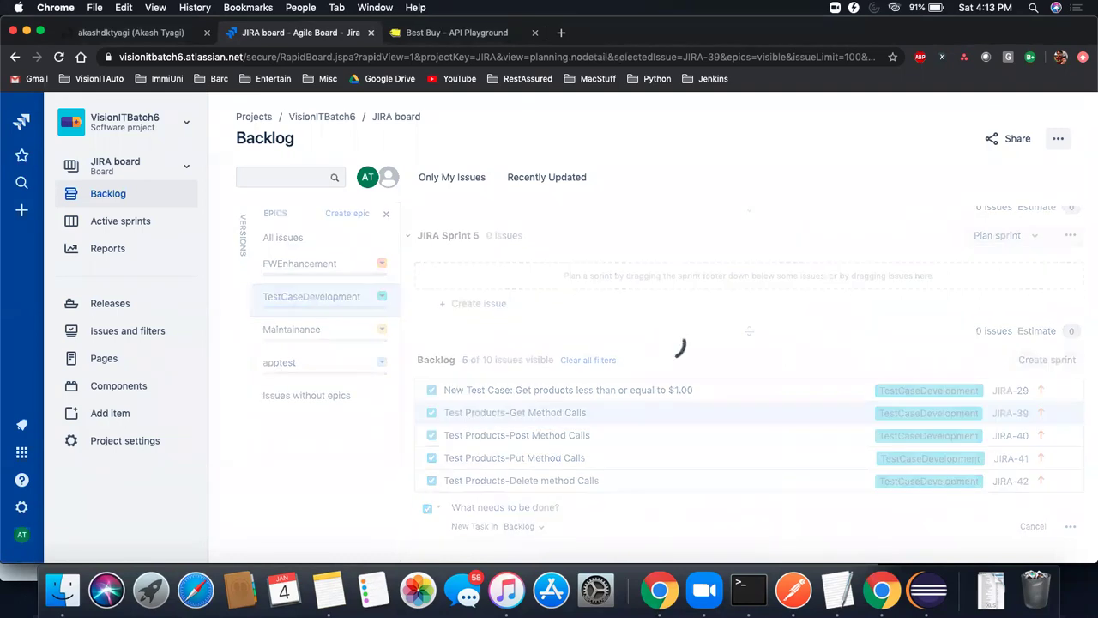
# Add a backlog task named "Test Categories-Post Method Calls", copying its title before submitting it
pyautogui.write('Tes')
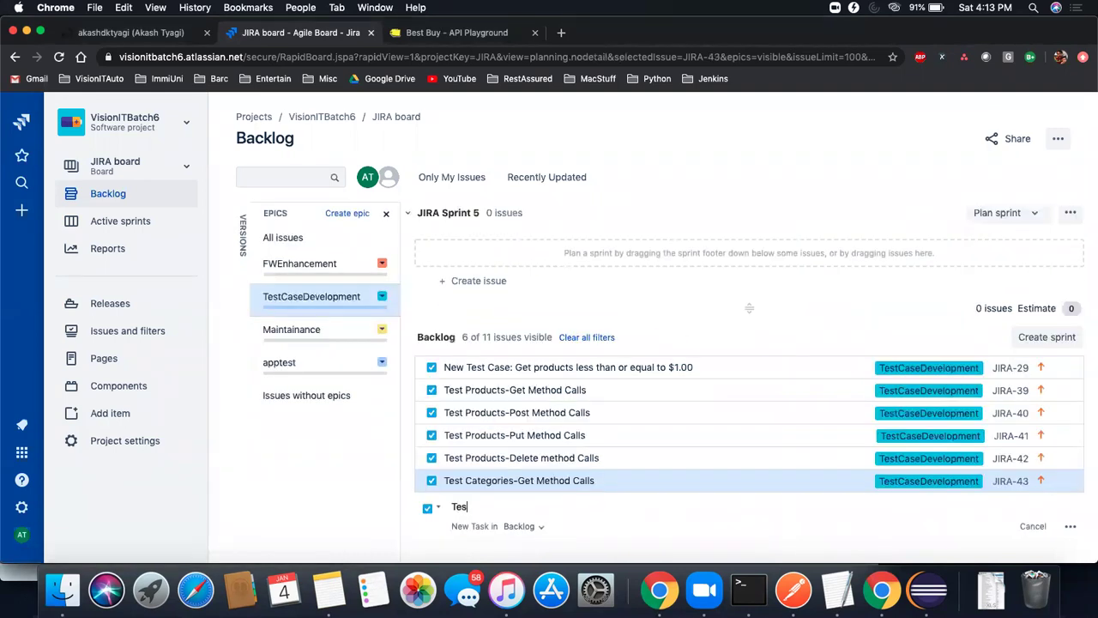
pyautogui.write('t Categories-Post MethodC')
pyautogui.press('BackSpace')
pyautogui.write('Calls')
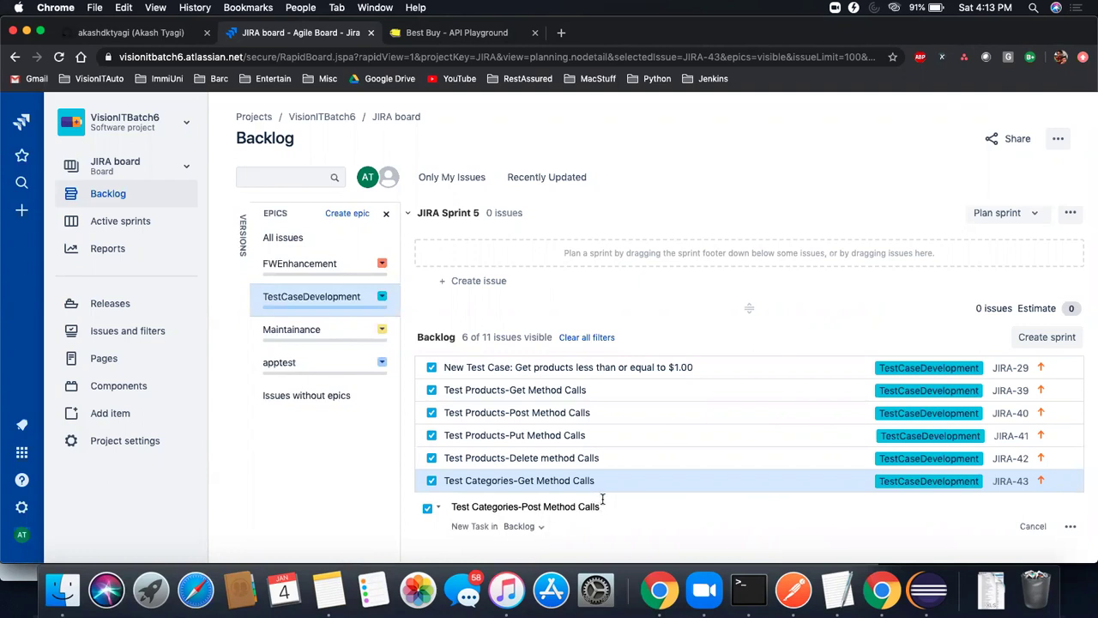
pyautogui.press('super+a')
pyautogui.press('super+c')
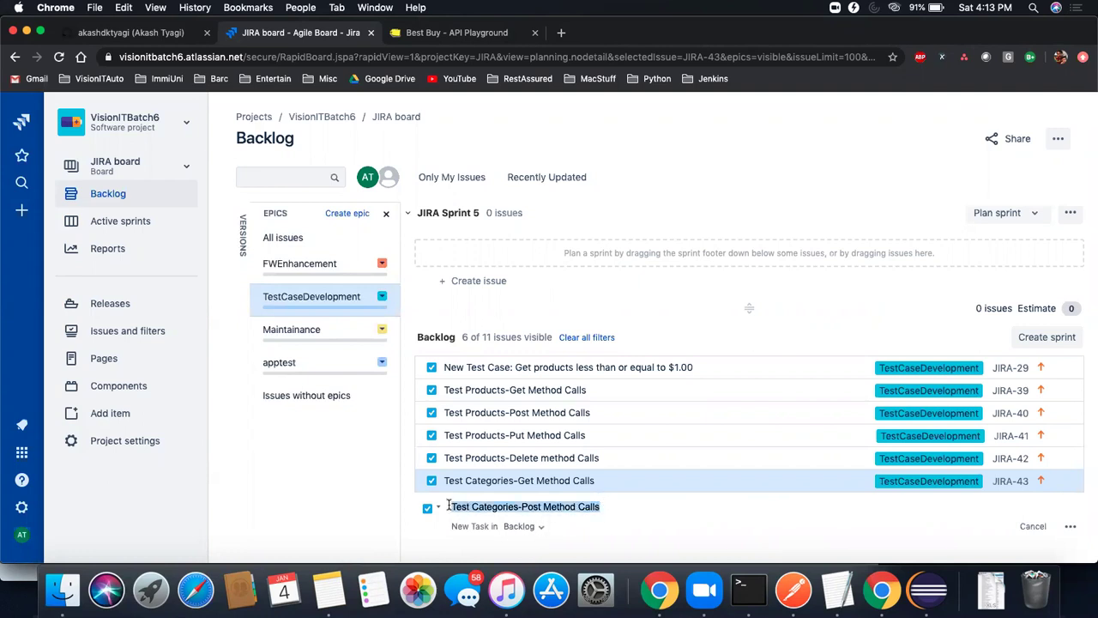
pyautogui.press('Return')
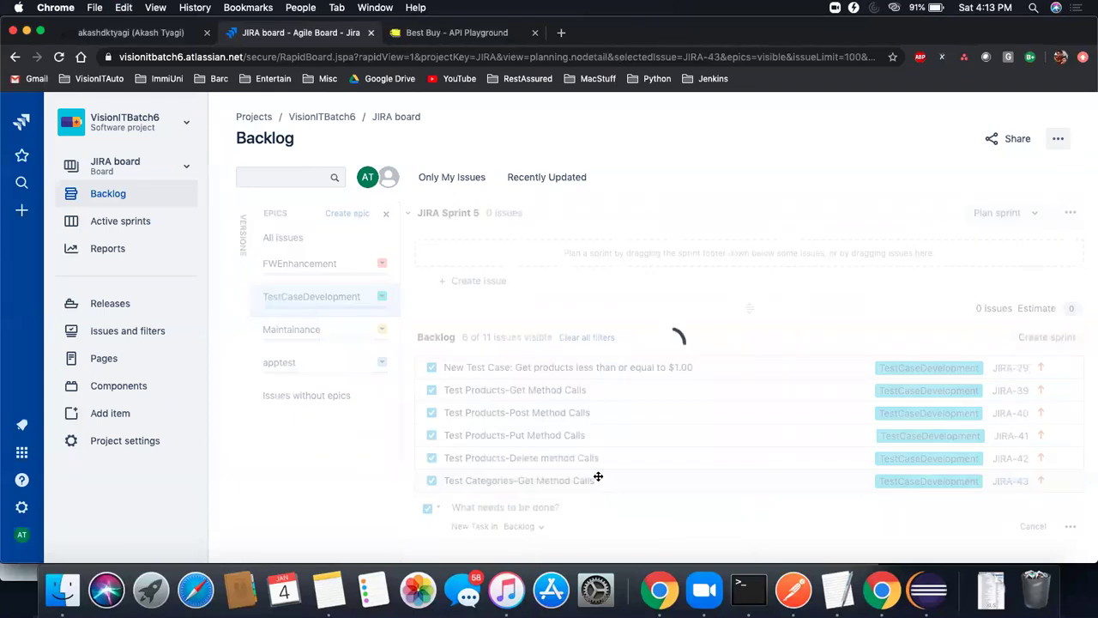
# Add a backlog task named "Test Categories-Put Method Calls" under the TestCaseDevelopment epic, reusing the copied title
pyautogui.press('super+v')
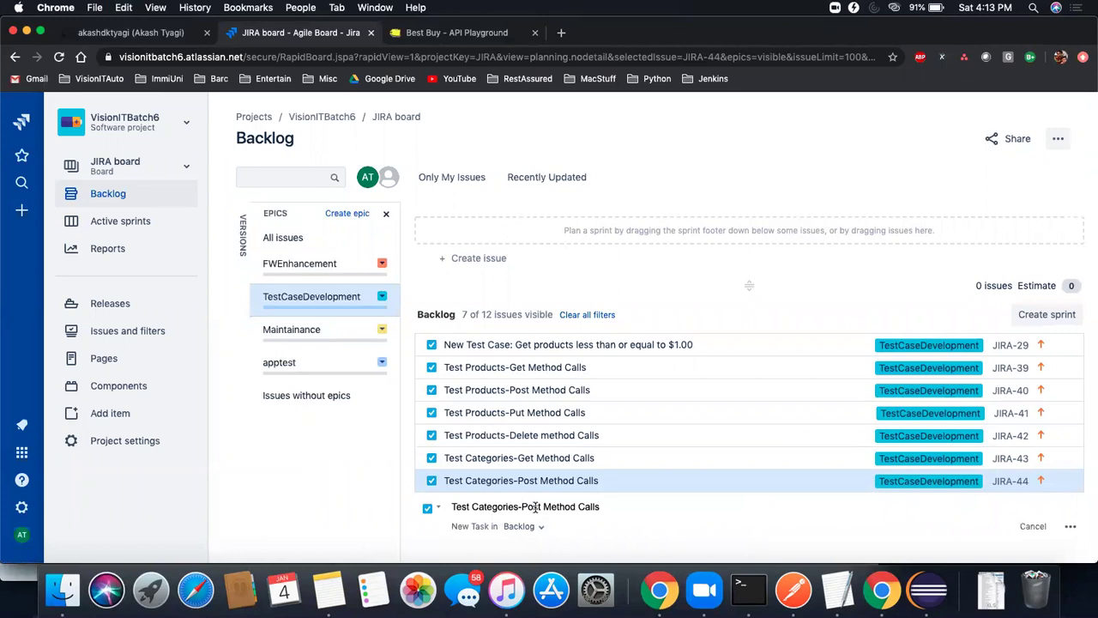
pyautogui.doubleClick(531, 506)
pyautogui.write('Put')
pyautogui.press('Return')
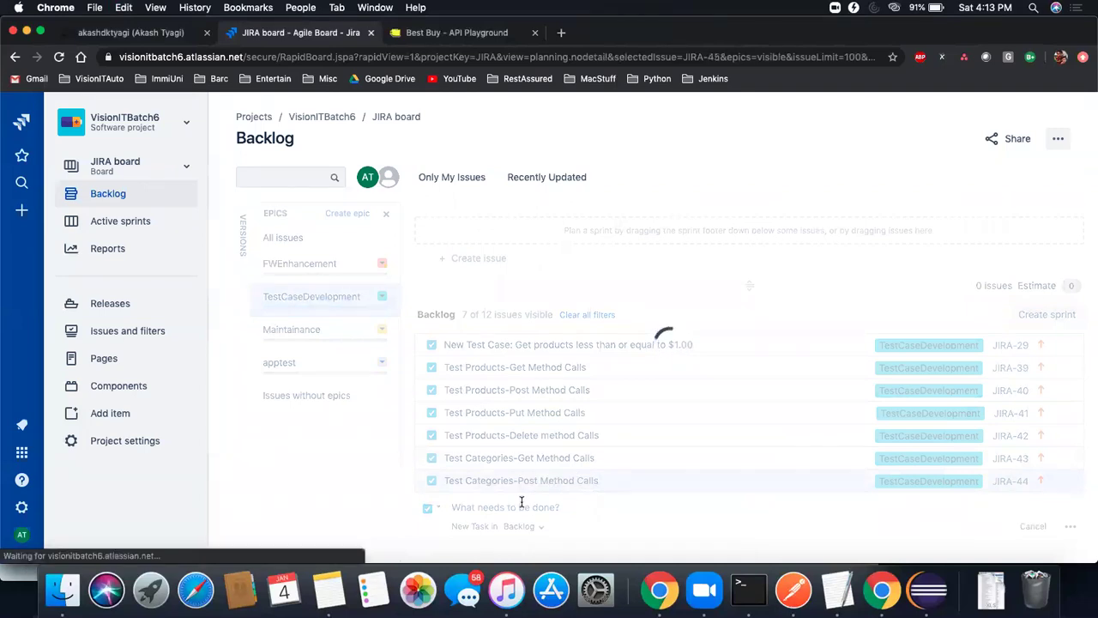
# Add a backlog task named "Test Categories-Delete Method Calls" under the TestCaseDevelopment epic, adapting the copied title
pyautogui.press('super+v')
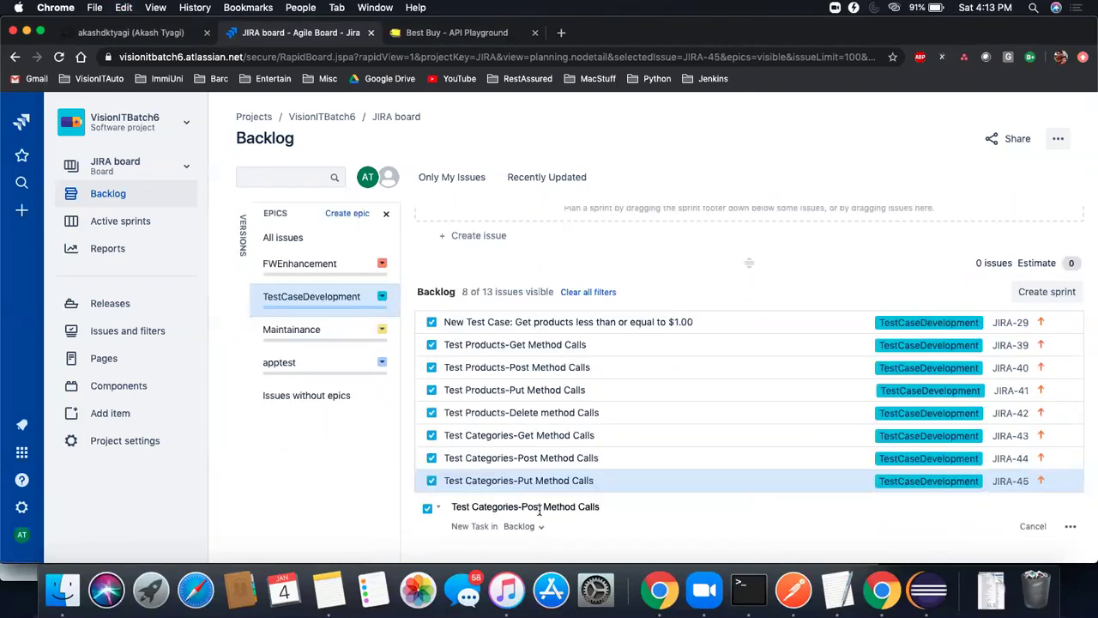
pyautogui.doubleClick(532, 507)
pyautogui.write('De;e')
pyautogui.press('BackSpace')
pyautogui.press('BackSpace')
pyautogui.write('lete')
pyautogui.press('Return')
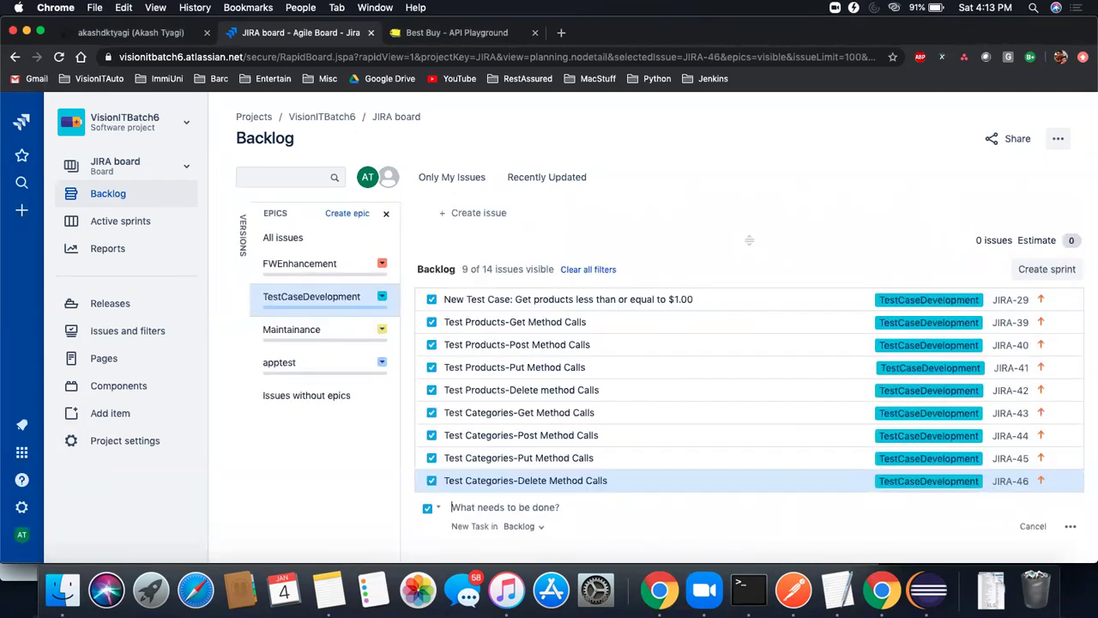
# Move the Test Products-Post, Test Products-Delete and Test Categories-Post tasks from the backlog into JIRA Sprint 4
pyautogui.scroll(3, 483, 420)
pyautogui.scroll(-3, 485, 422)
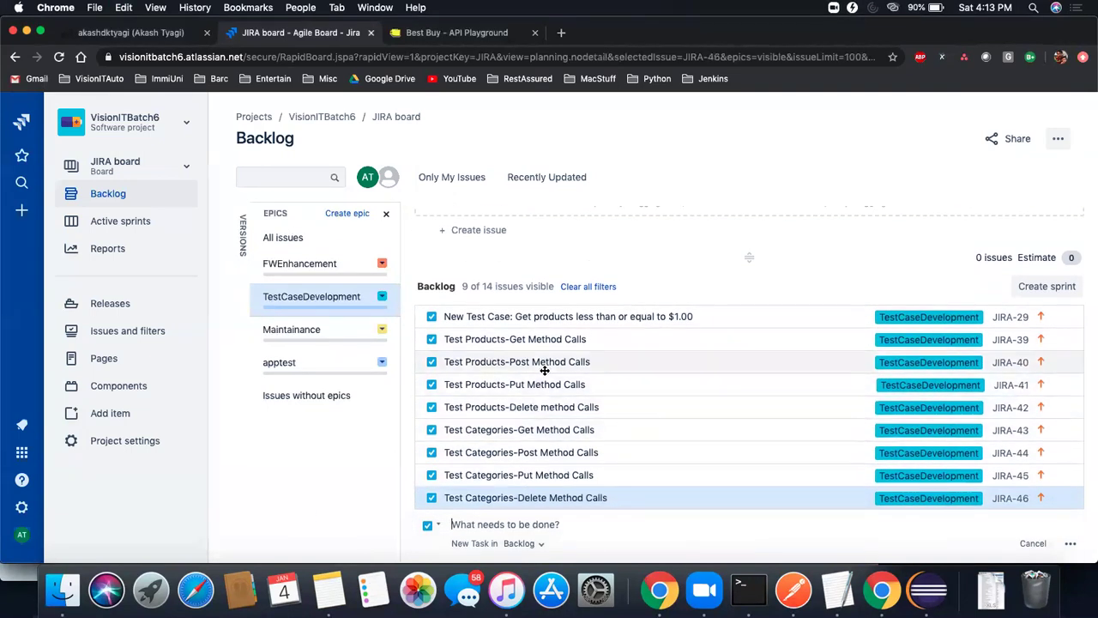
pyautogui.moveTo(546, 367); pyautogui.dragTo(558, 126)
pyautogui.moveTo(551, 296); pyautogui.dragTo(551, 298)
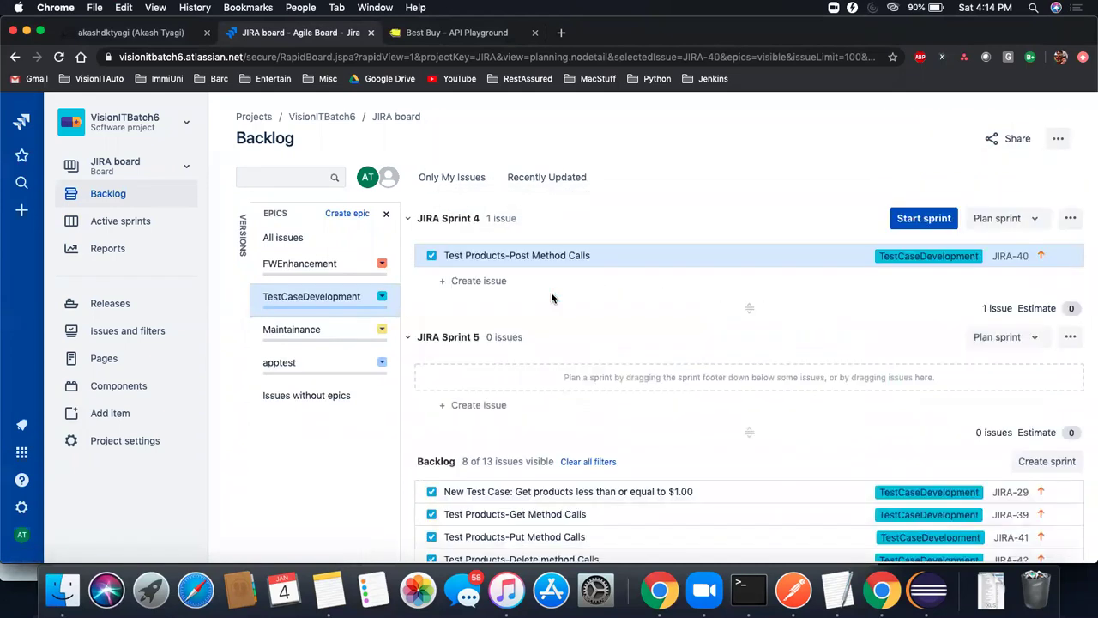
pyautogui.scroll(-5, 552, 297)
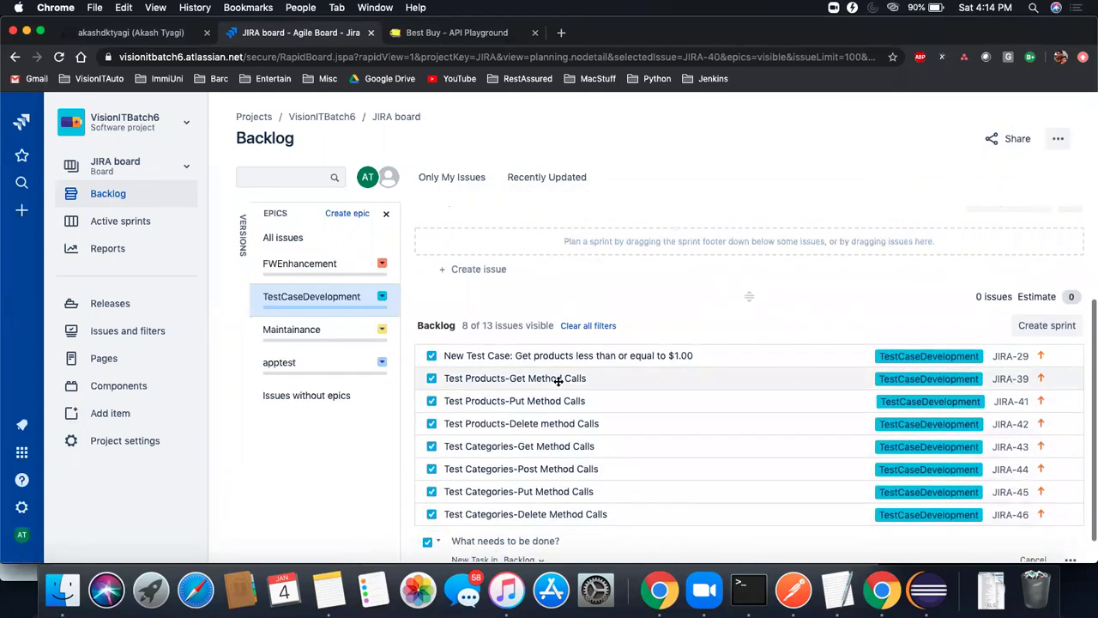
pyautogui.moveTo(534, 423); pyautogui.dragTo(558, 284)
pyautogui.scroll(-5, 541, 343)
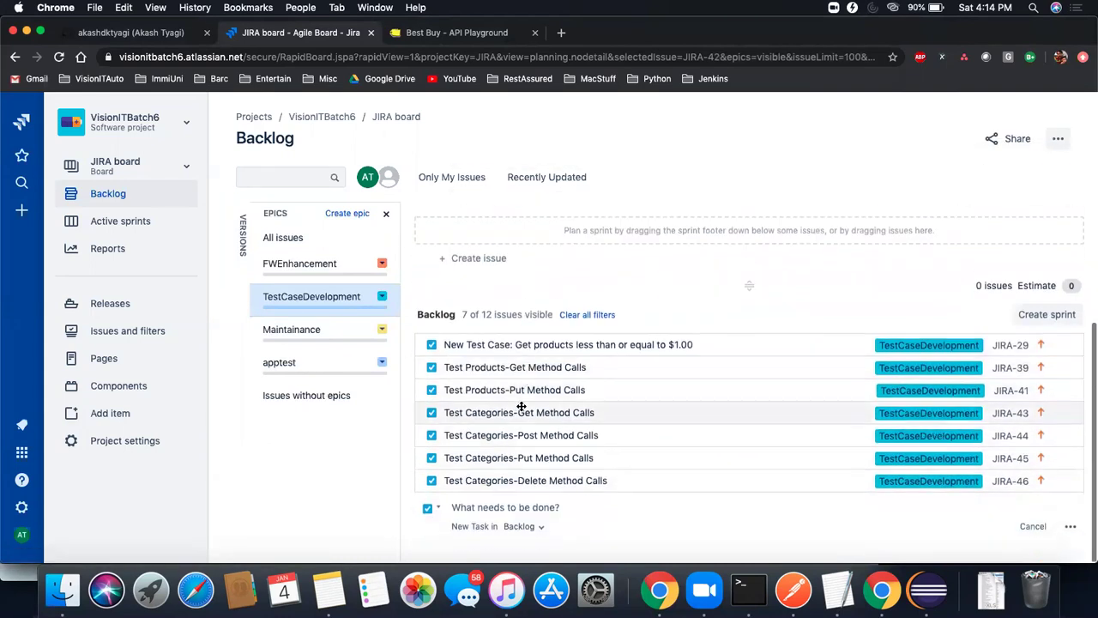
pyautogui.moveTo(524, 394); pyautogui.dragTo(523, 277)
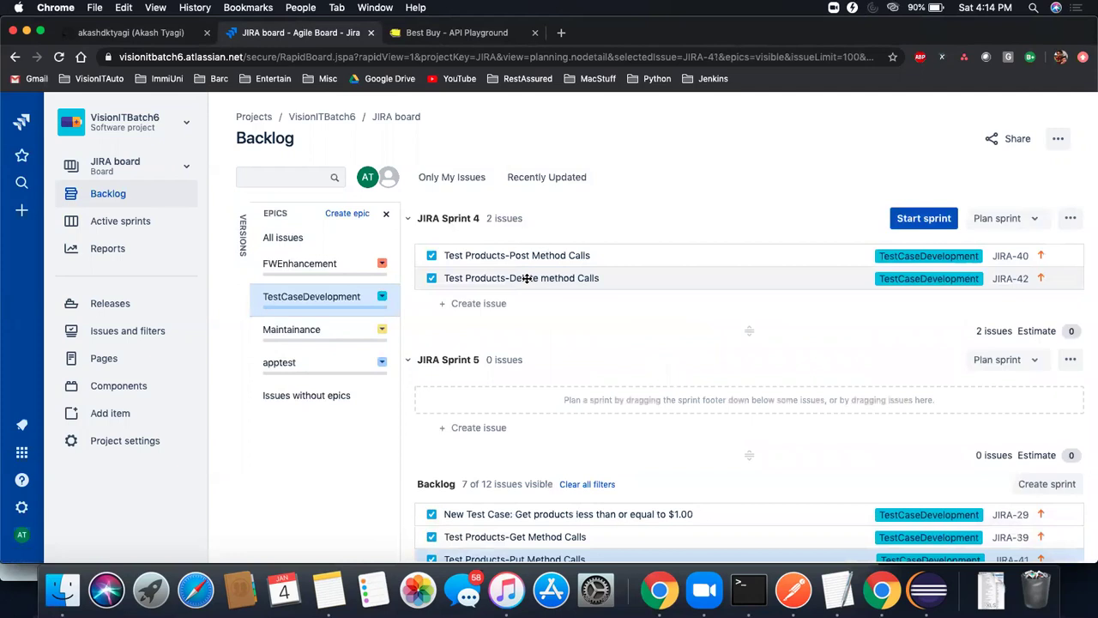
pyautogui.scroll(-5, 517, 375)
pyautogui.moveTo(521, 434); pyautogui.dragTo(511, 291)
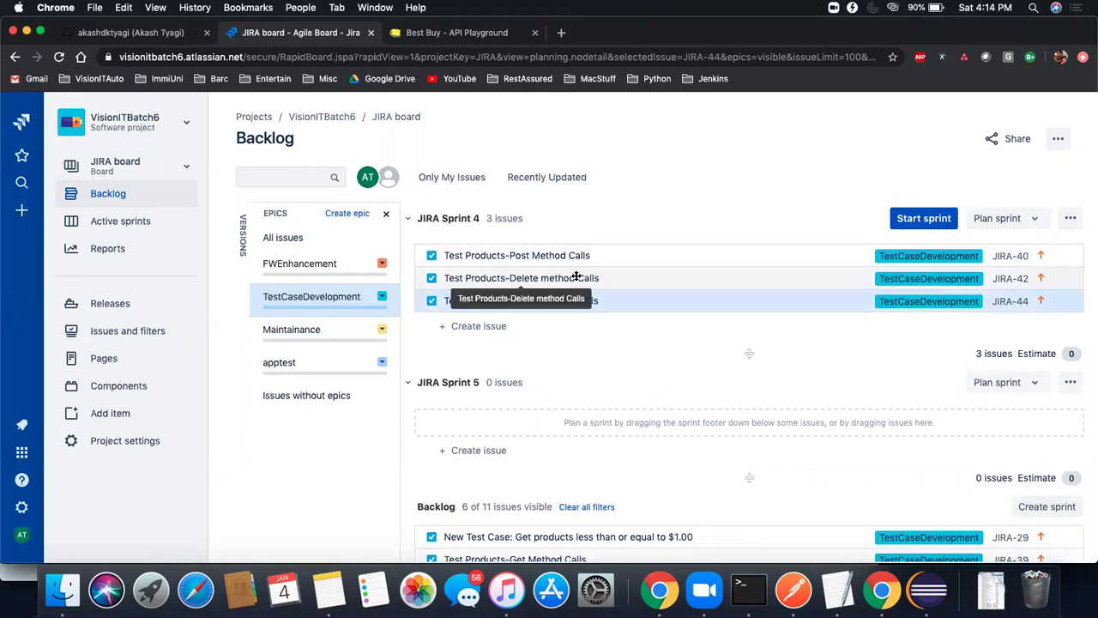
# Open the start settings for JIRA Sprint 4 and begin the sprint goal with "Comp"
pyautogui.click(921, 218)
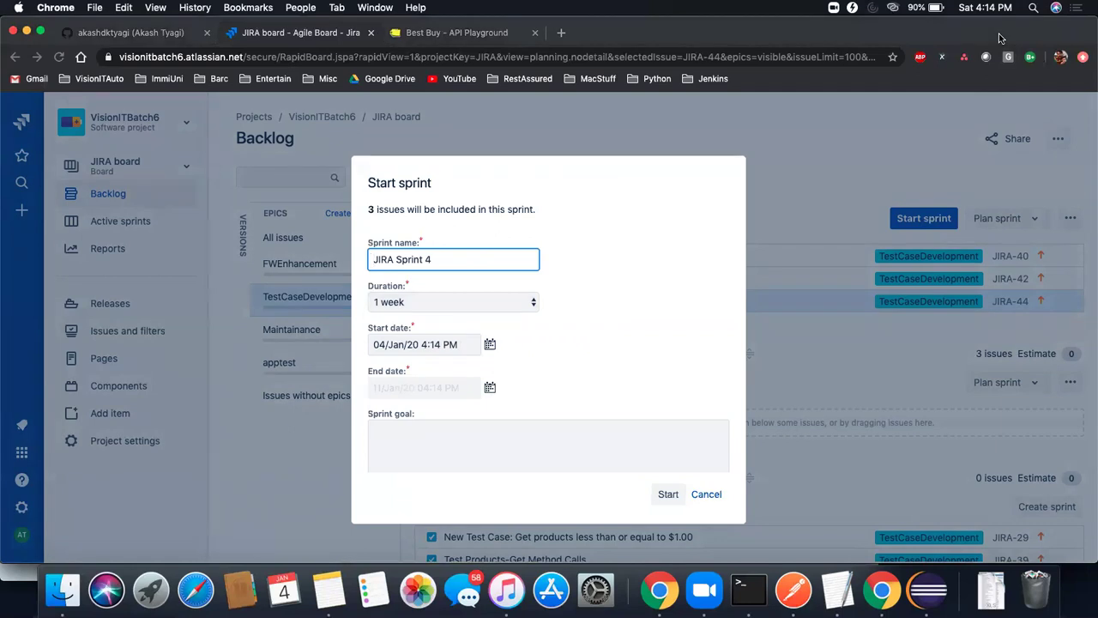
pyautogui.click(854, 139)
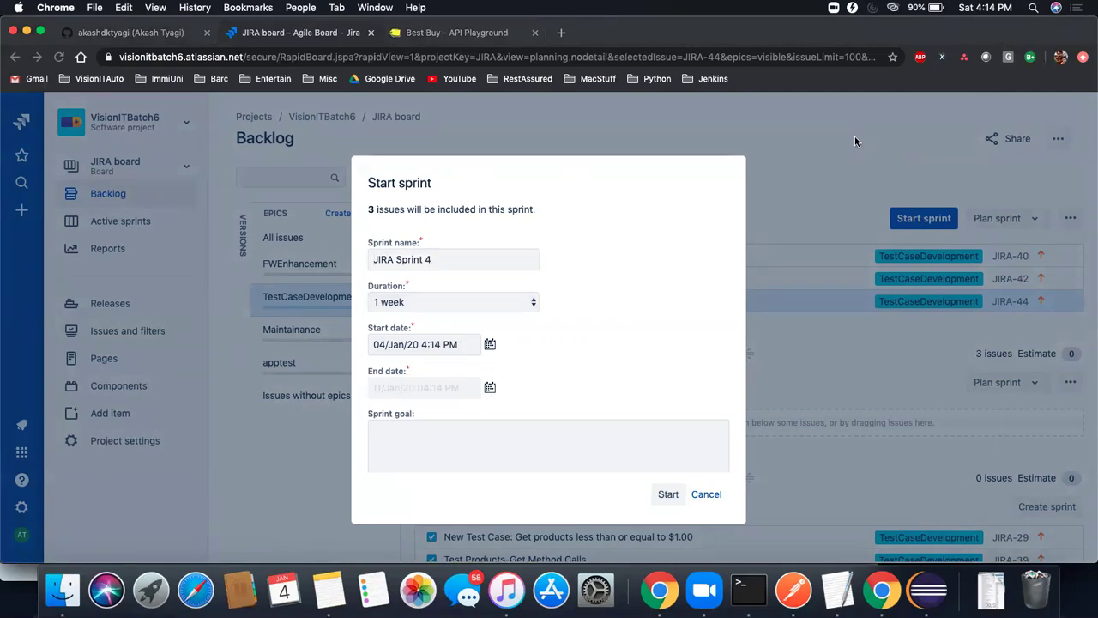
pyautogui.click(496, 451)
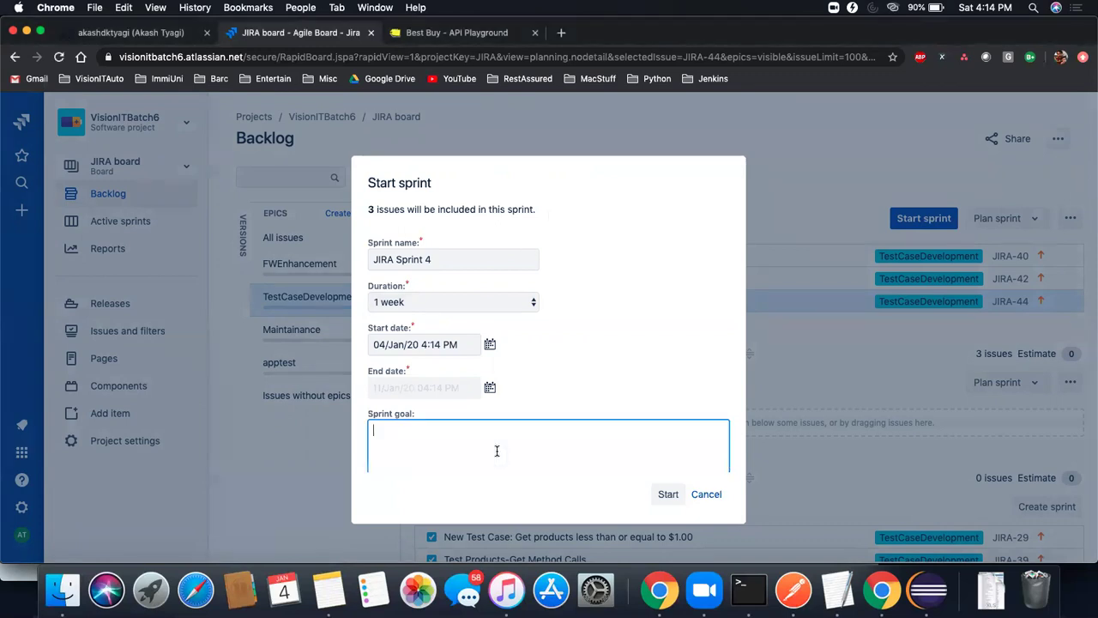
pyautogui.write('Compe')
pyautogui.press('BackSpace')
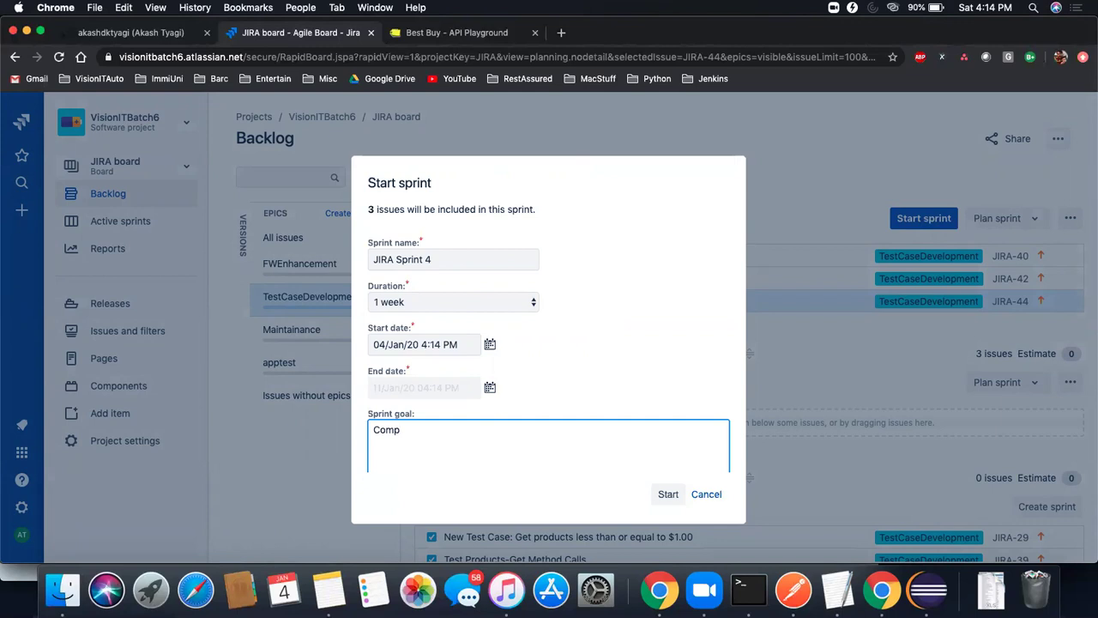
# Switch to the Best Buy API Playground page and review its endpoints and API querying information
pyautogui.click(429, 35)
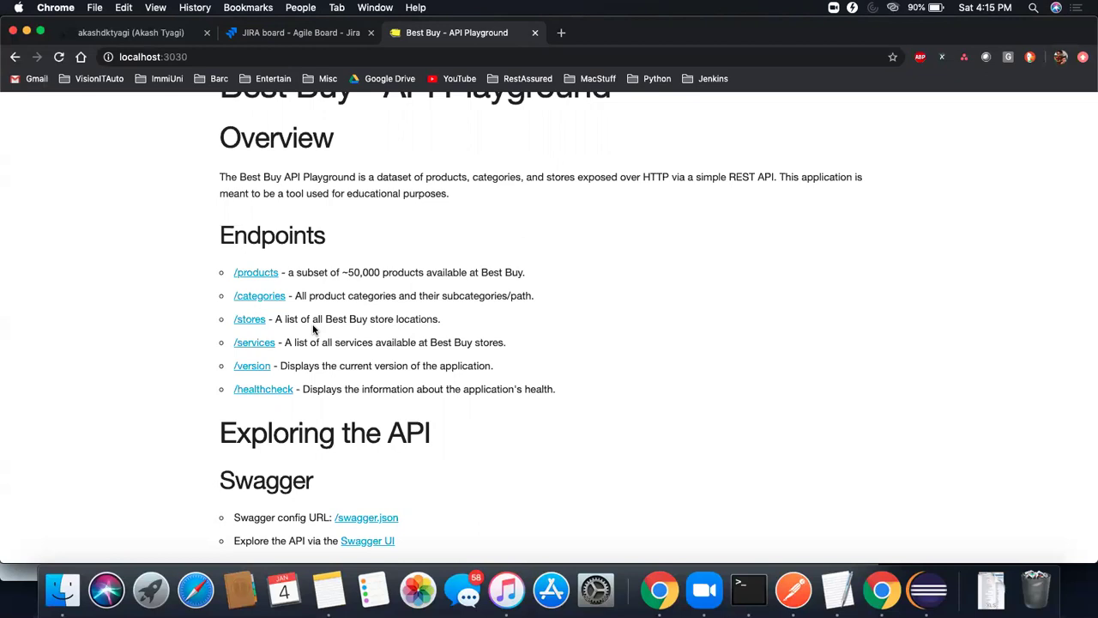
pyautogui.scroll(-10, 313, 329)
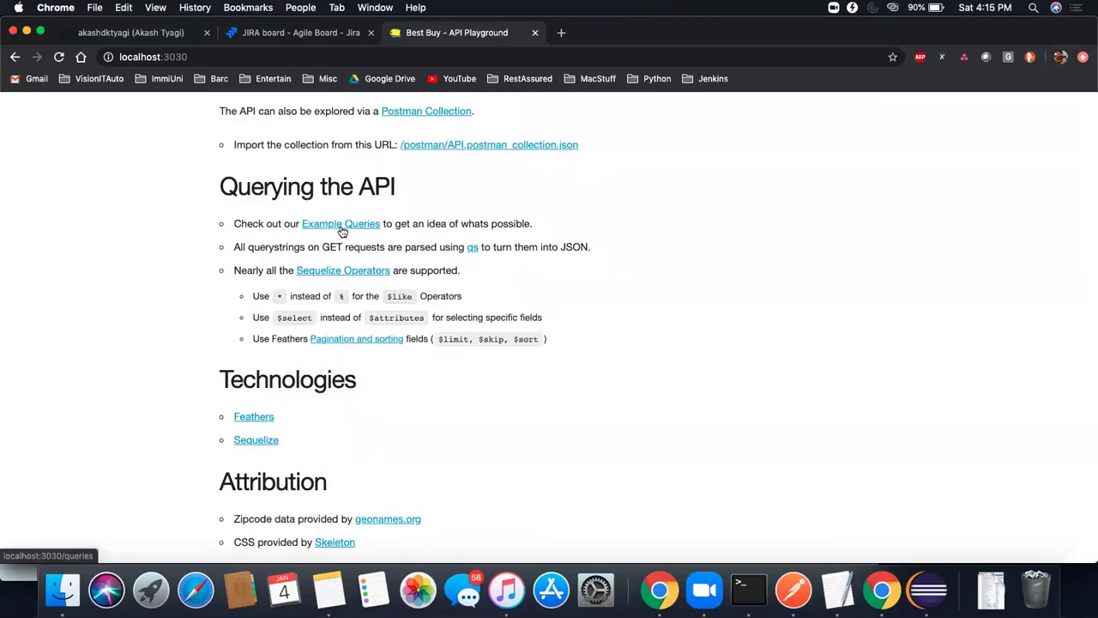
pyautogui.scroll(2, 341, 232)
pyautogui.scroll(5, 342, 232)
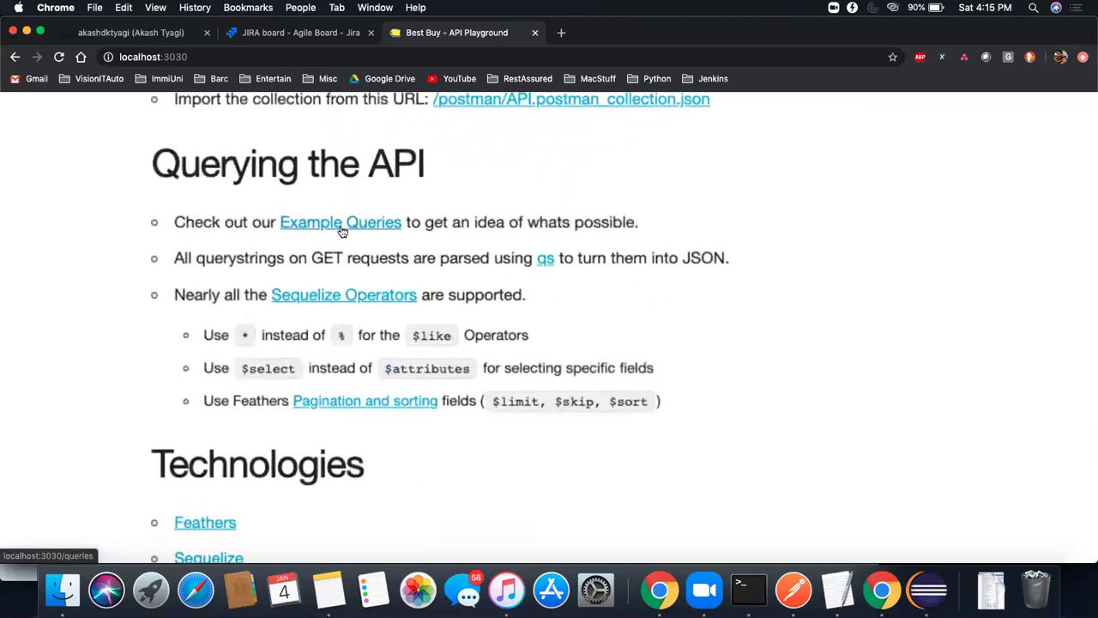
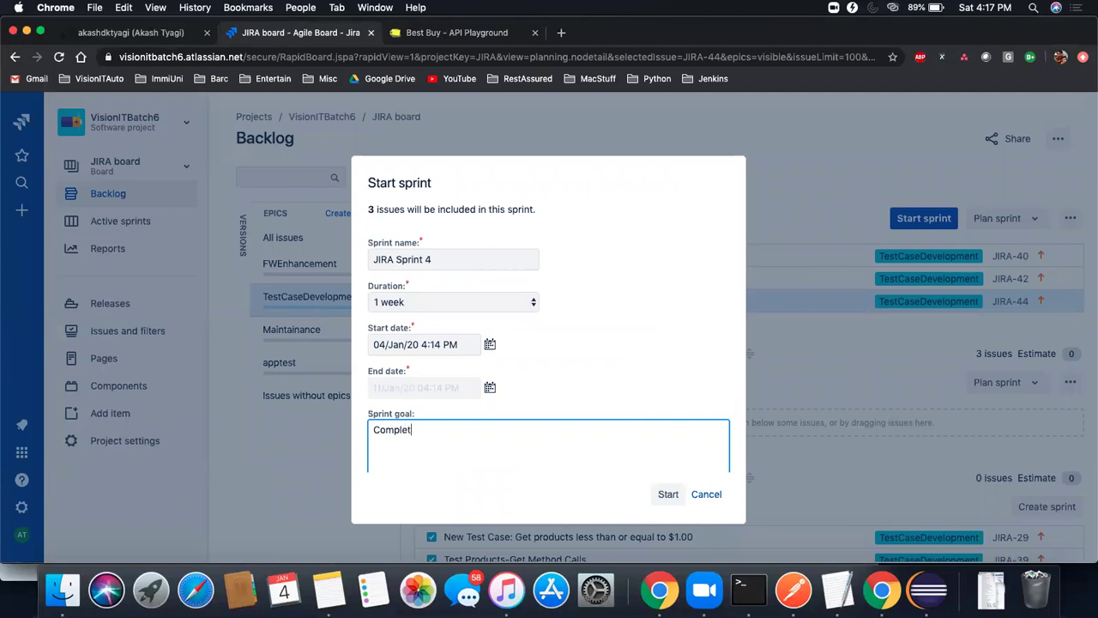
# Back in Jira, complete the sprint goal as "Complete test cases for all 4 methods for 4 end points."
pyautogui.write('4 metho')
pyautogui.press('BackSpace')
pyautogui.write('p')
pyautogui.press('BackSpace')
pyautogui.write('ods with')
pyautogui.press('BackSpace')
pyautogui.press('BackSpace')
pyautogui.press('BackSpace')
pyautogui.write('for 4 ends')
pyautogui.press('BackSpace')
pyautogui.write('points')
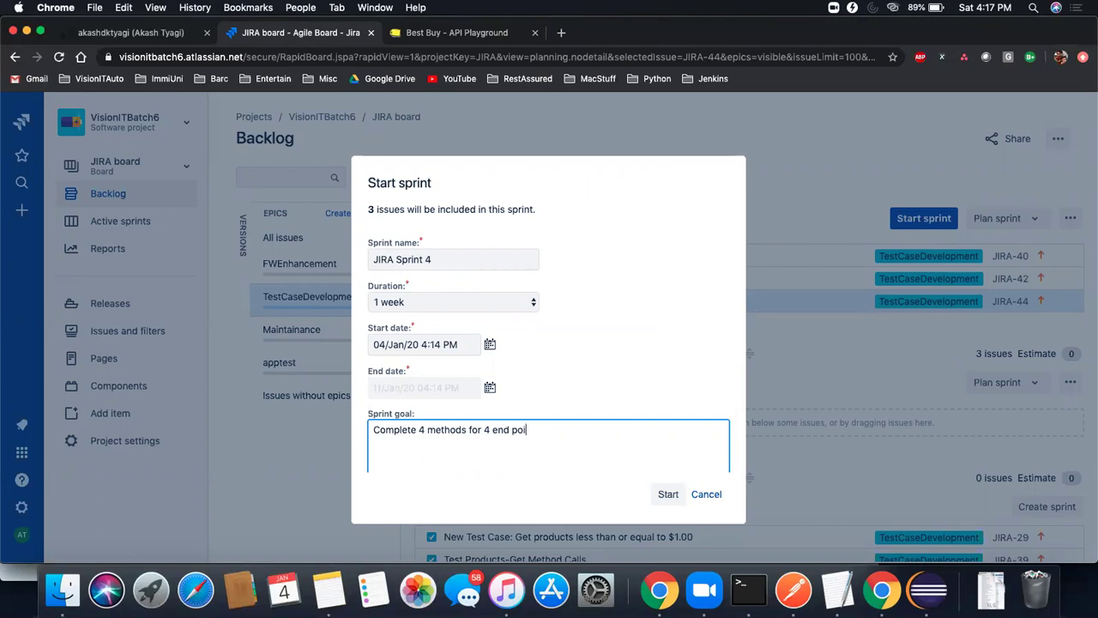
pyautogui.click(418, 429)
pyautogui.write('test cases for all')
pyautogui.write('.')
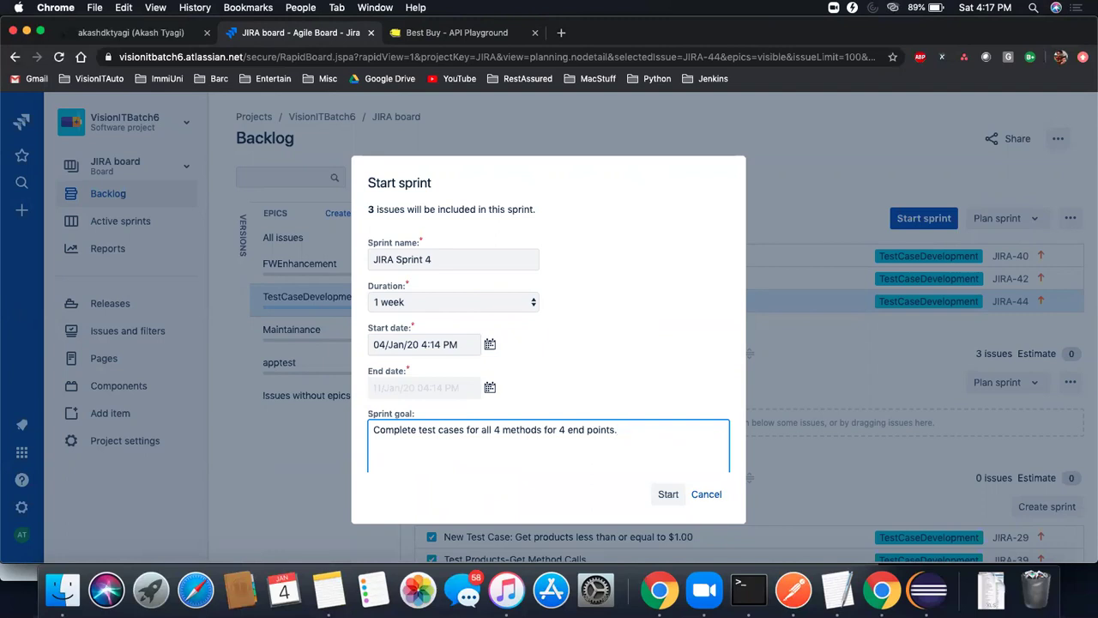
# Start JIRA Sprint 4 and move the Test Products-Post Method Calls task to In Progress
pyautogui.click(668, 496)
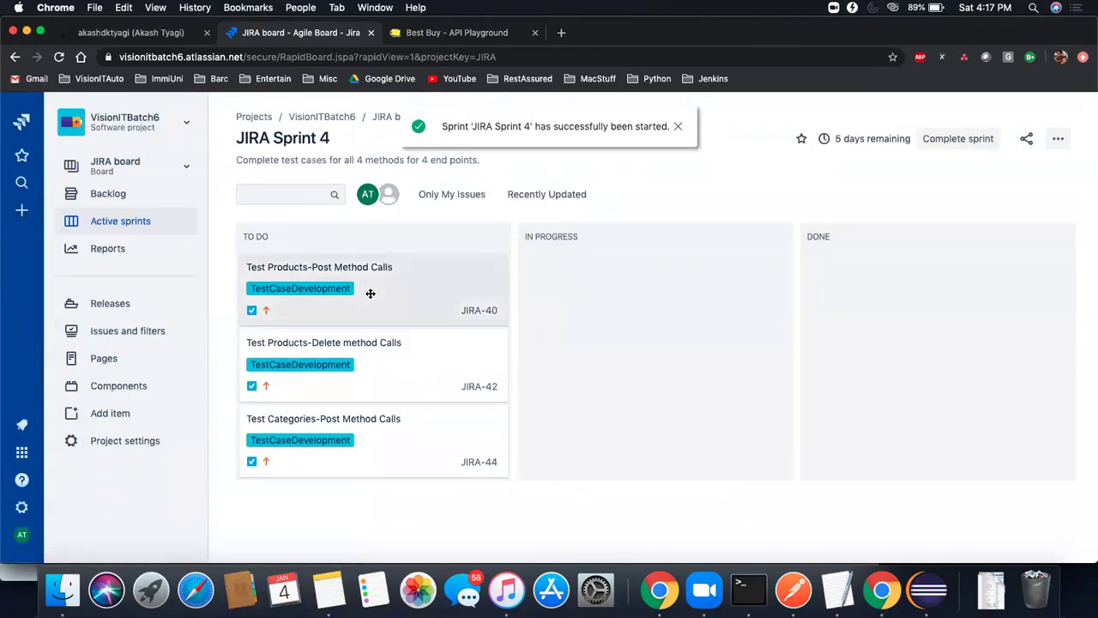
pyautogui.moveTo(388, 279); pyautogui.dragTo(668, 291)
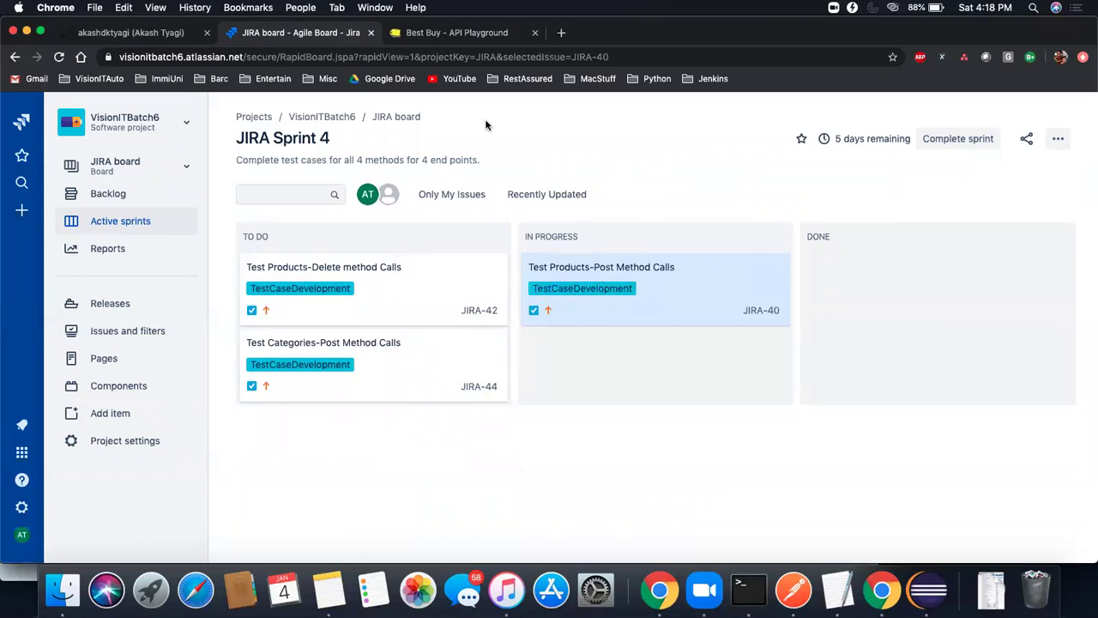
# Switch to GitHub and open the VisionITBatch6 repository from the profile's repository list
pyautogui.click(113, 34)
pyautogui.scroll(-3, 338, 298)
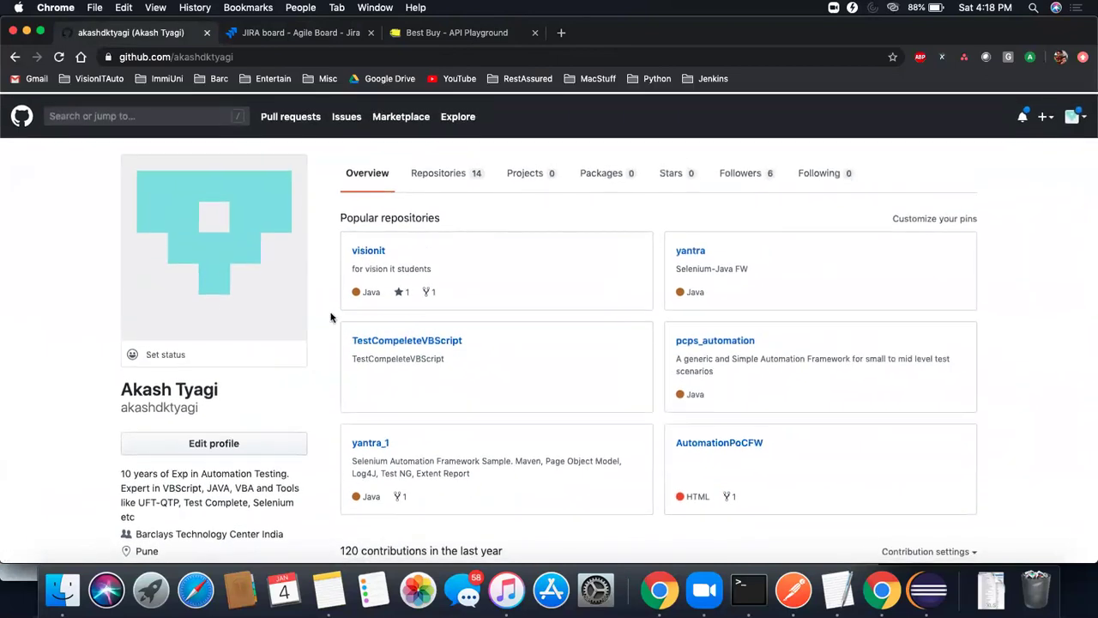
pyautogui.click(453, 176)
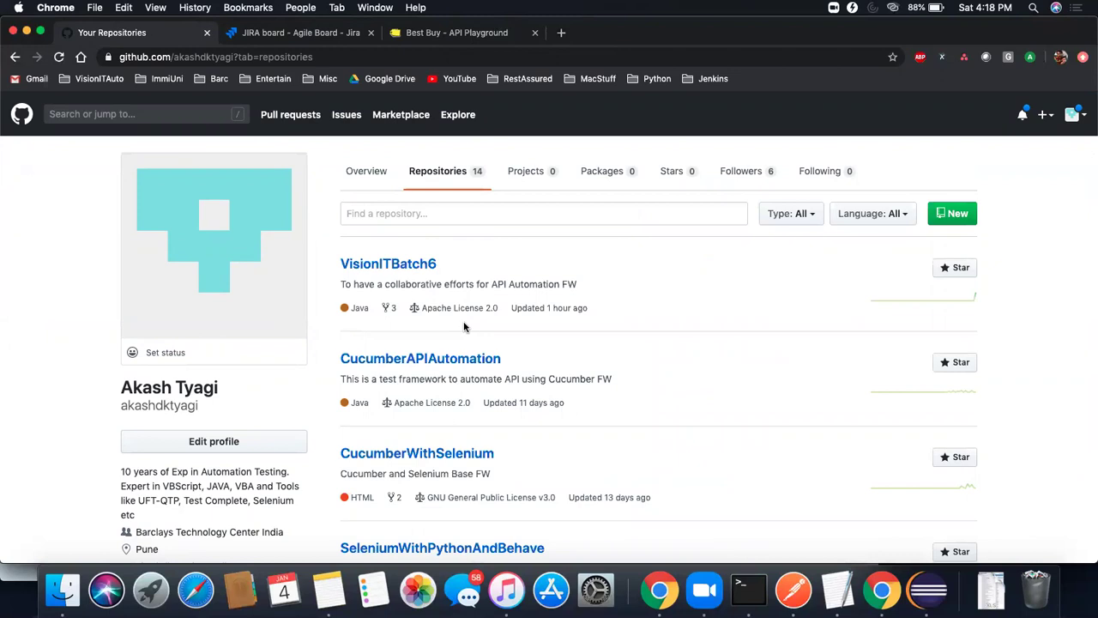
pyautogui.scroll(-3, 464, 327)
pyautogui.scroll(3, 446, 309)
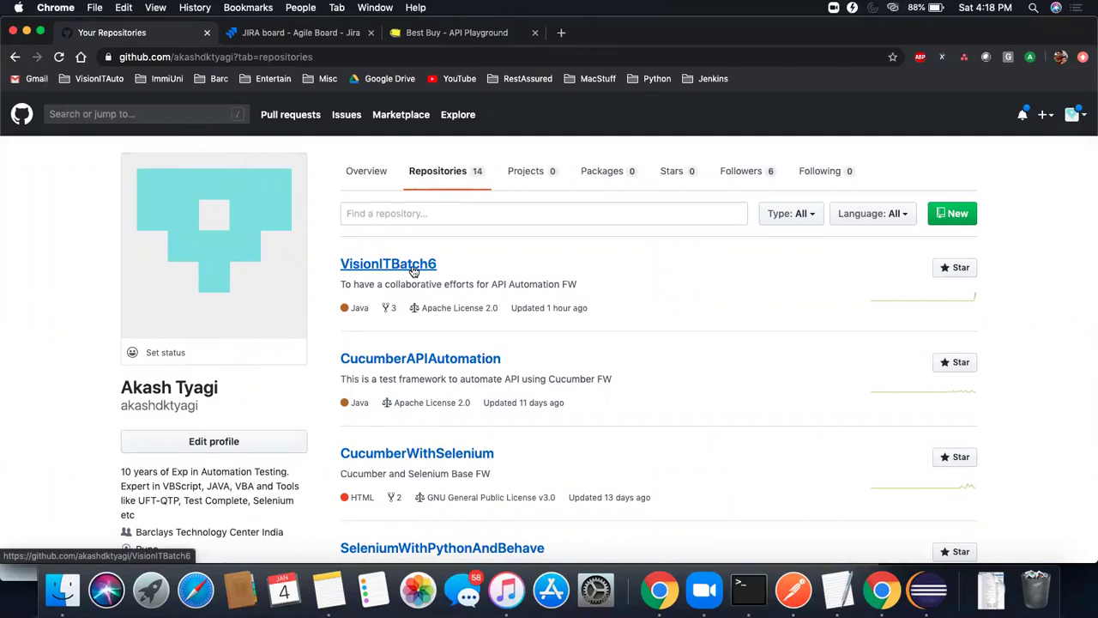
pyautogui.click(413, 271)
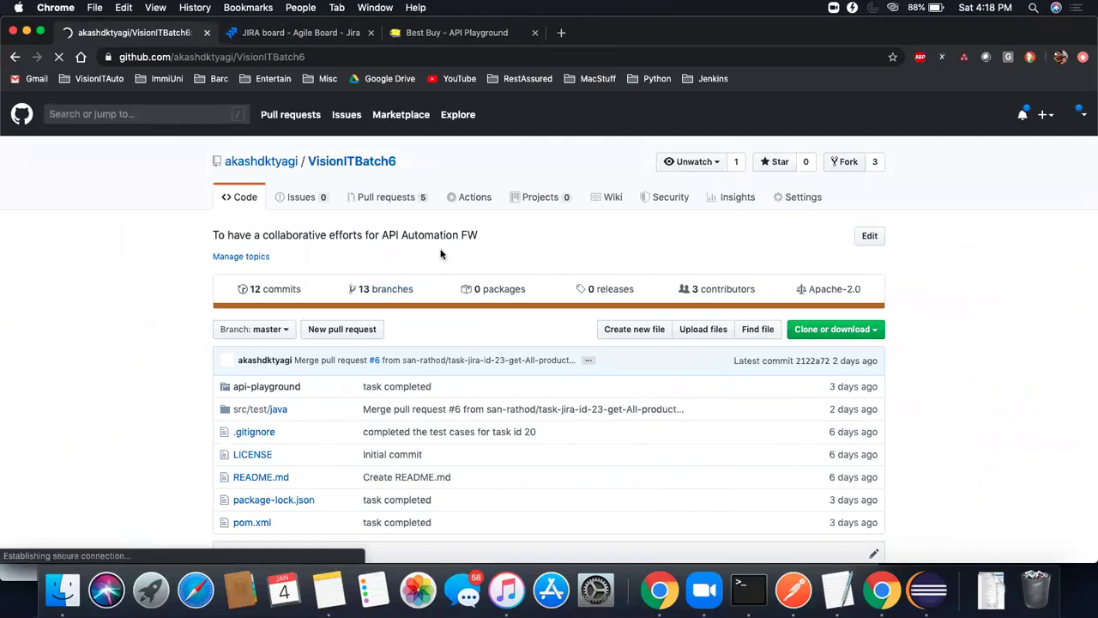
# Filter the repository's branches by "master" and switch to the personal master branch
pyautogui.scroll(-3, 429, 257)
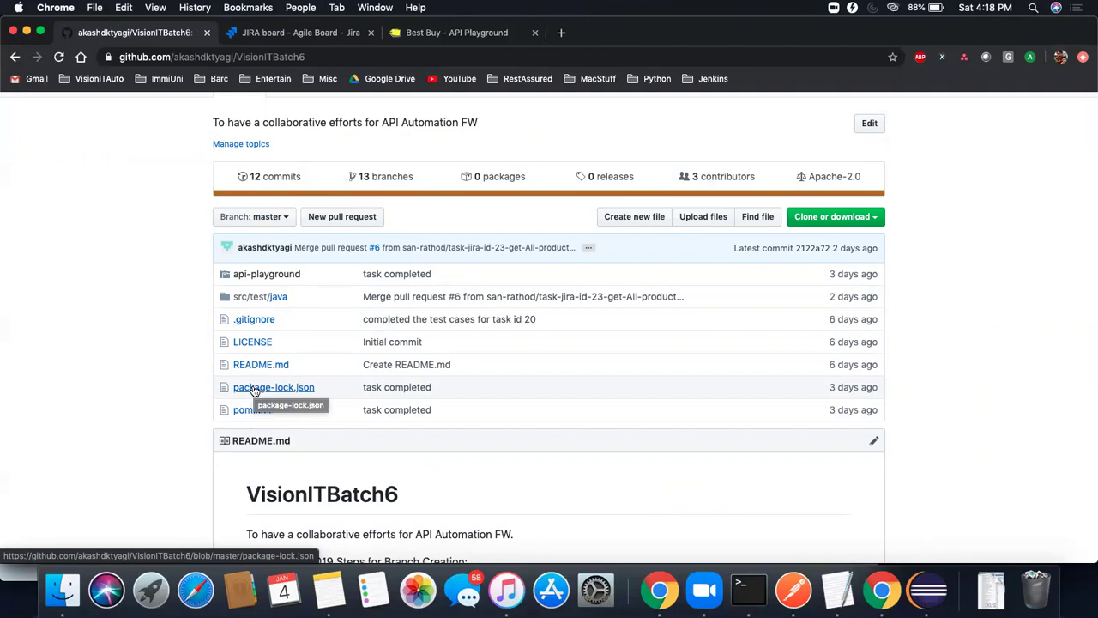
pyautogui.scroll(5, 255, 390)
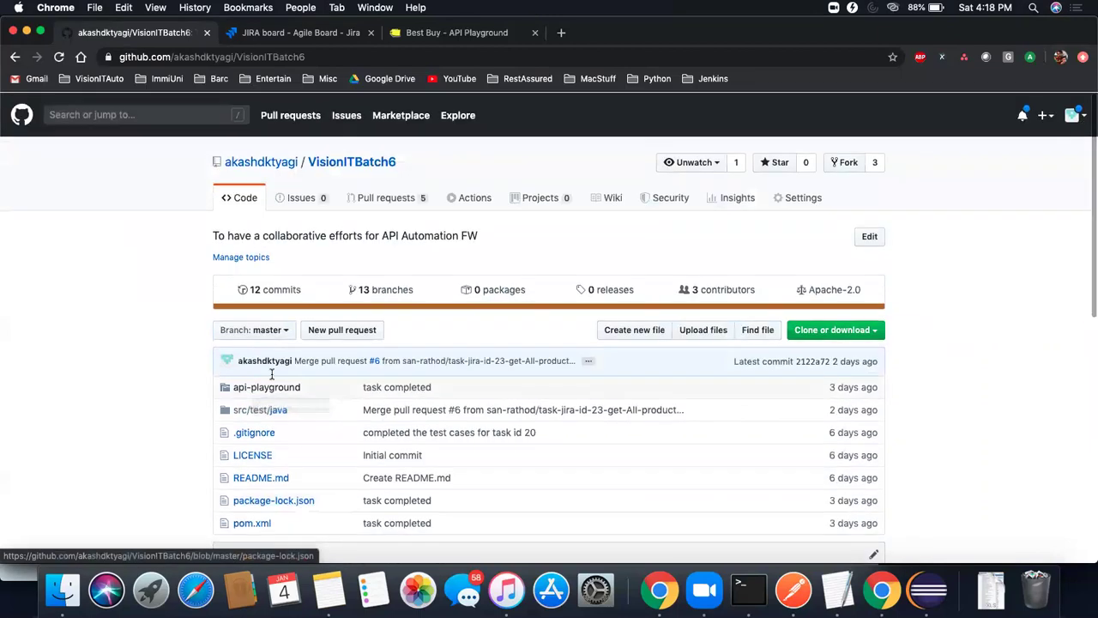
pyautogui.click(273, 302)
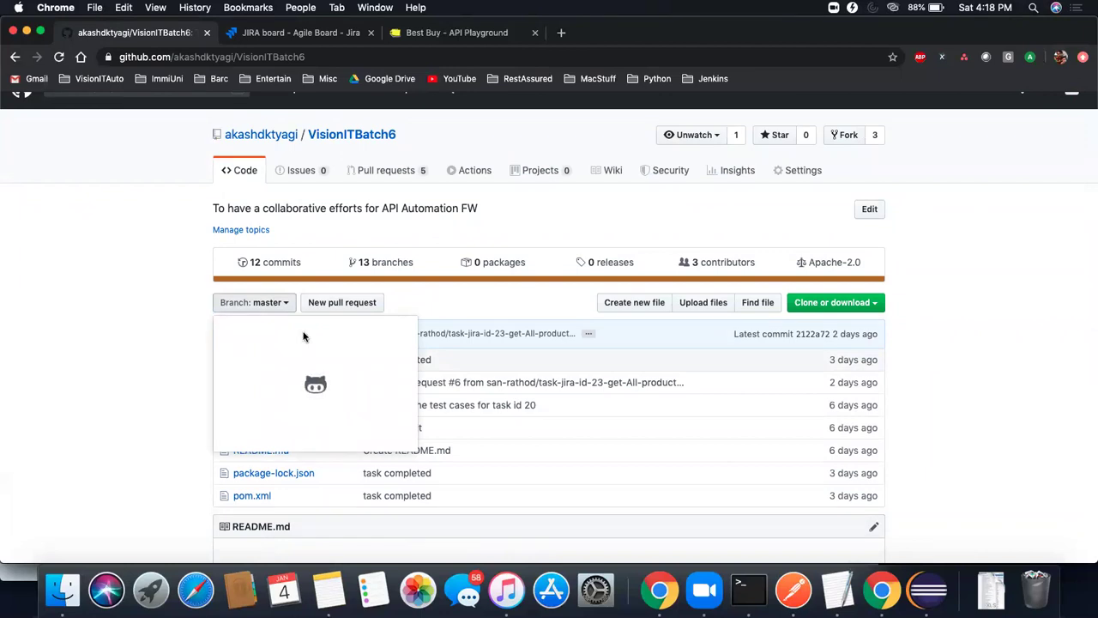
pyautogui.write('master')
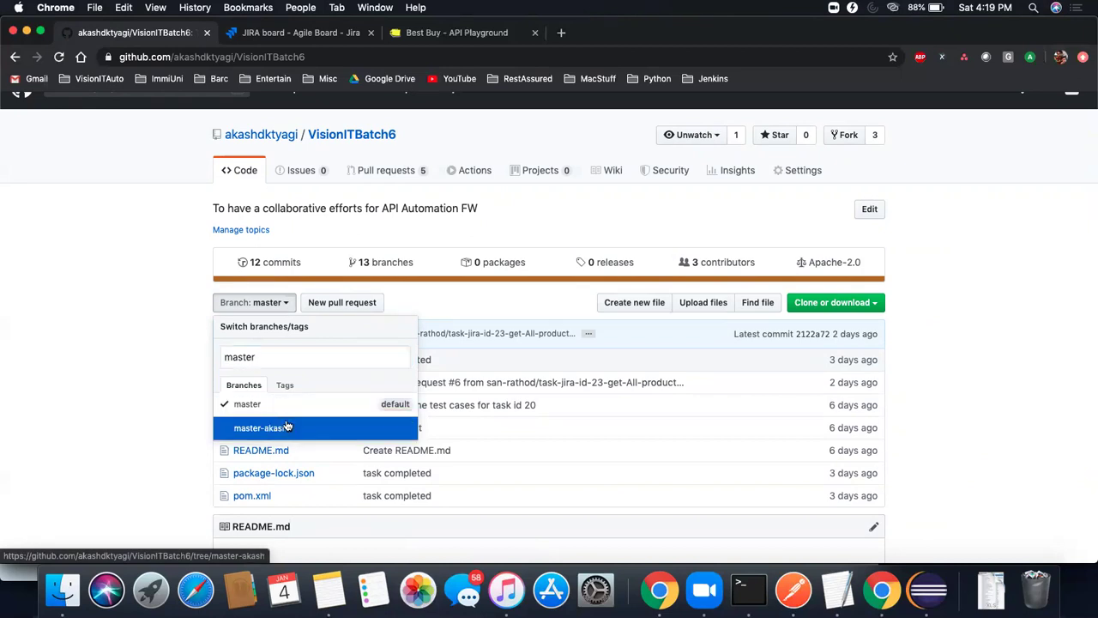
pyautogui.click(288, 427)
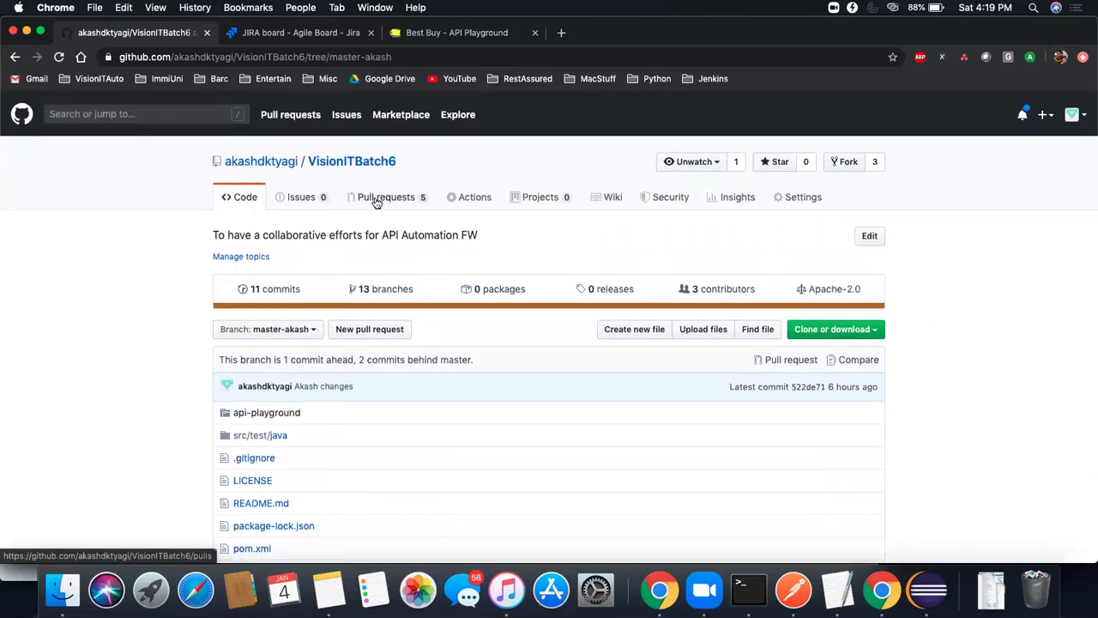
# Start a new pull request from the repository's list of pull requests
pyautogui.click(375, 201)
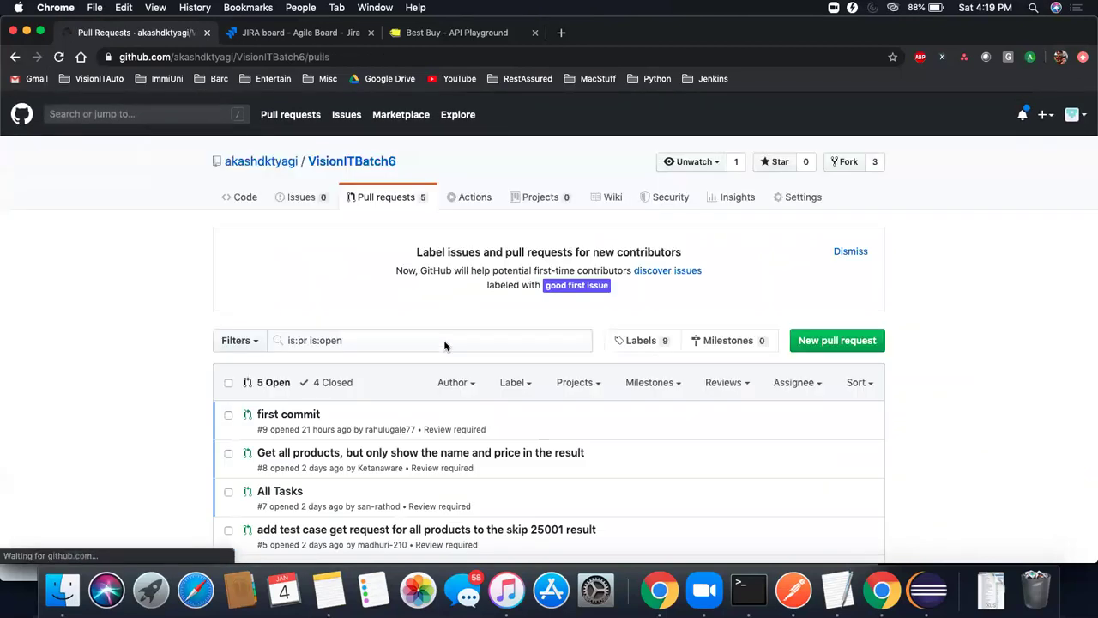
pyautogui.scroll(-2, 444, 345)
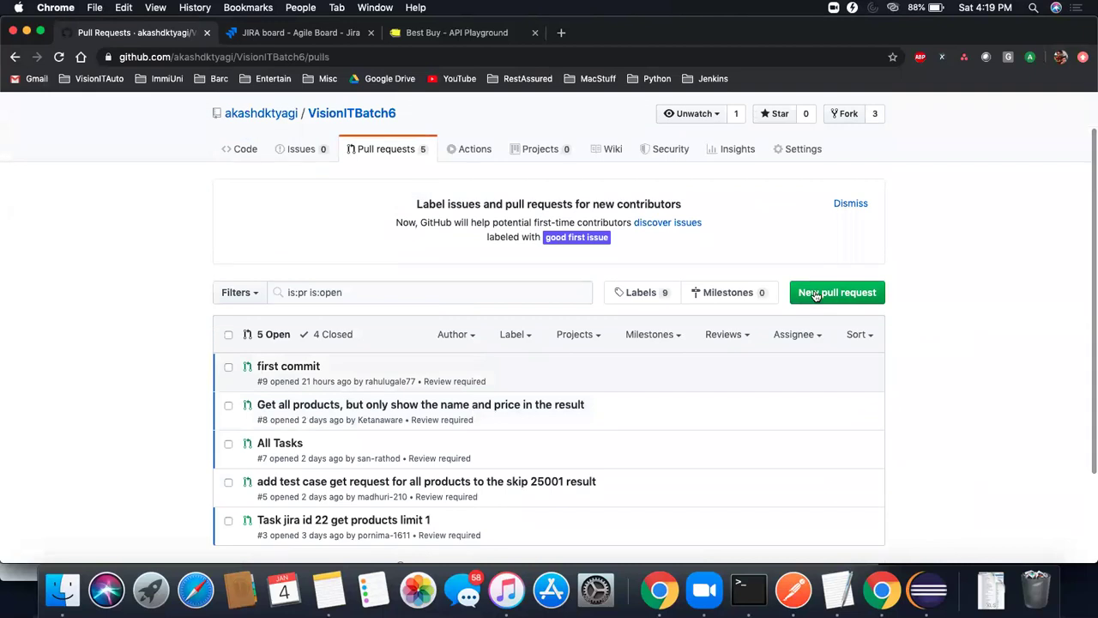
pyautogui.click(815, 295)
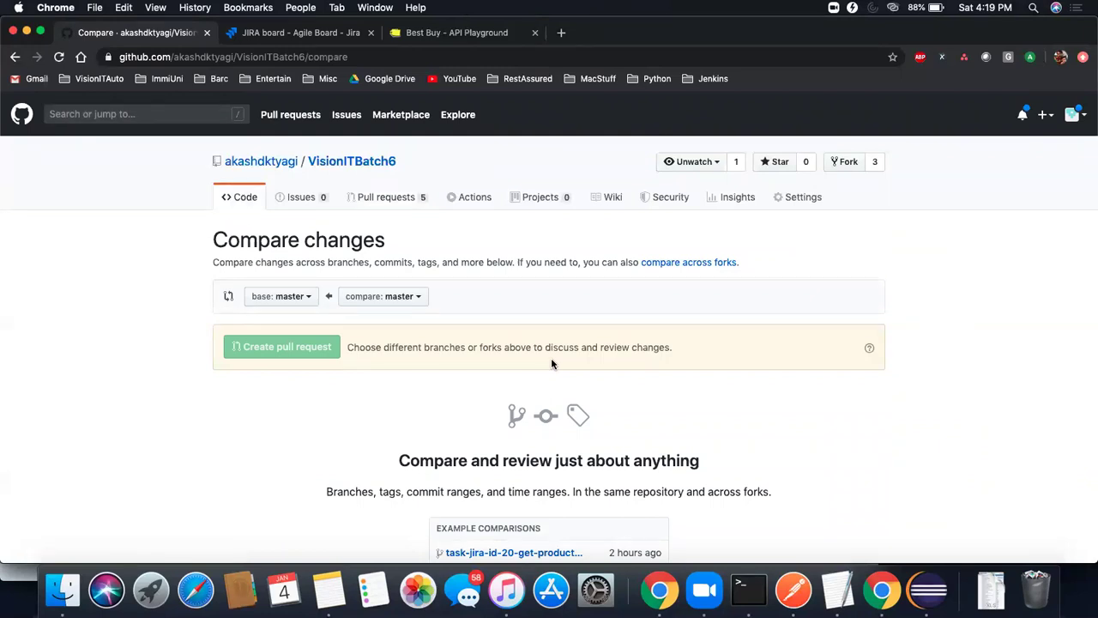
# Find the personal master branch and choose it as the head branch to compare against master
pyautogui.click(392, 298)
pyautogui.write('kash')
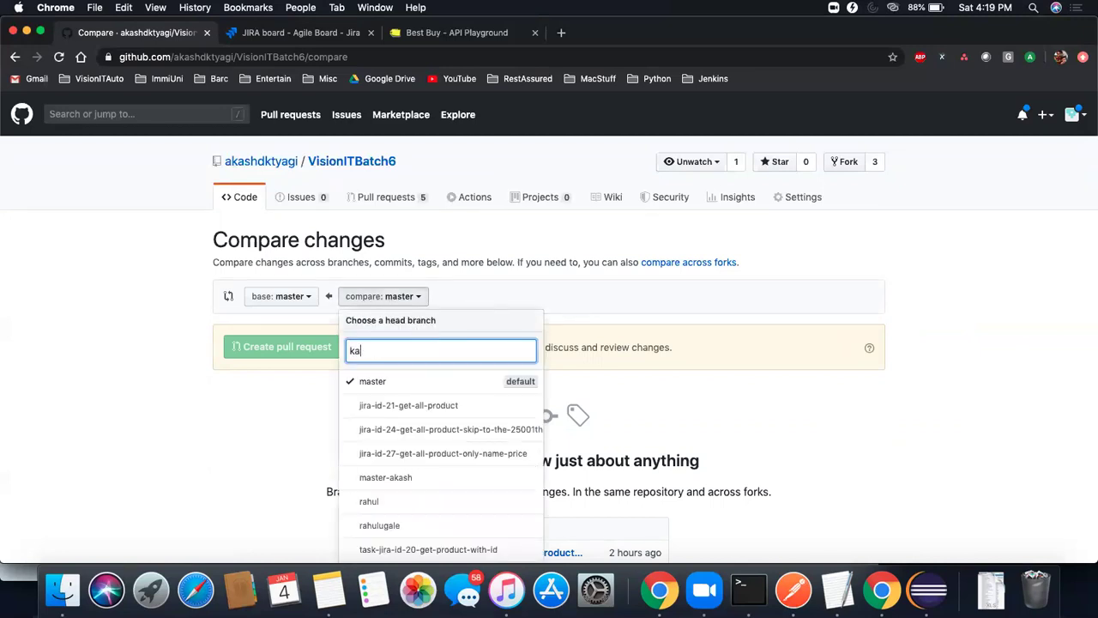
pyautogui.press('BackSpace')
pyautogui.press('BackSpace')
pyautogui.press('BackSpace')
pyautogui.press('BackSpace')
pyautogui.write('akash')
pyautogui.click(410, 384)
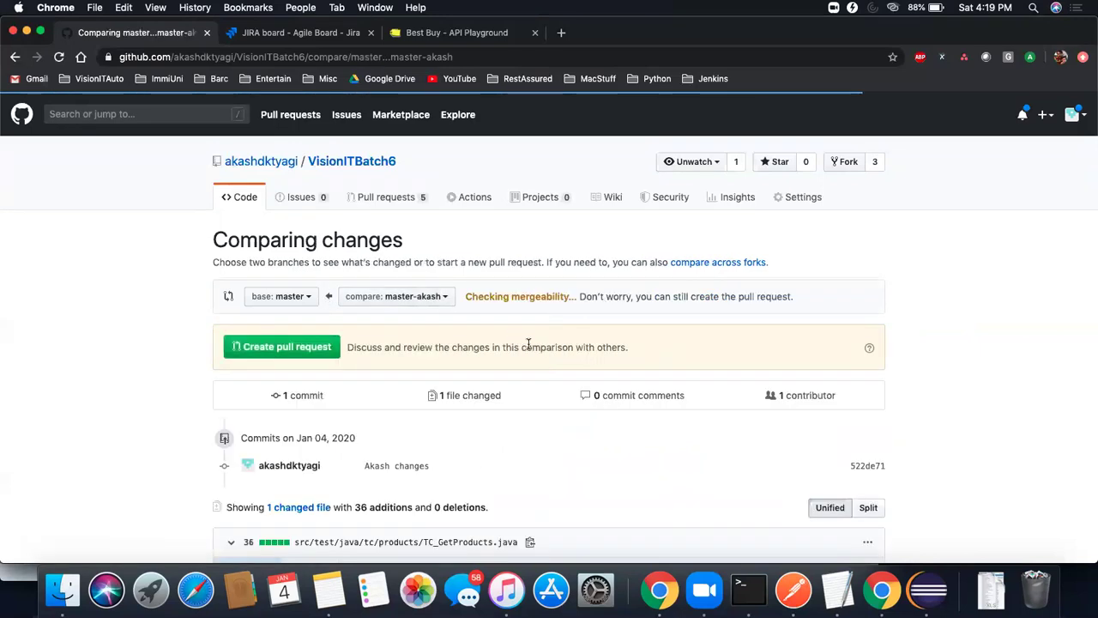
# Create the pull request with its suggested title and an empty description, requesting a review from the second listed collaborator
pyautogui.scroll(-1, 481, 334)
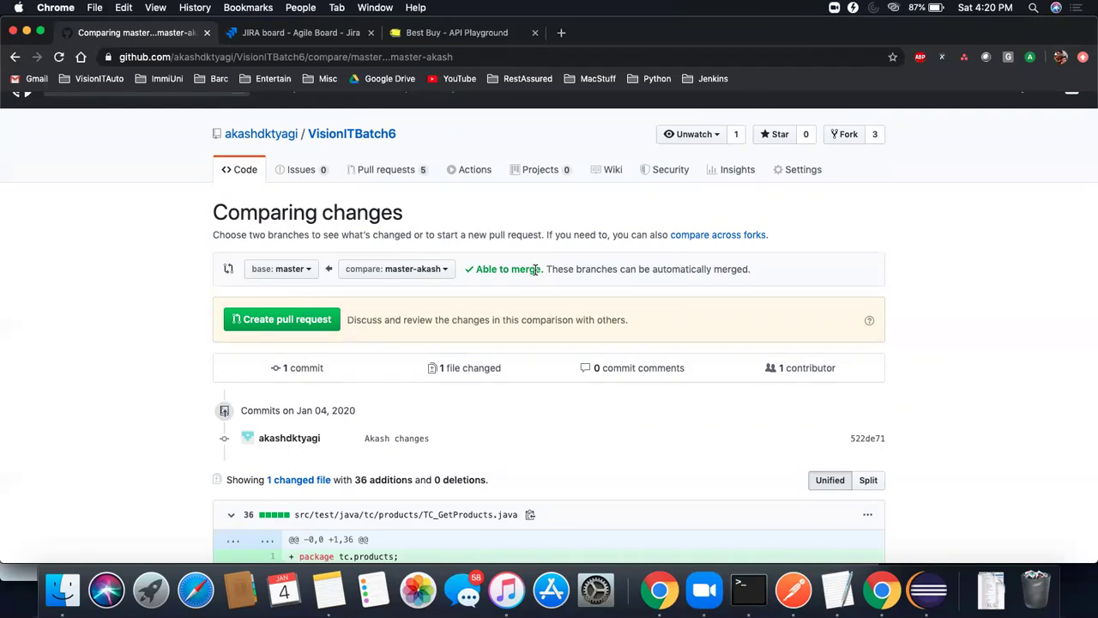
pyautogui.click(270, 321)
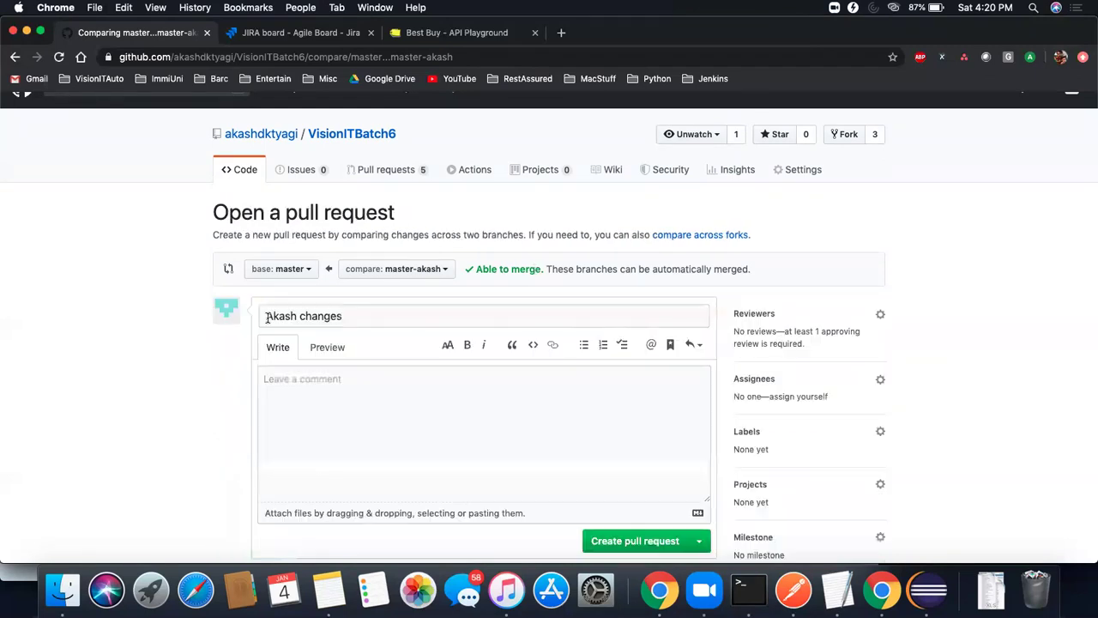
pyautogui.click(417, 433)
pyautogui.scroll(-2, 623, 438)
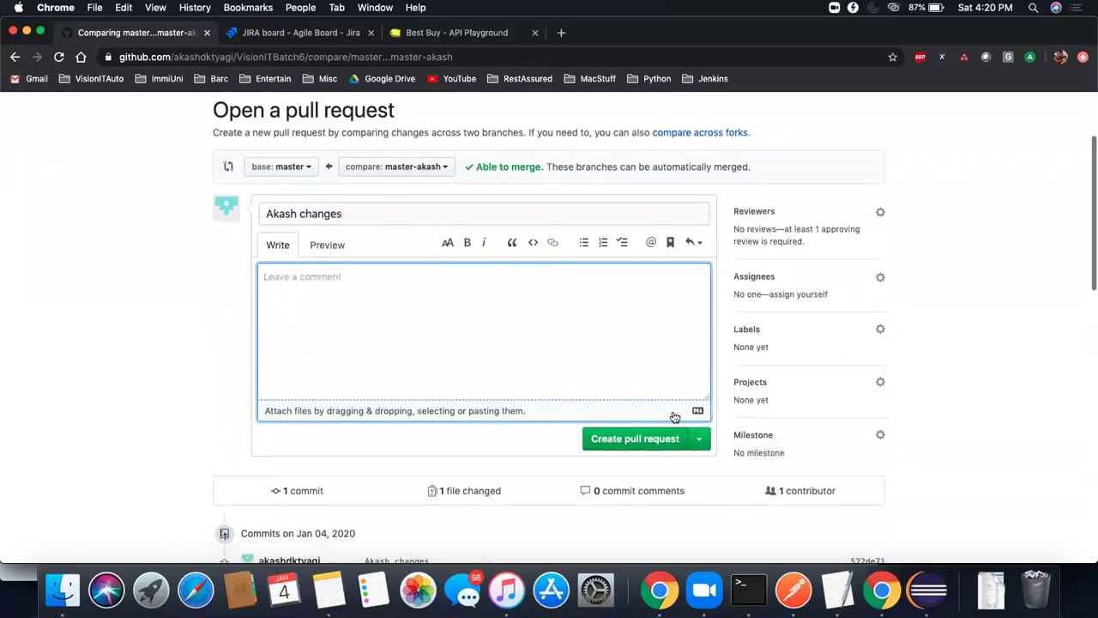
pyautogui.click(878, 215)
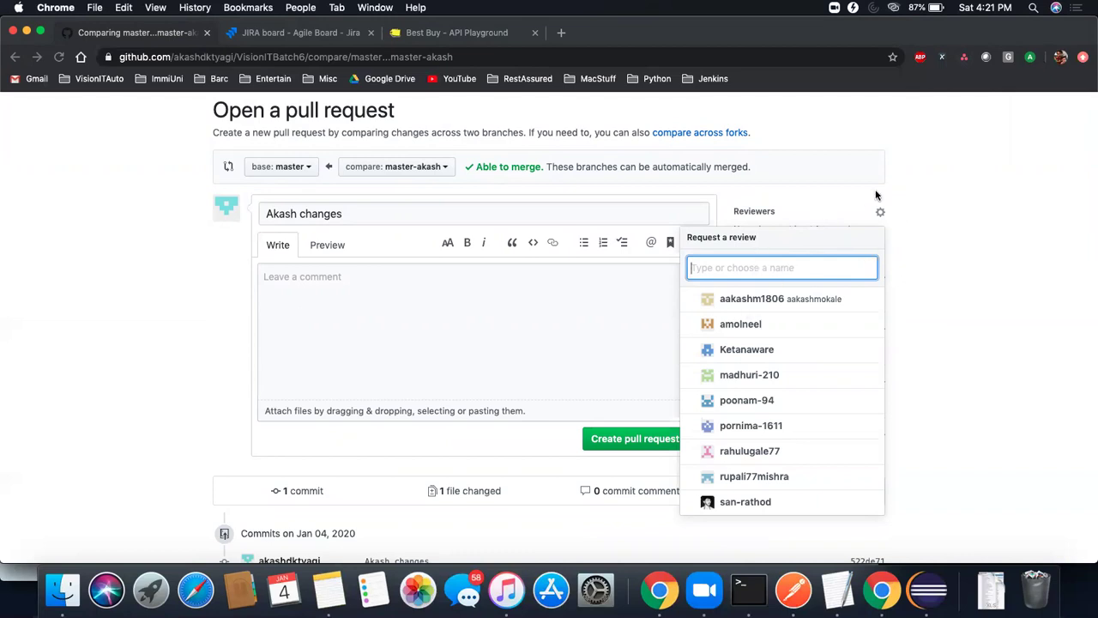
pyautogui.click(748, 268)
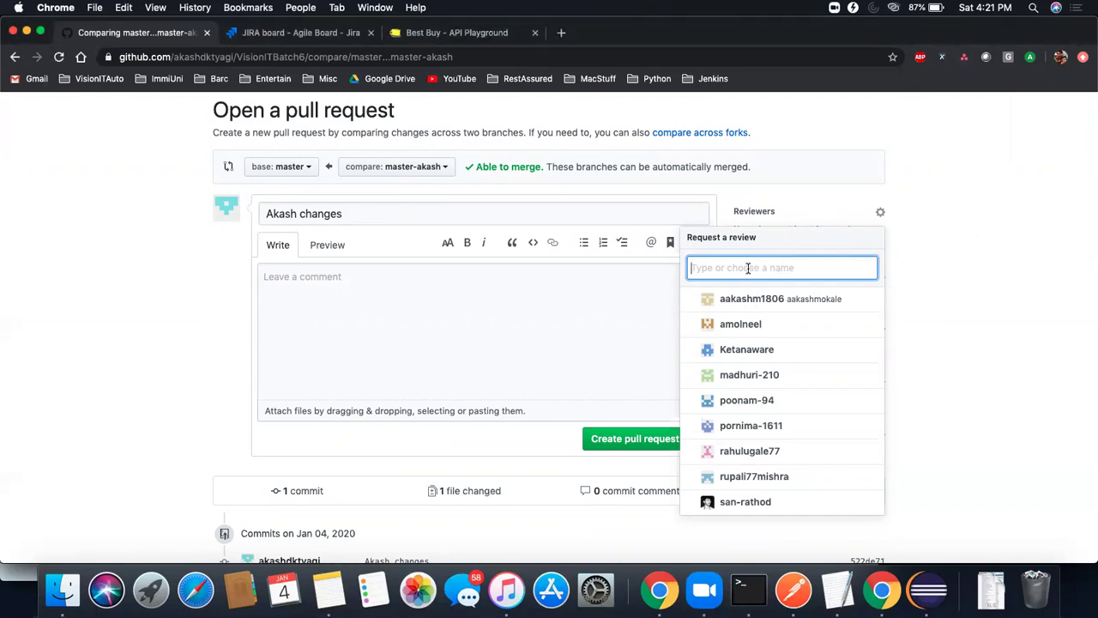
pyautogui.click(759, 325)
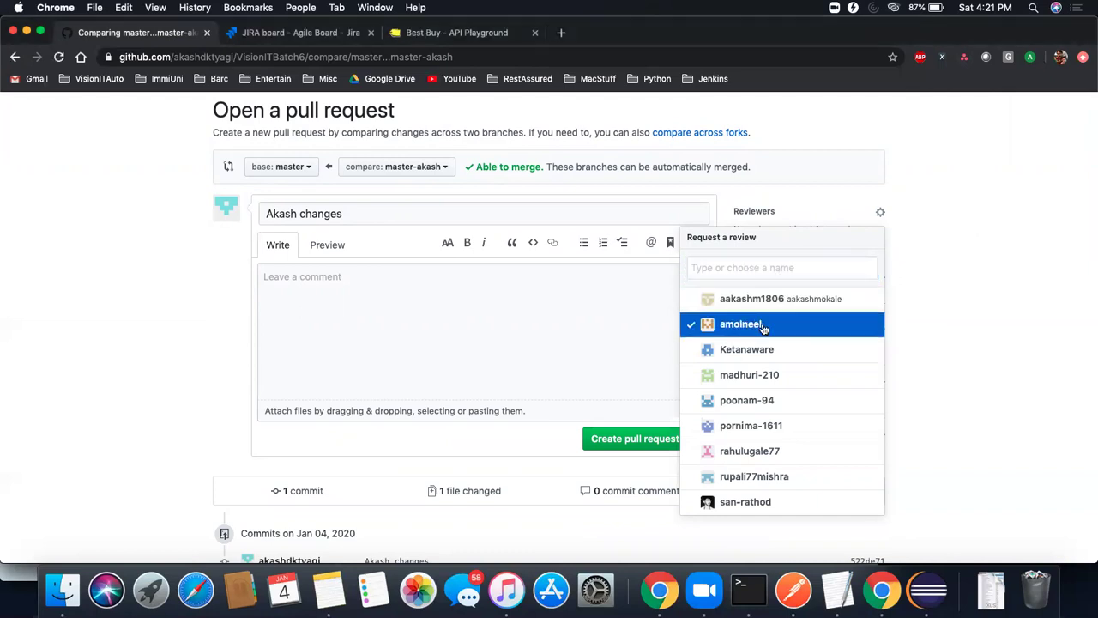
pyautogui.click(912, 295)
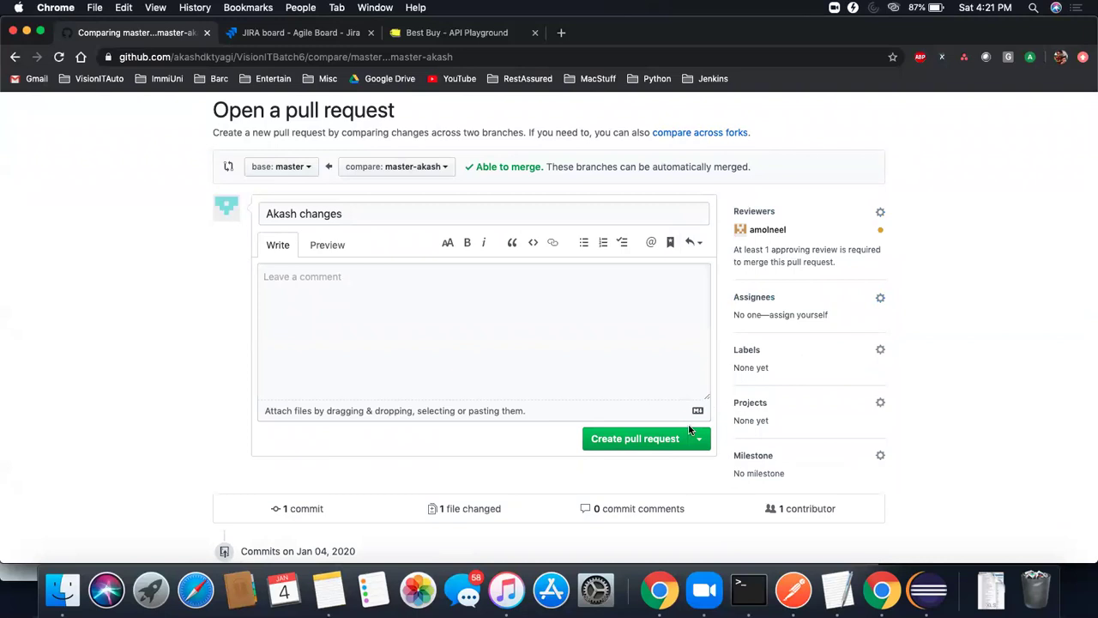
pyautogui.click(653, 446)
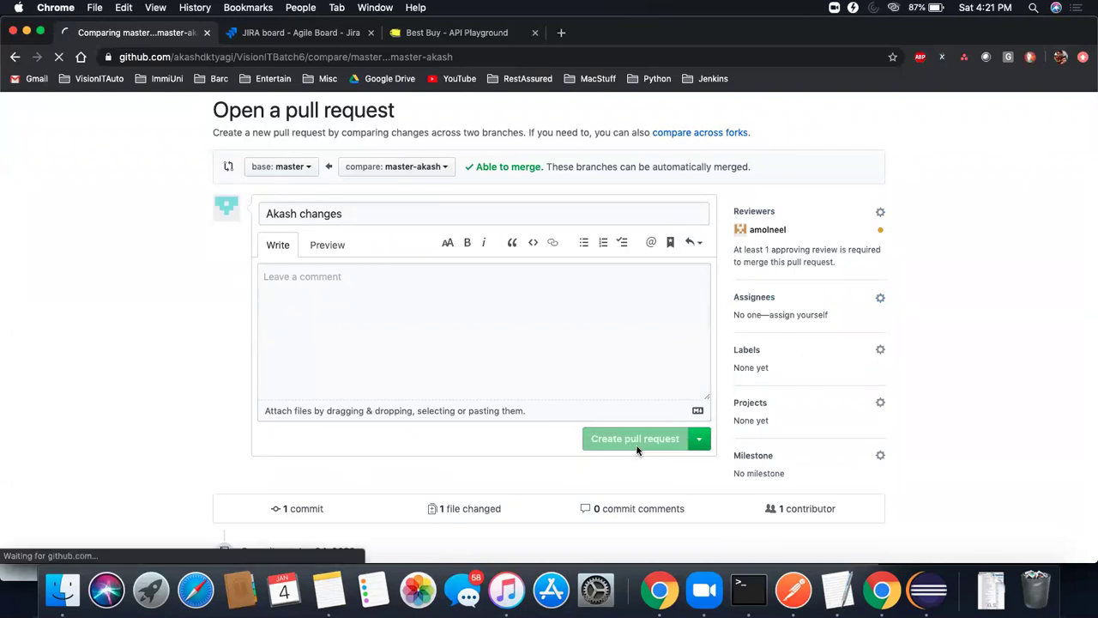
# Examine the new pull request's conversation, including its commit, requested reviewer and merge requirements
pyautogui.scroll(-3, 536, 320)
pyautogui.scroll(-2, 536, 320)
pyautogui.scroll(2, 536, 320)
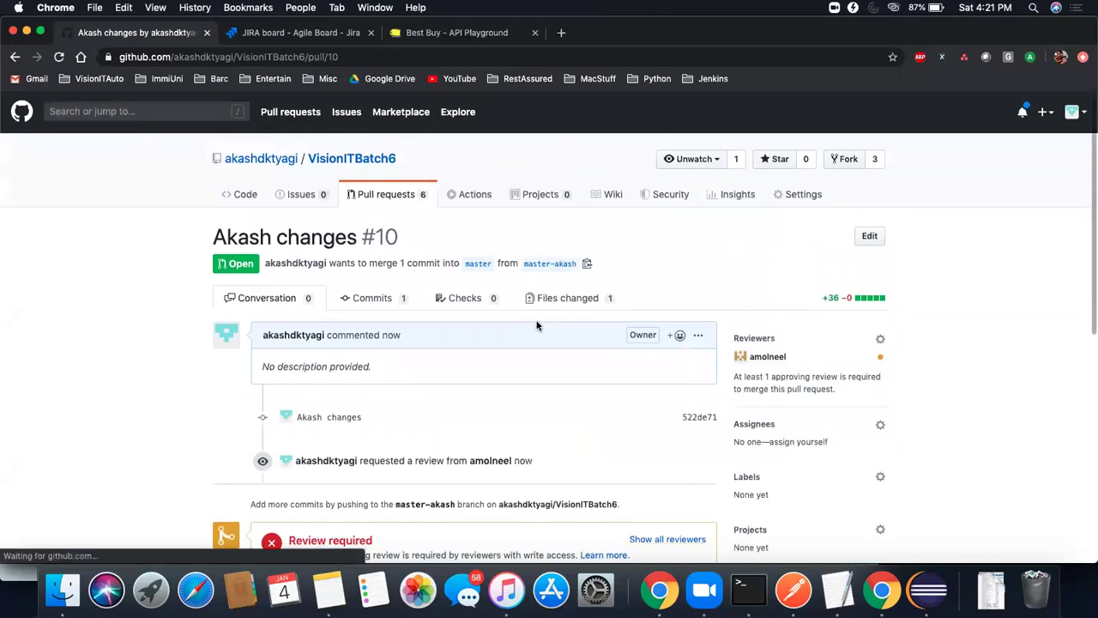
pyautogui.scroll(-1, 537, 325)
pyautogui.scroll(1, 536, 325)
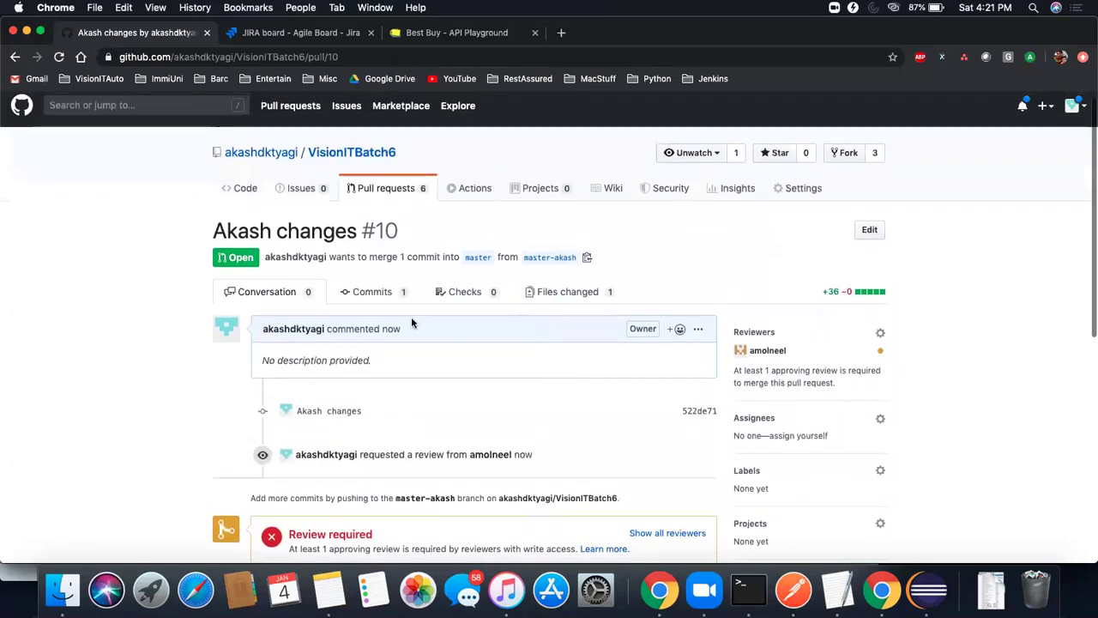
pyautogui.scroll(-3, 380, 300)
pyautogui.scroll(3, 380, 300)
pyautogui.scroll(-3, 381, 301)
pyautogui.scroll(-3, 379, 301)
pyautogui.scroll(4, 379, 301)
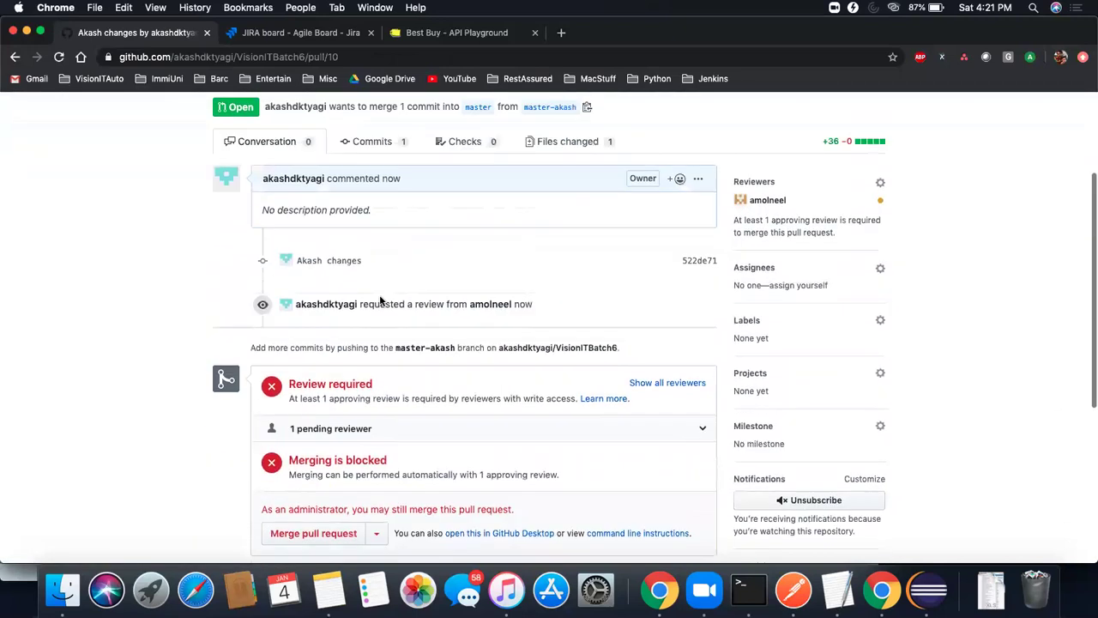
# Examine the pull request's changed file TC_GetProducts.java from its imports through the product test method
pyautogui.click(564, 248)
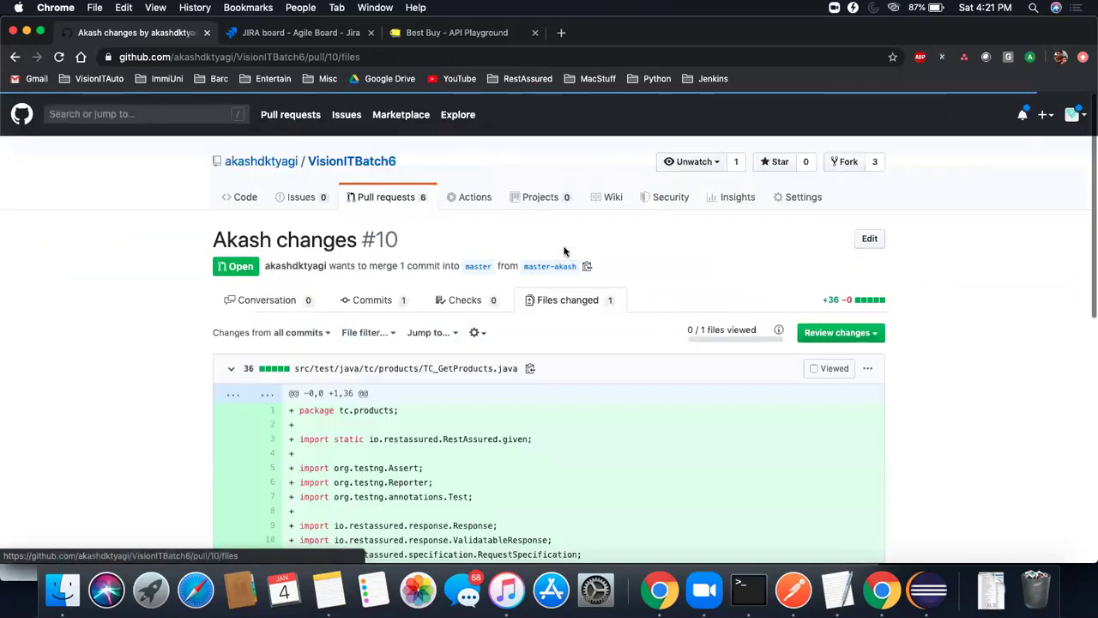
pyautogui.scroll(-4, 356, 365)
pyautogui.scroll(-8, 356, 365)
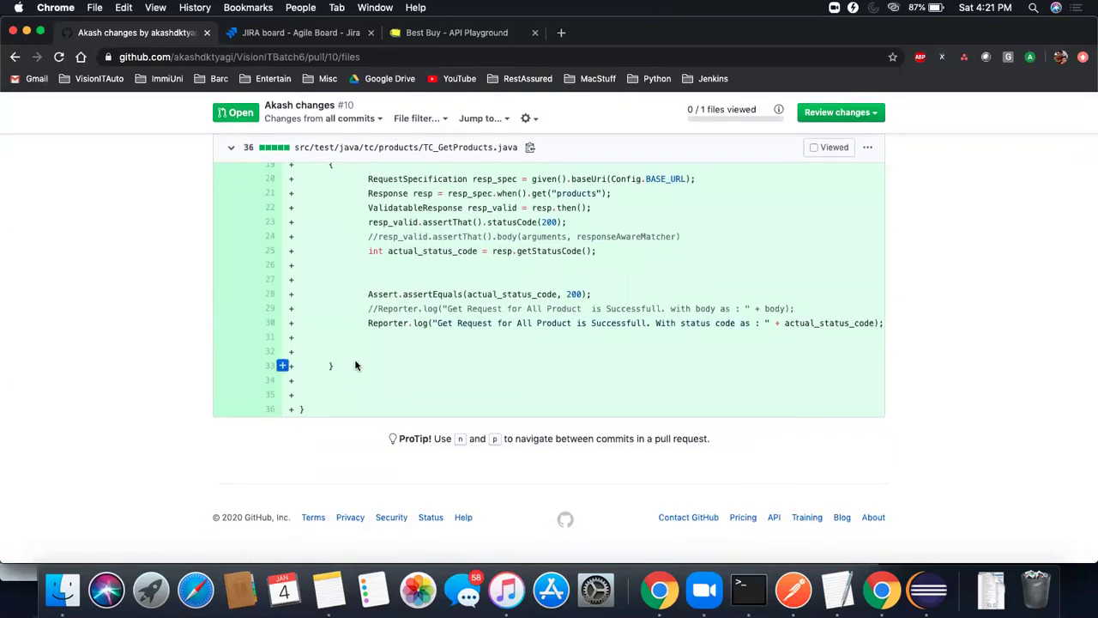
pyautogui.scroll(1, 356, 366)
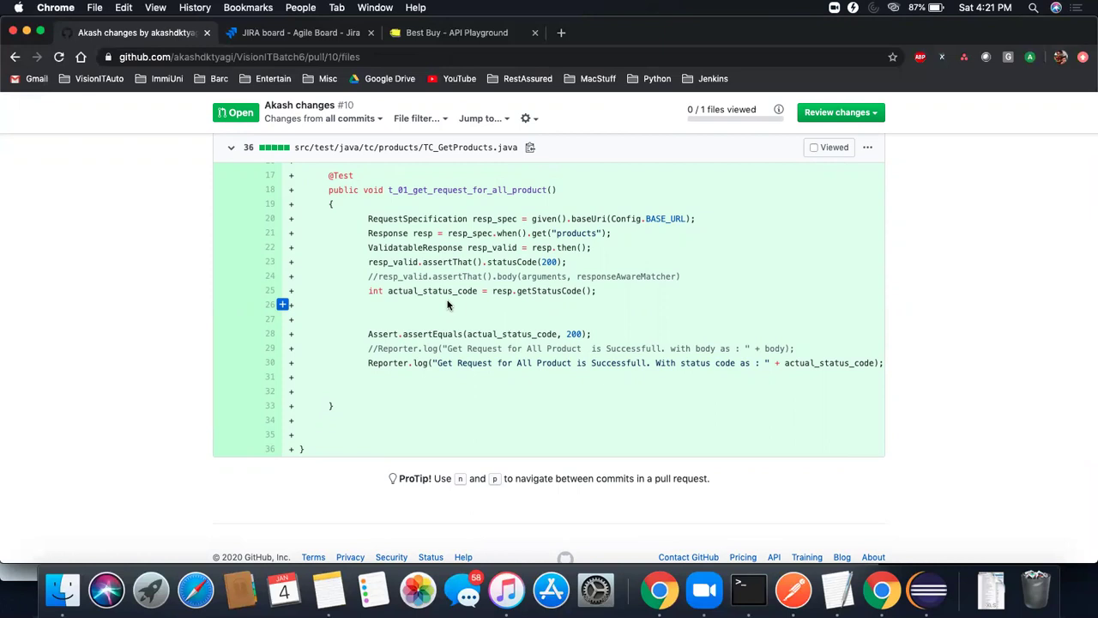
pyautogui.scroll(10, 447, 305)
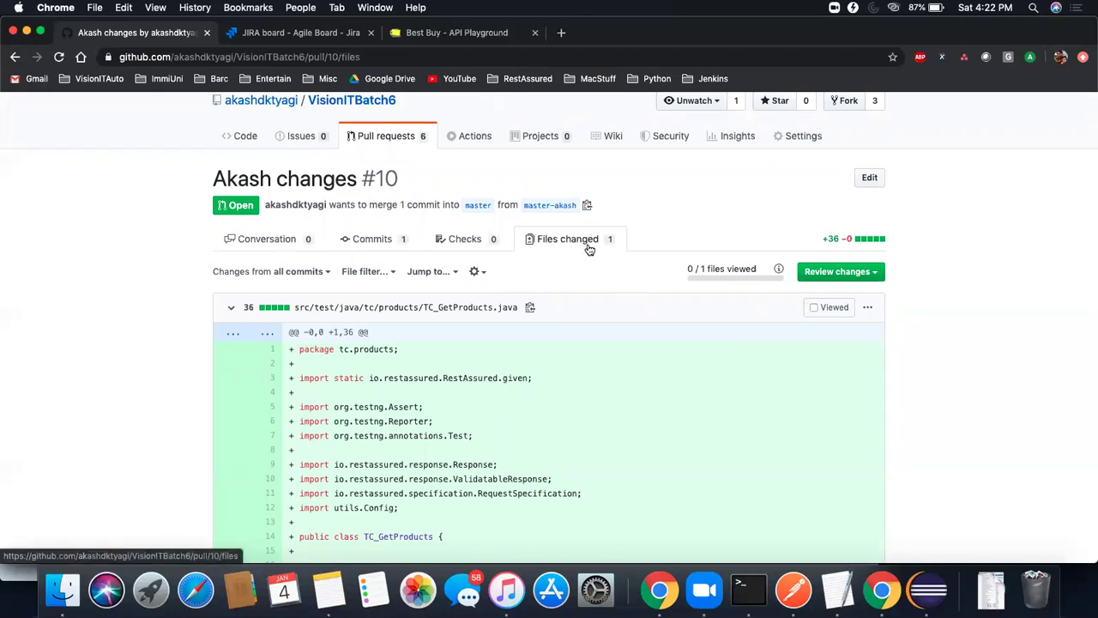
pyautogui.scroll(-2, 580, 250)
pyautogui.scroll(-5, 580, 249)
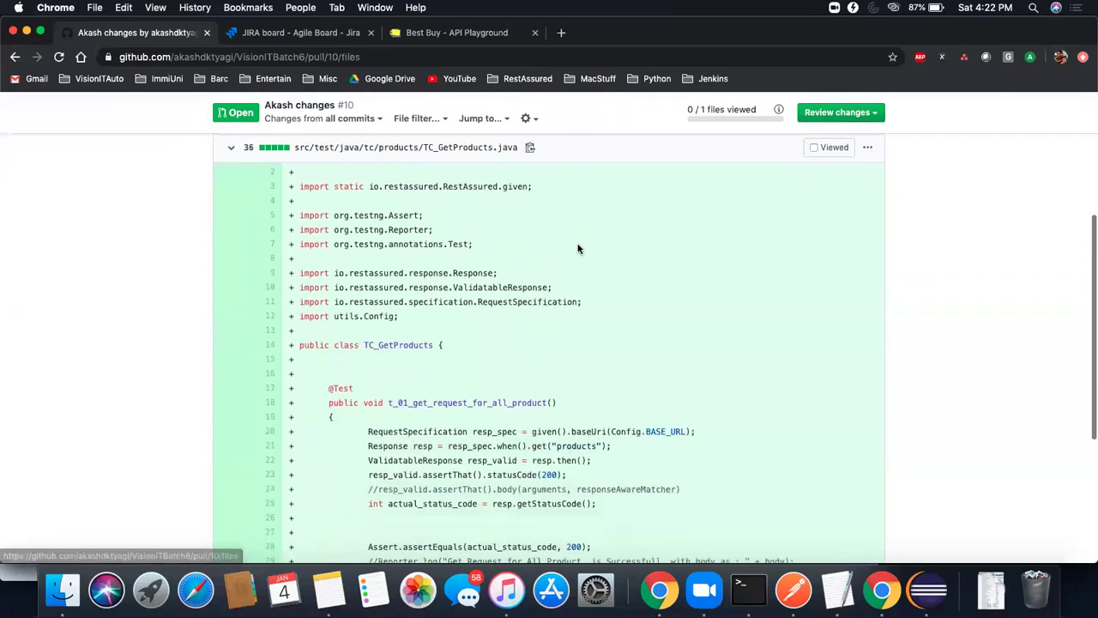
pyautogui.scroll(-1, 578, 246)
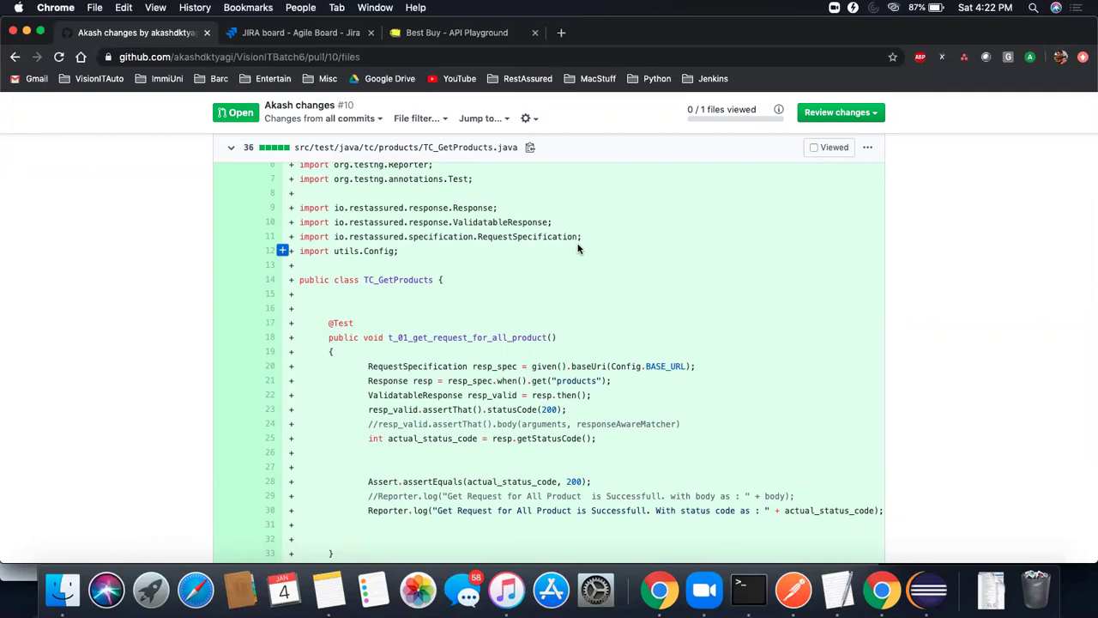
pyautogui.scroll(5, 580, 247)
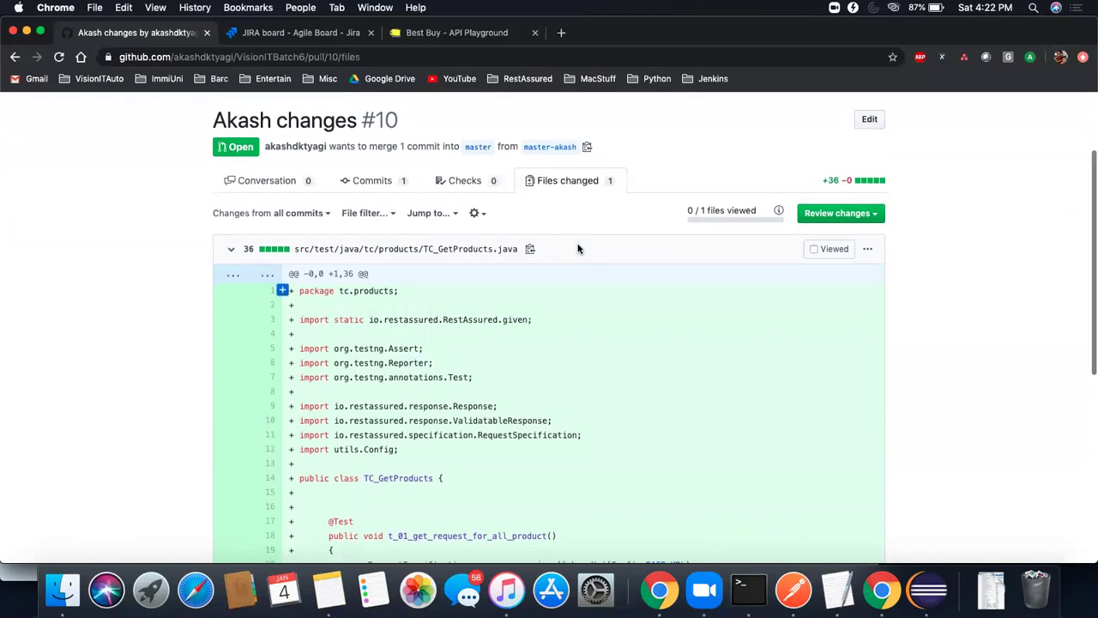
pyautogui.scroll(-5, 478, 258)
pyautogui.scroll(6, 478, 257)
pyautogui.scroll(-1, 478, 260)
pyautogui.scroll(-2, 478, 258)
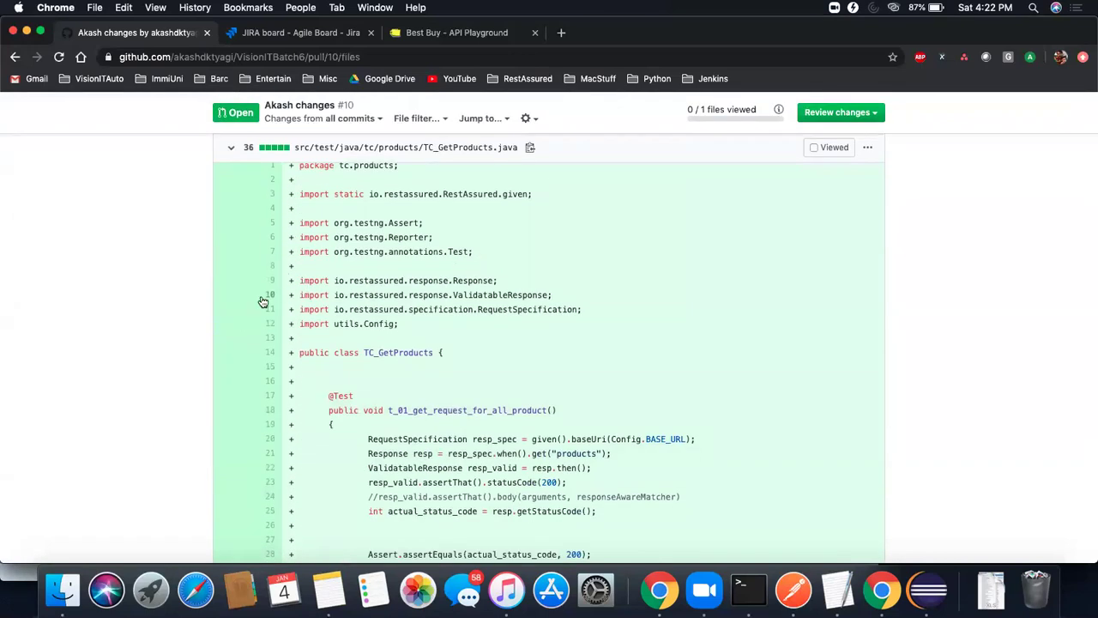
pyautogui.scroll(-2, 329, 378)
pyautogui.scroll(-2, 324, 381)
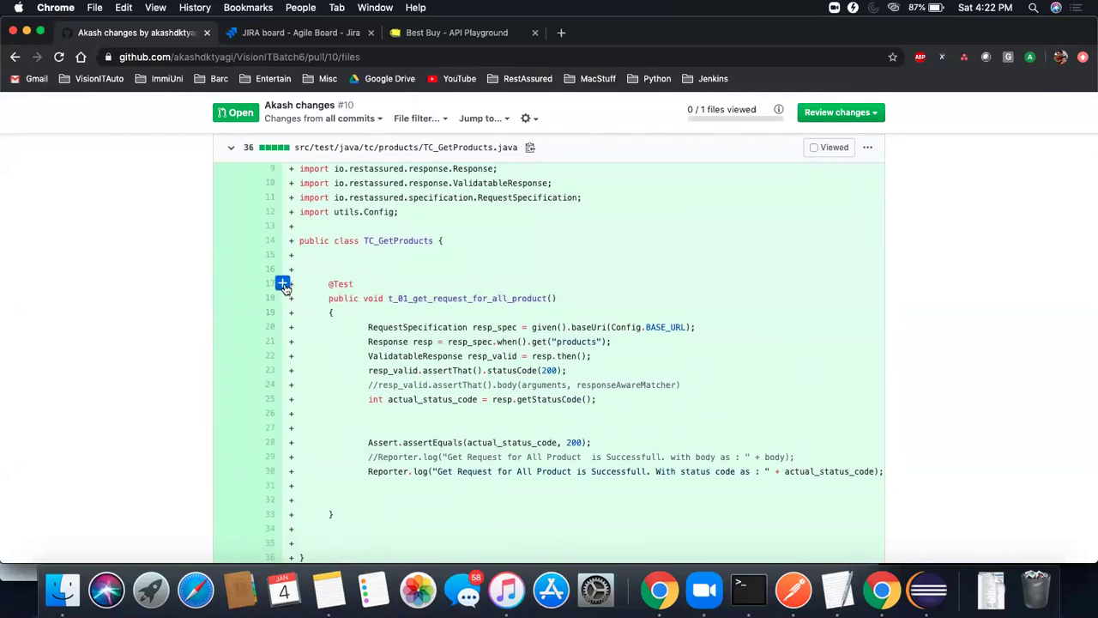
pyautogui.click(283, 284)
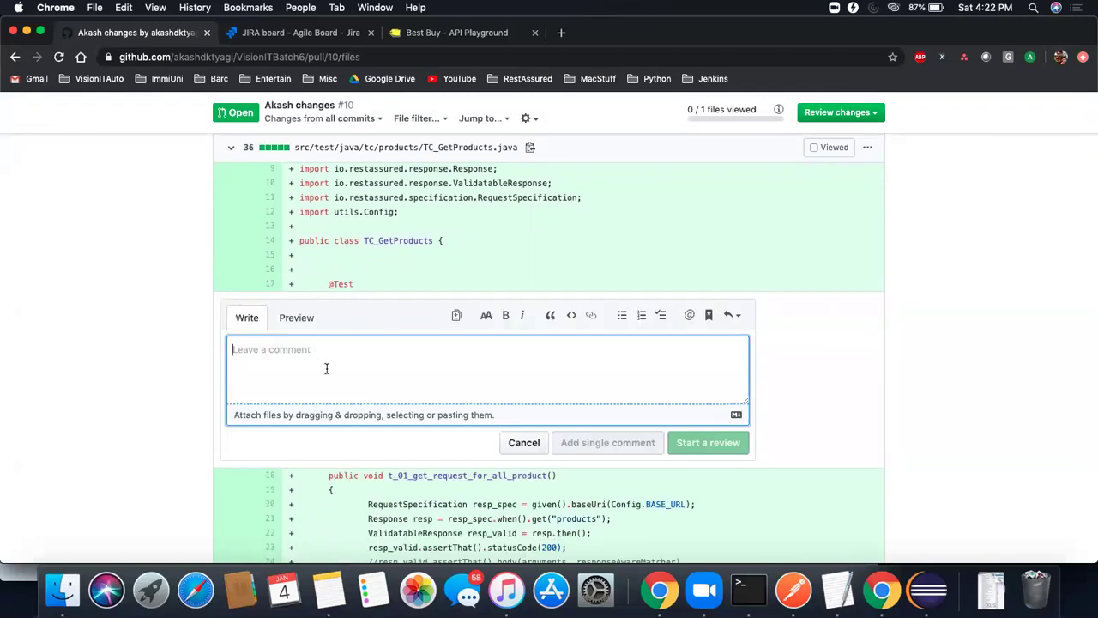
pyautogui.write('CAn ')
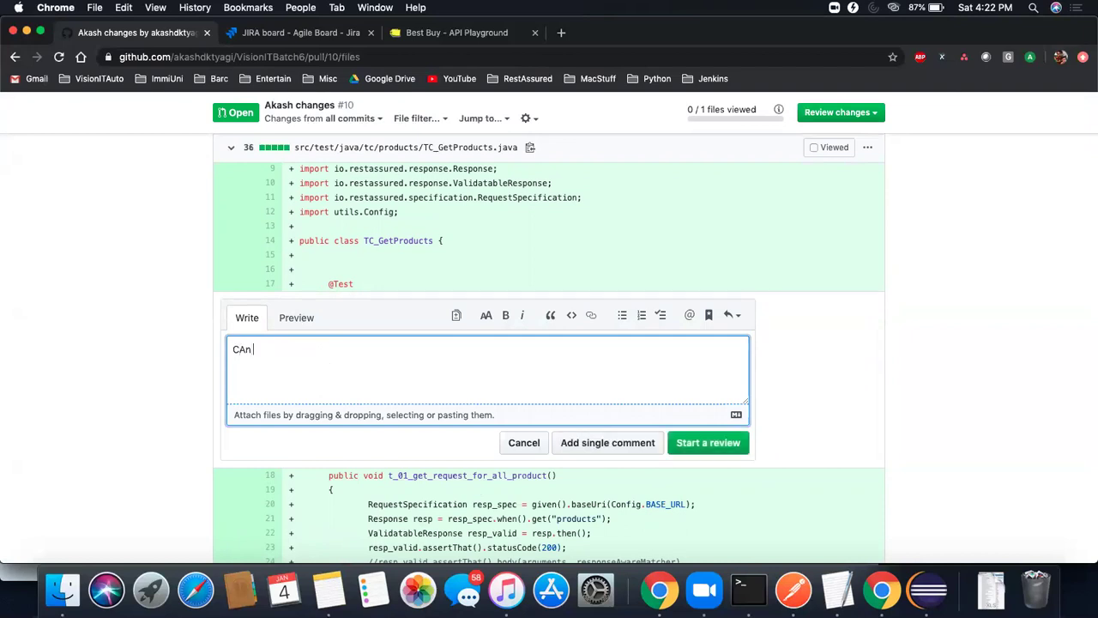
pyautogui.write('u ekaborat')
pyautogui.press('BackSpace')
pyautogui.press('BackSpace')
pyautogui.press('BackSpace')
pyautogui.press('BackSpace')
pyautogui.press('BackSpace')
pyautogui.press('BackSpace')
pyautogui.press('BackSpace')
pyautogui.press('BackSpace')
pyautogui.press('BackSpace')
pyautogui.press('BackSpace')
pyautogui.press('BackSpace')
pyautogui.press('BackSpace')
pyautogui.press('BackSpace')
pyautogui.press('BackSpace')
# Write the line comment "This is coding practice. please check." and start a review with it
pyautogui.write('This is coding practice')
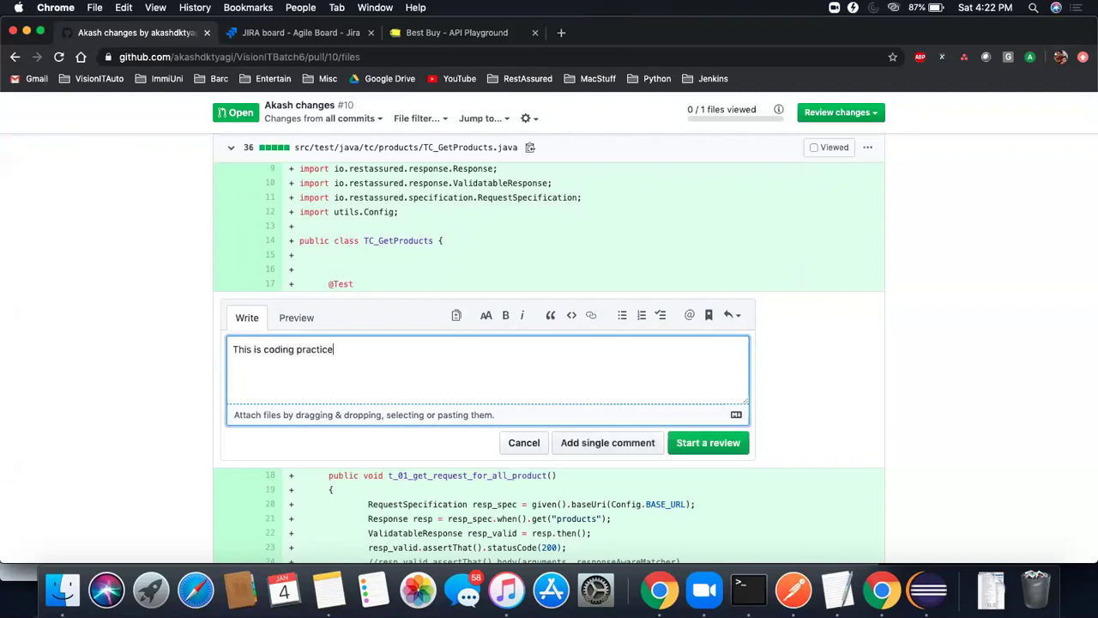
pyautogui.write('. please check .')
pyautogui.click(734, 450)
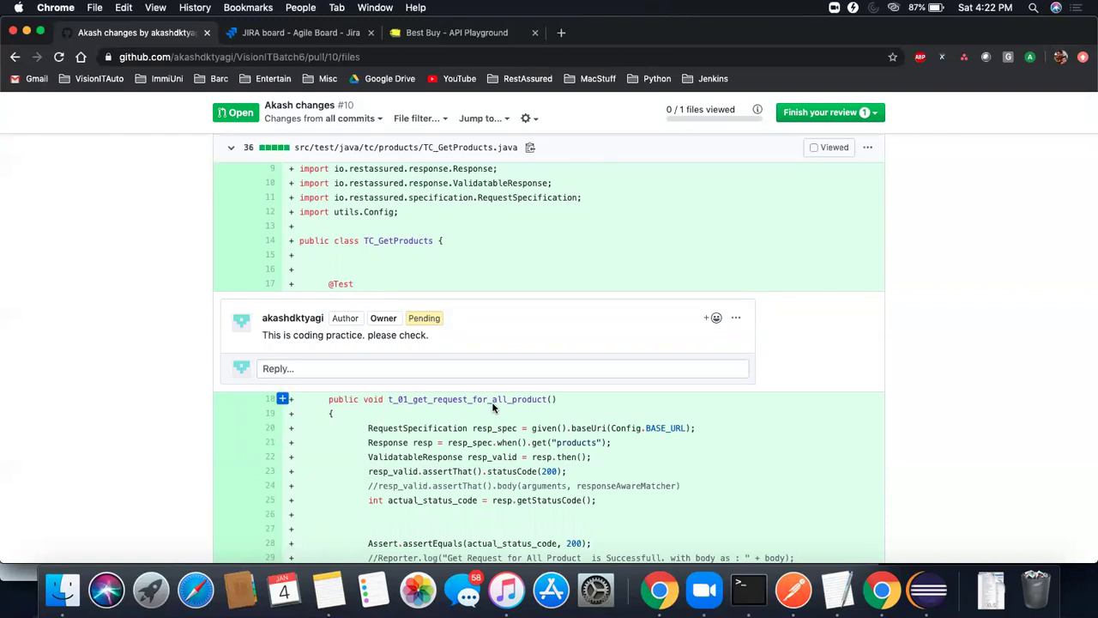
# Reply "I agree." to the pending comment on line 17 and add it to the review
pyautogui.scroll(5, 494, 405)
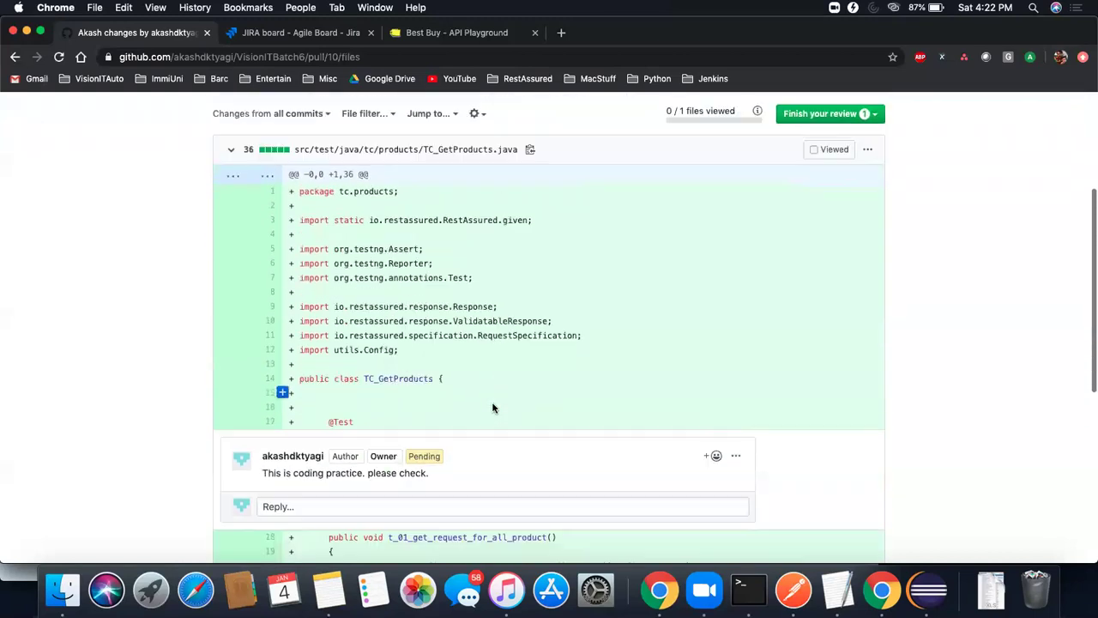
pyautogui.scroll(-3, 497, 404)
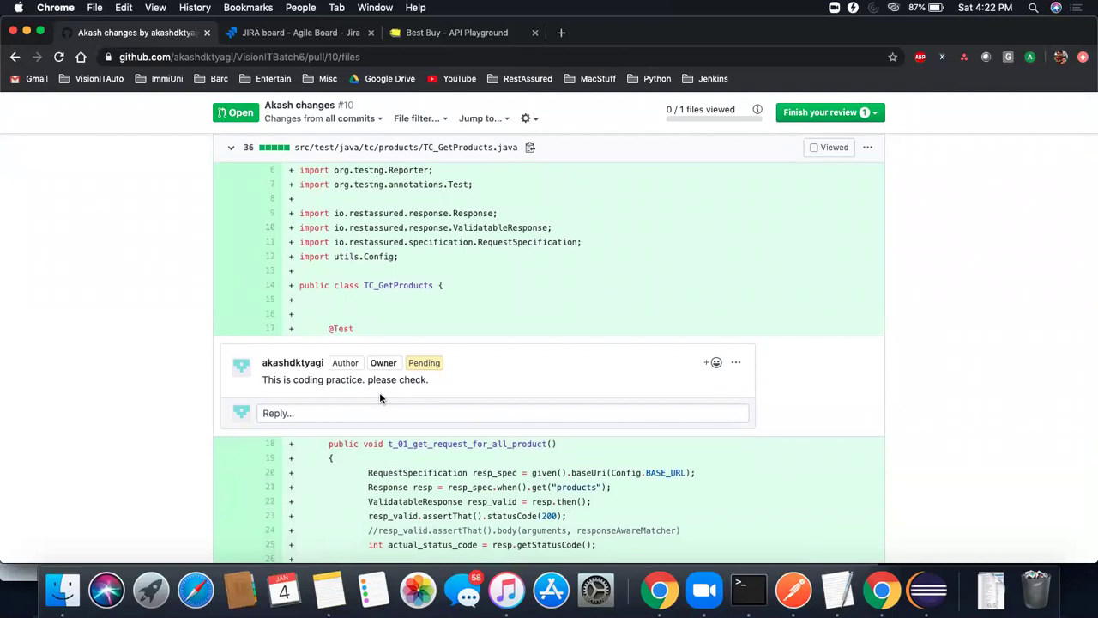
pyautogui.click(362, 413)
pyautogui.write('I agr')
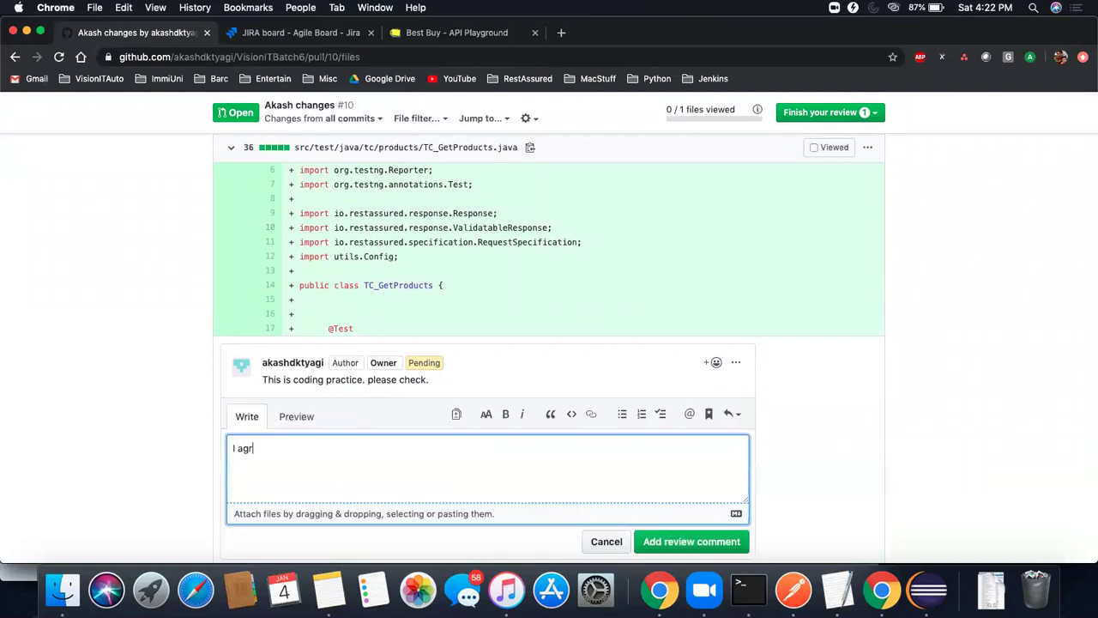
pyautogui.write('ee.')
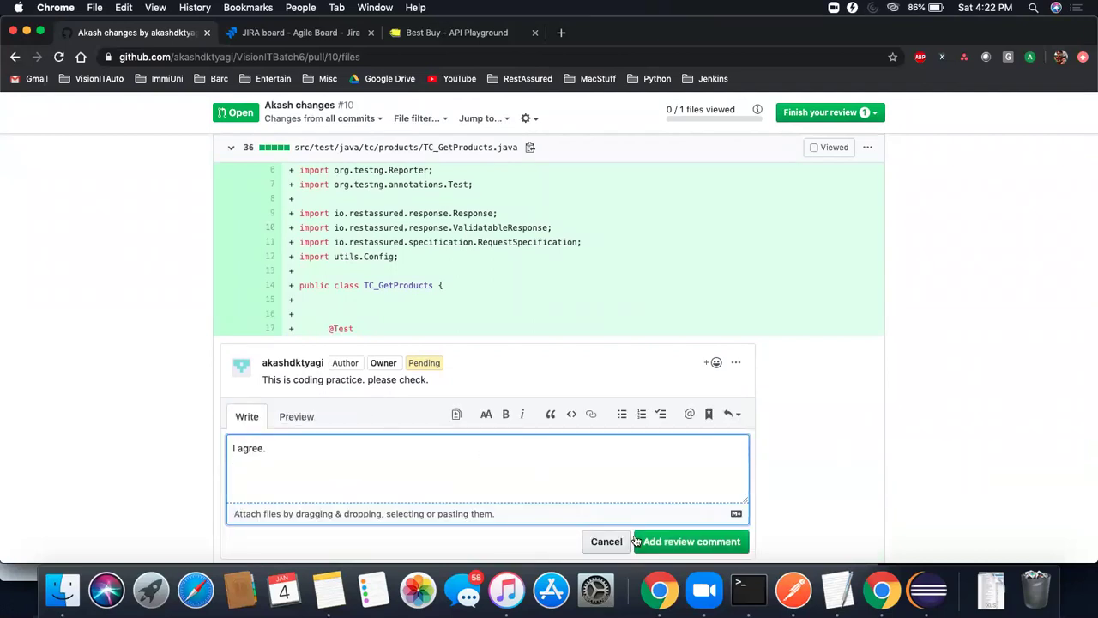
pyautogui.click(668, 546)
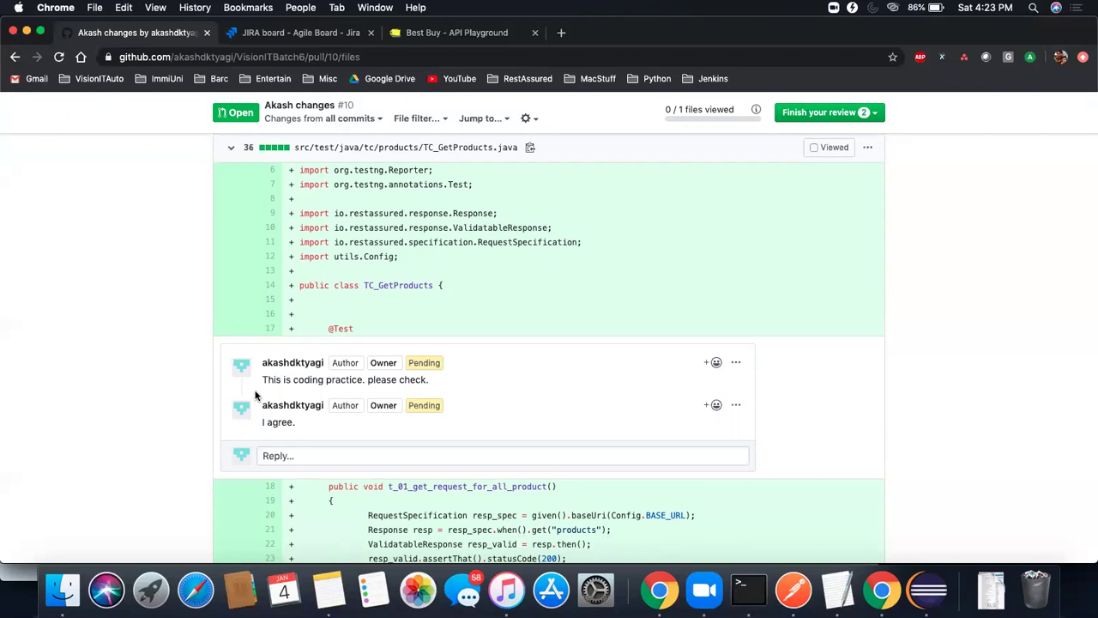
pyautogui.scroll(-3, 255, 395)
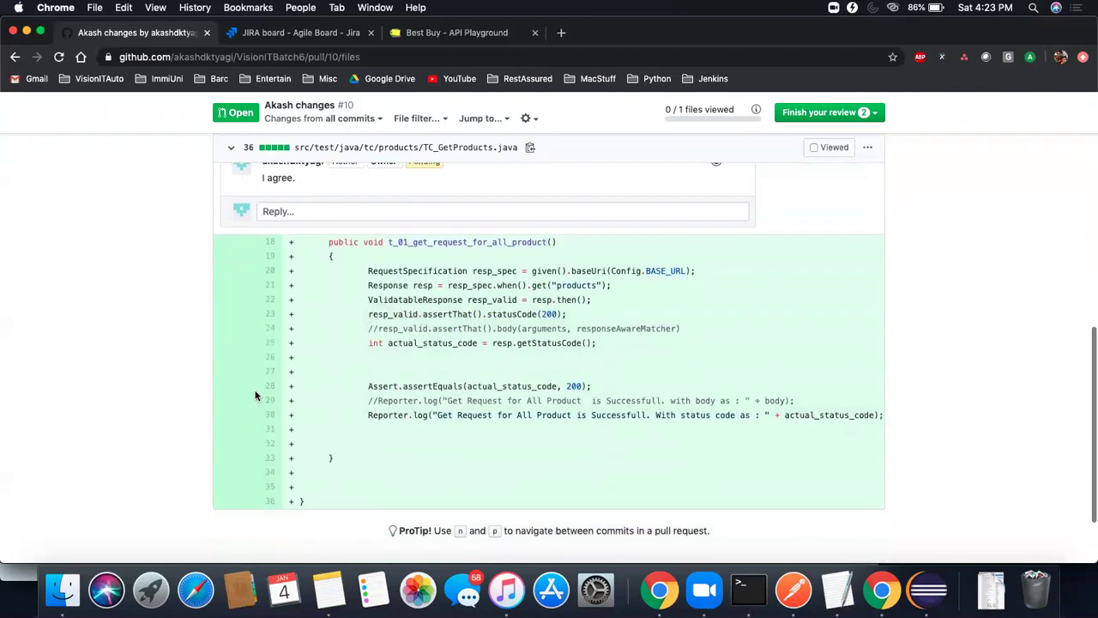
# Finish the pull request review with the summary comment "sdff" as general feedback and submit it
pyautogui.scroll(7, 255, 392)
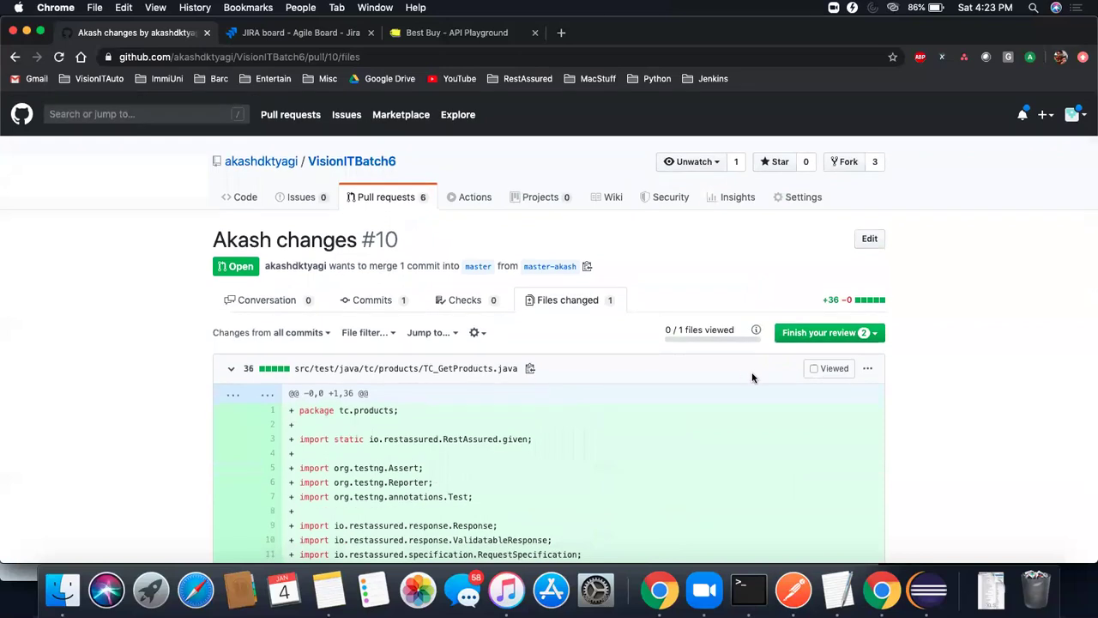
pyautogui.click(820, 333)
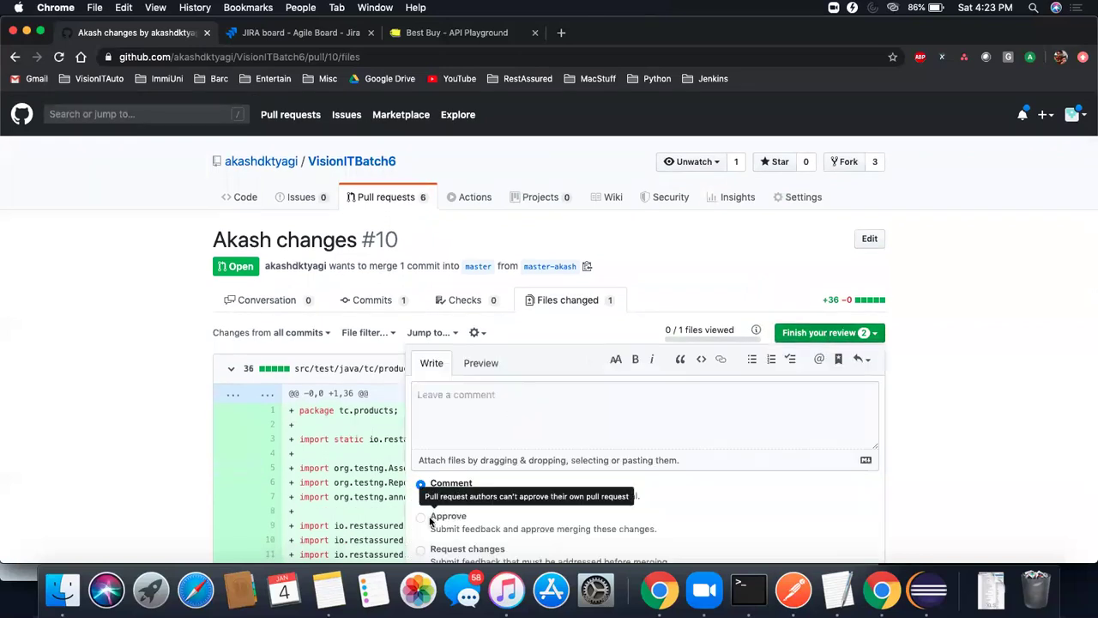
pyautogui.click(488, 417)
pyautogui.write('sdff')
pyautogui.scroll(-3, 424, 388)
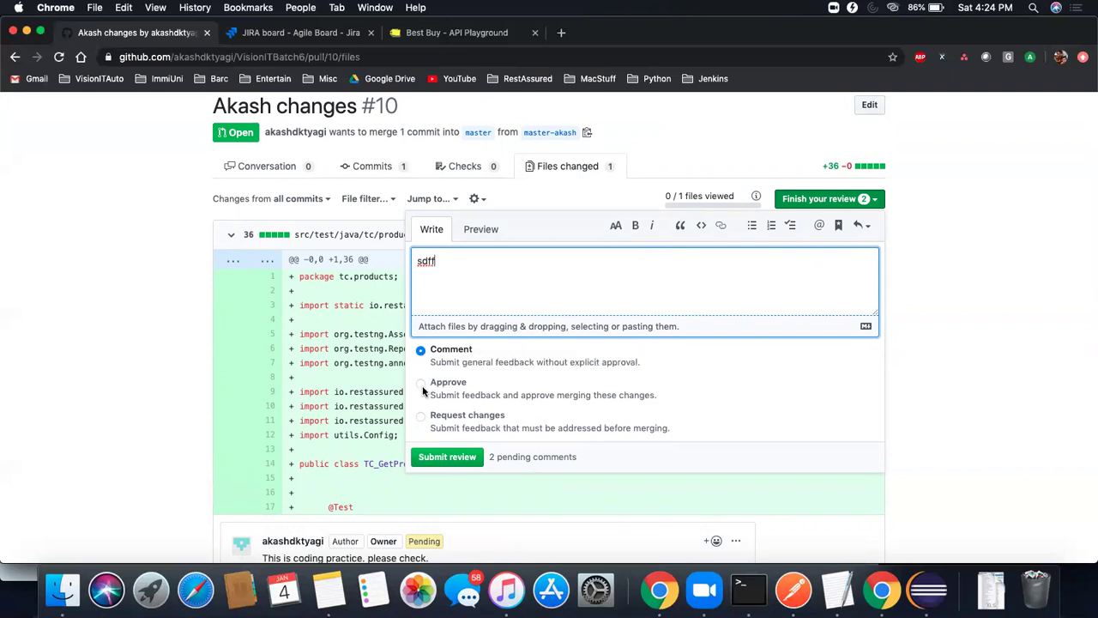
pyautogui.click(441, 450)
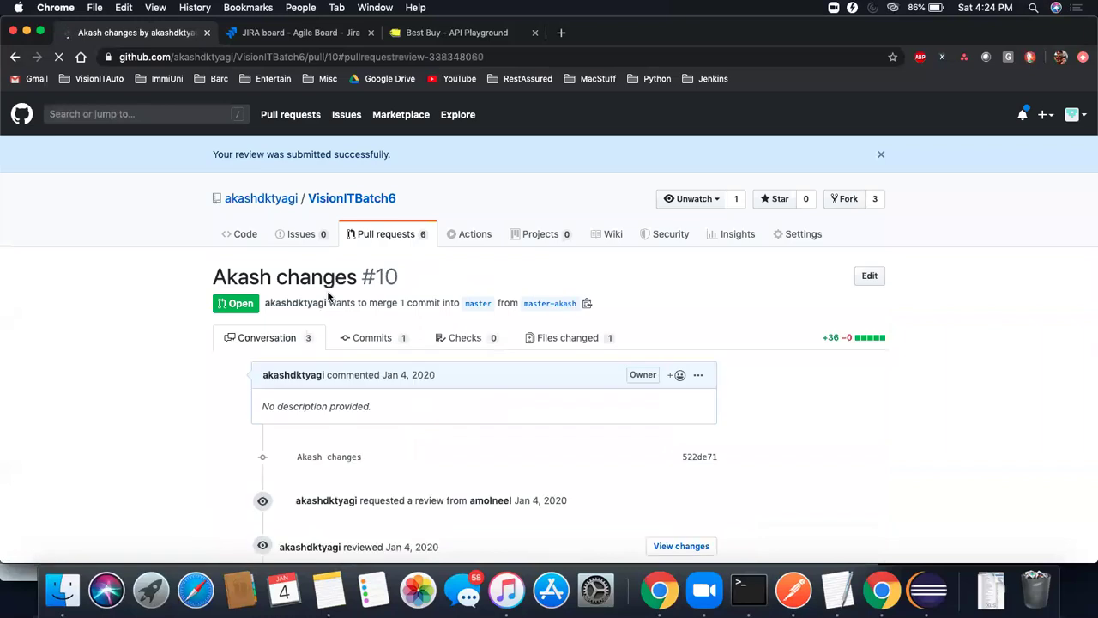
# Merge pull request #10 into master using administrator privileges to bypass the required review
pyautogui.scroll(-3, 328, 296)
pyautogui.scroll(-15, 436, 295)
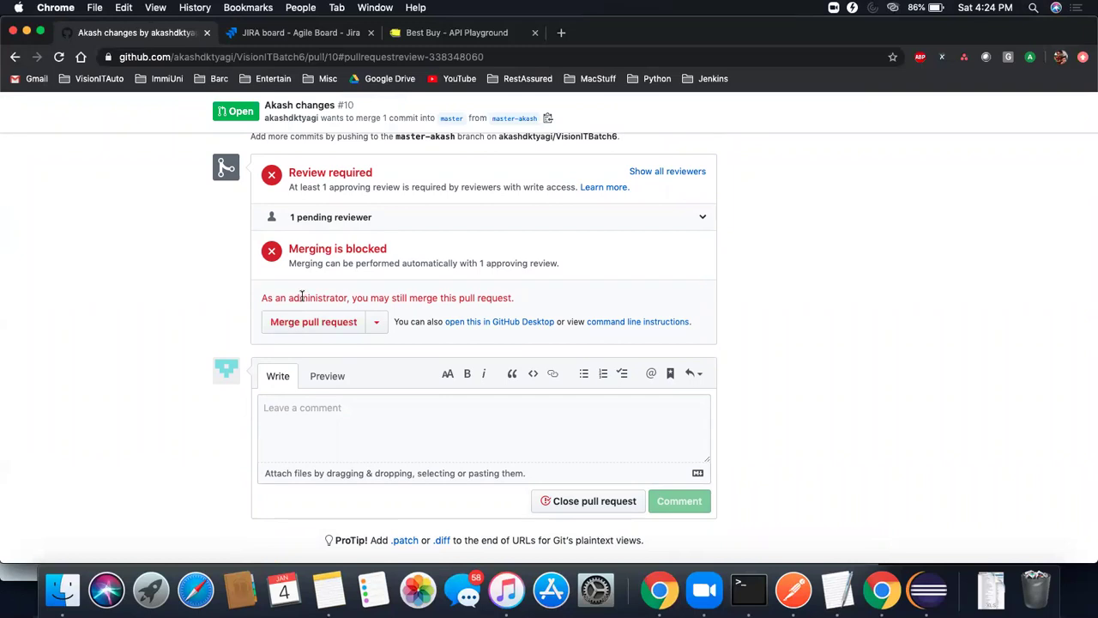
pyautogui.click(305, 324)
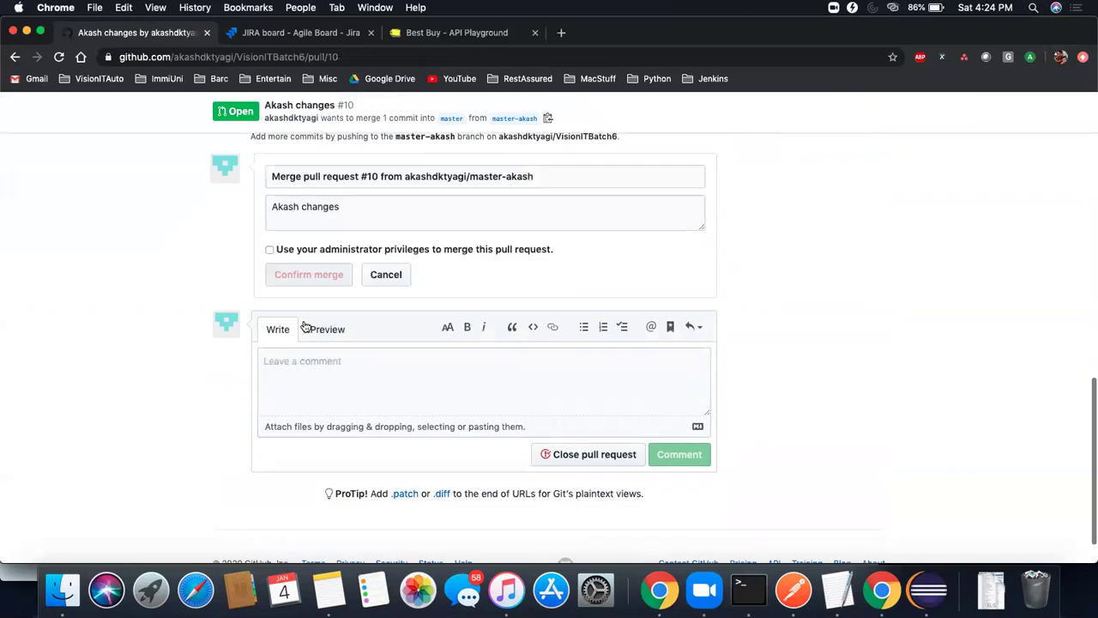
pyautogui.click(269, 249)
pyautogui.click(287, 280)
pyautogui.scroll(10, 473, 312)
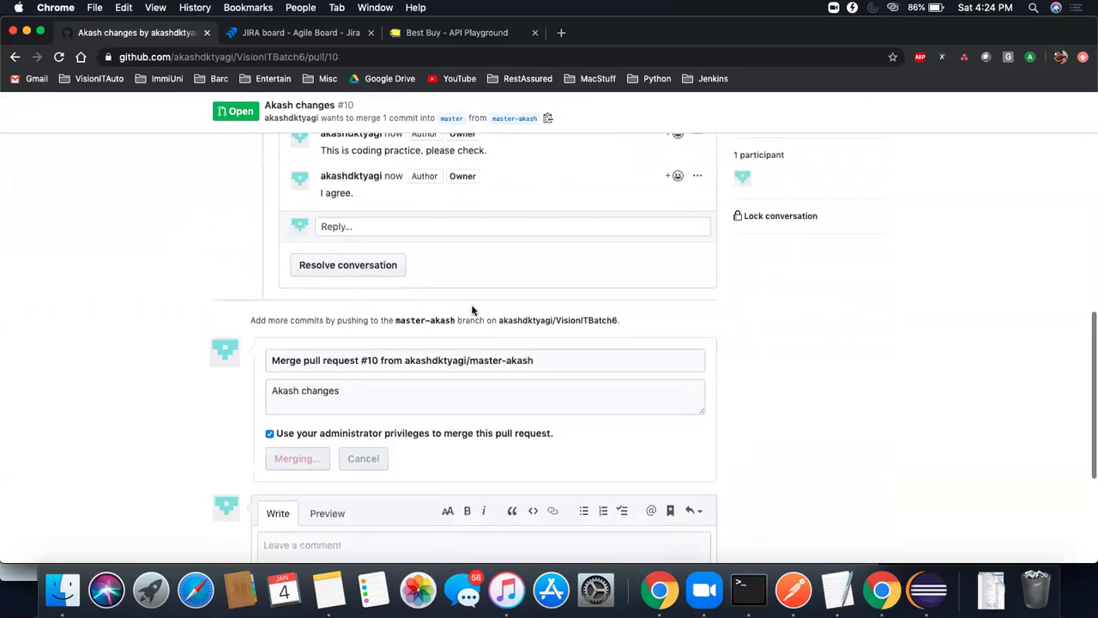
pyautogui.scroll(3, 473, 312)
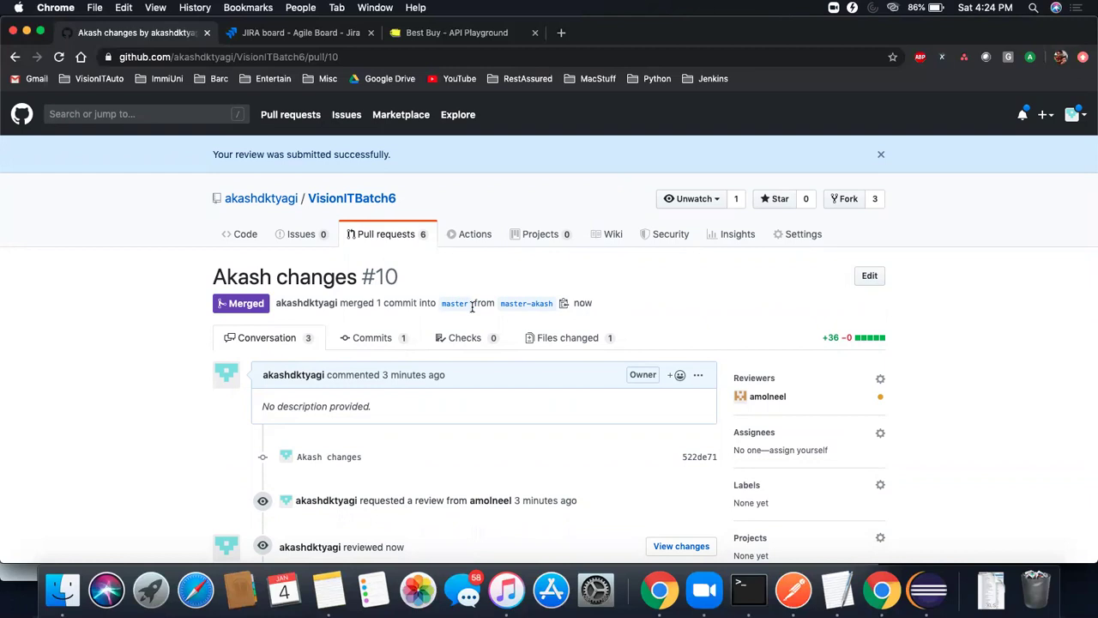
# Create a branch named develop from master in the VisionITBatch6 repository
pyautogui.click(244, 234)
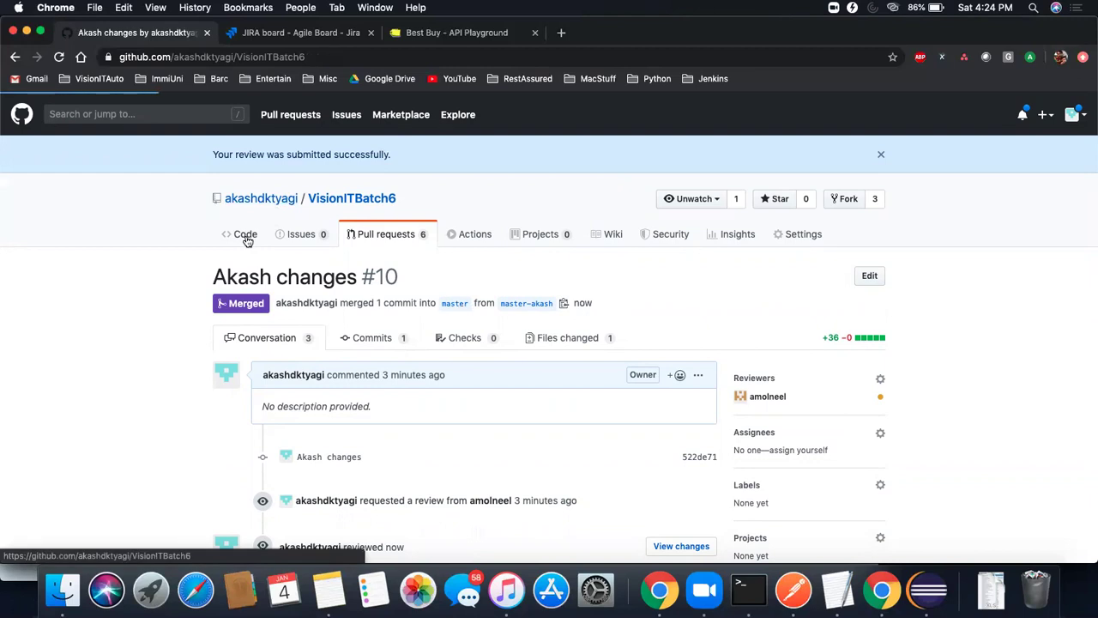
pyautogui.click(429, 236)
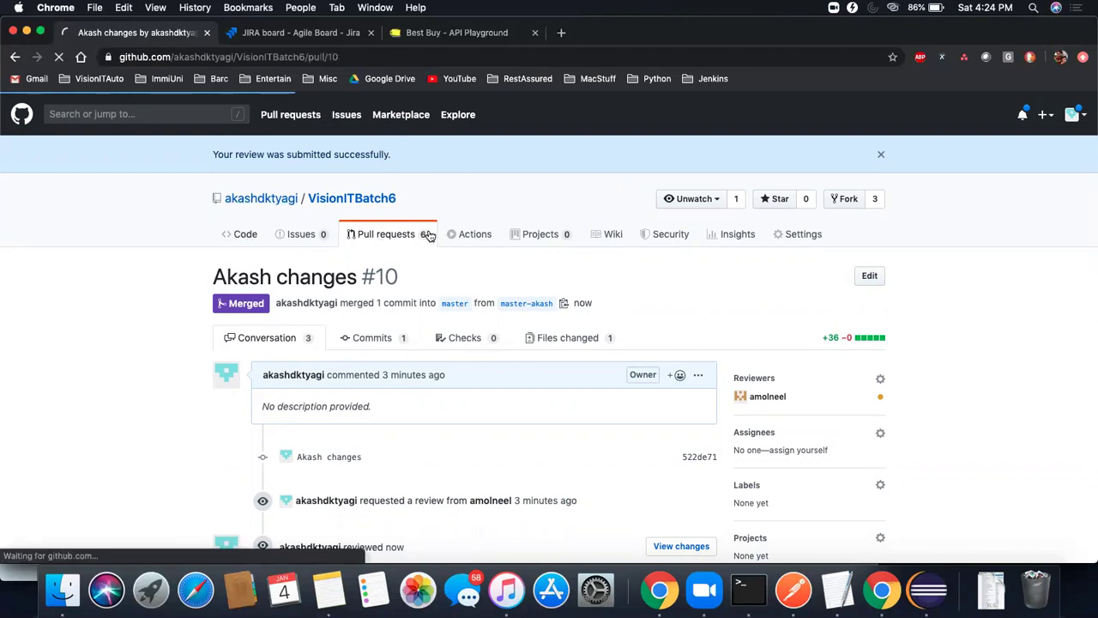
pyautogui.scroll(-2, 430, 236)
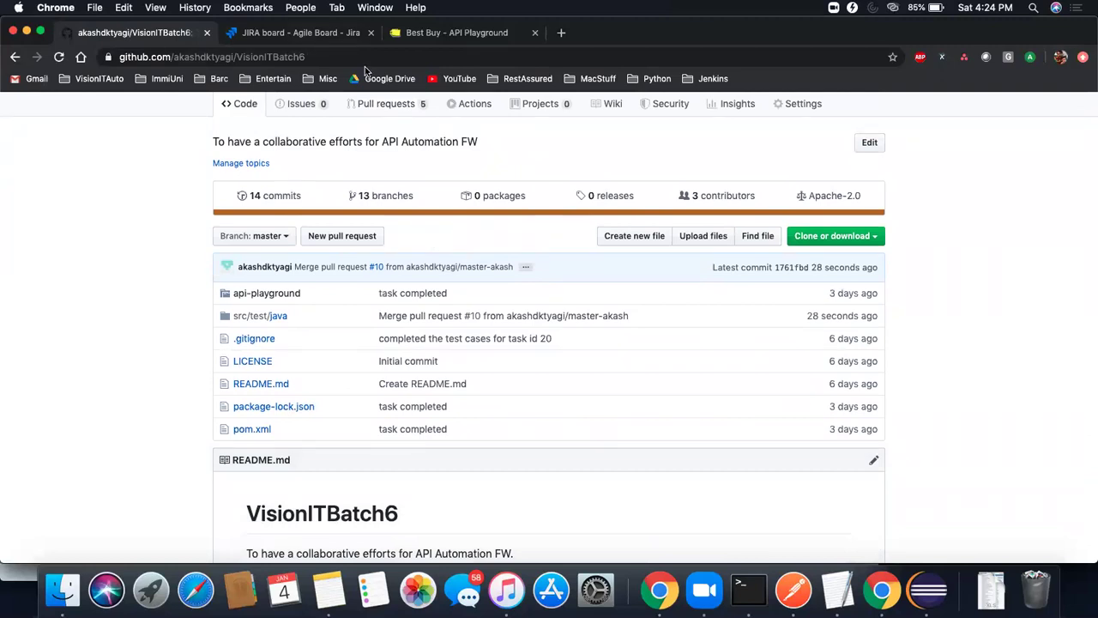
pyautogui.click(267, 238)
pyautogui.write('de')
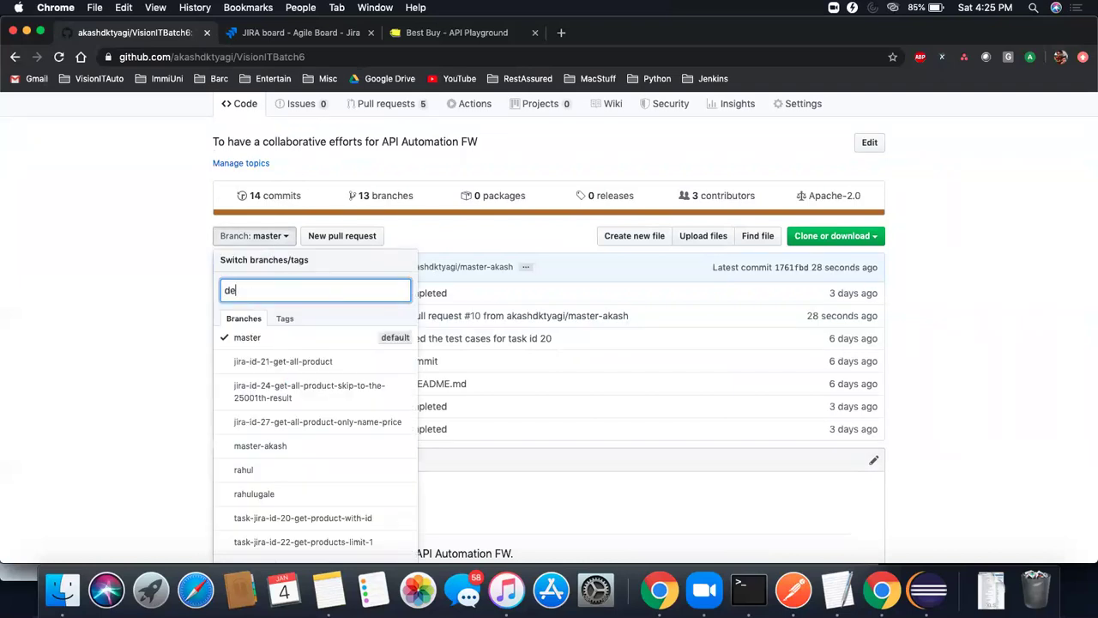
pyautogui.write('velop')
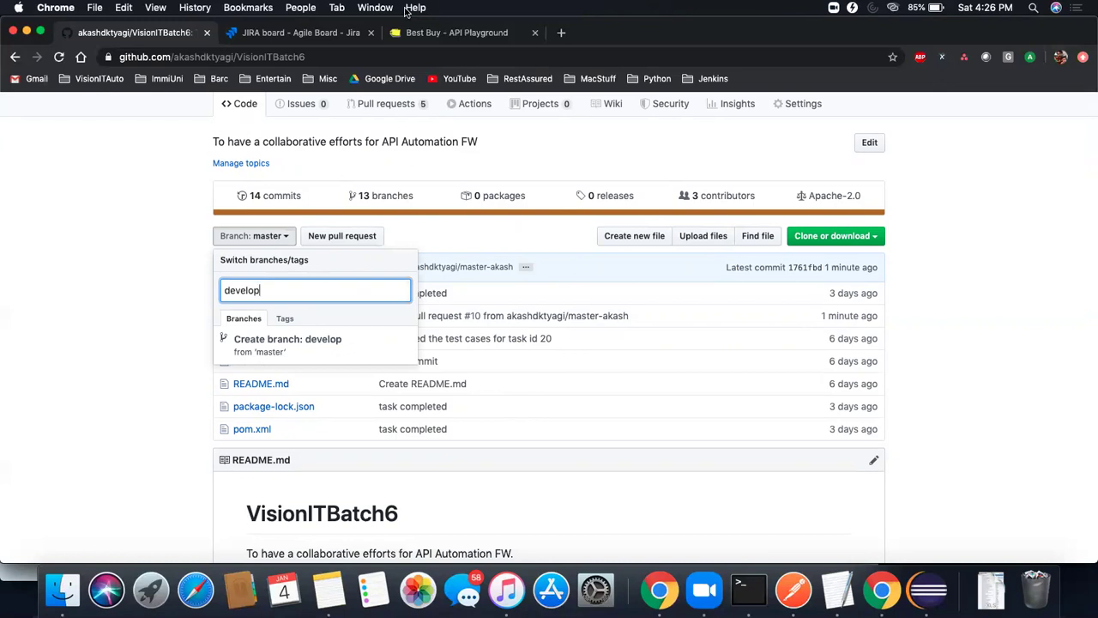
pyautogui.click(297, 36)
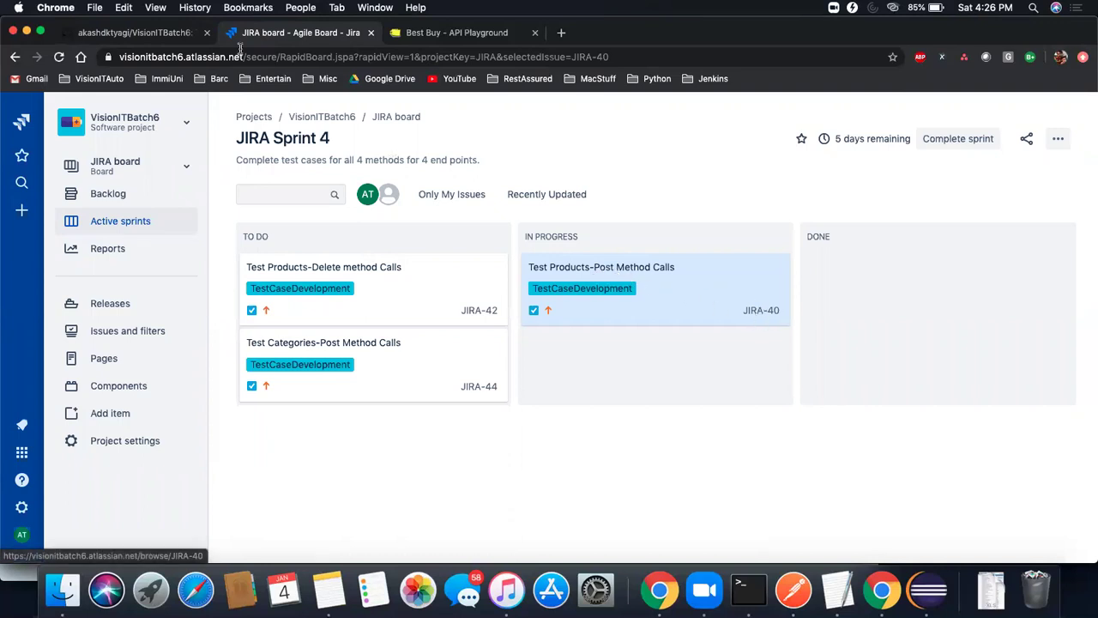
pyautogui.click(120, 35)
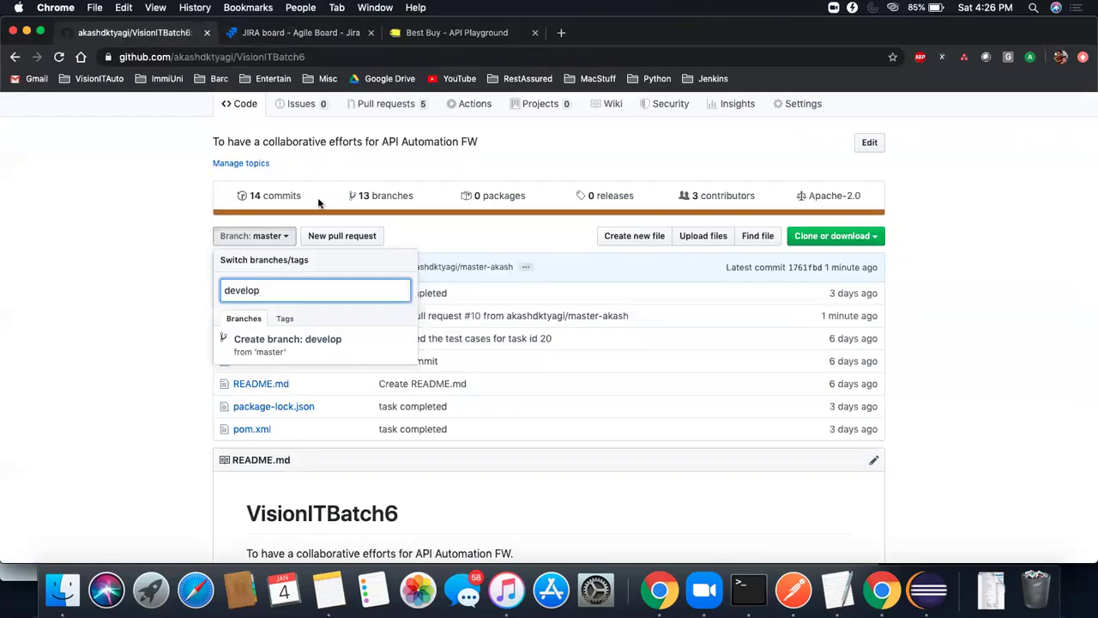
pyautogui.click(287, 343)
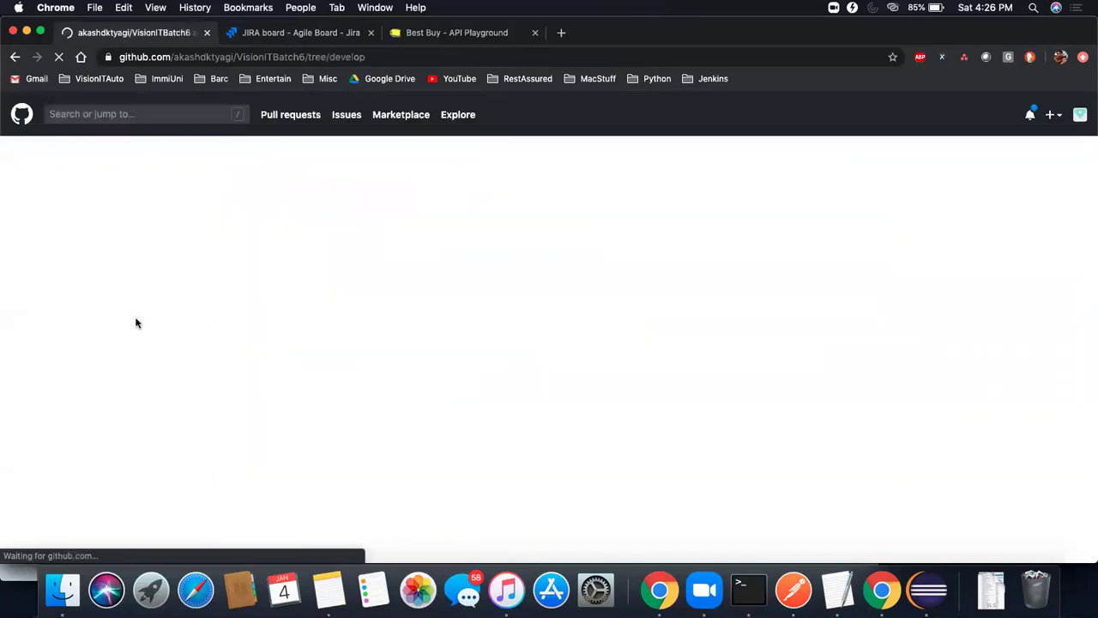
pyautogui.scroll(-3, 364, 294)
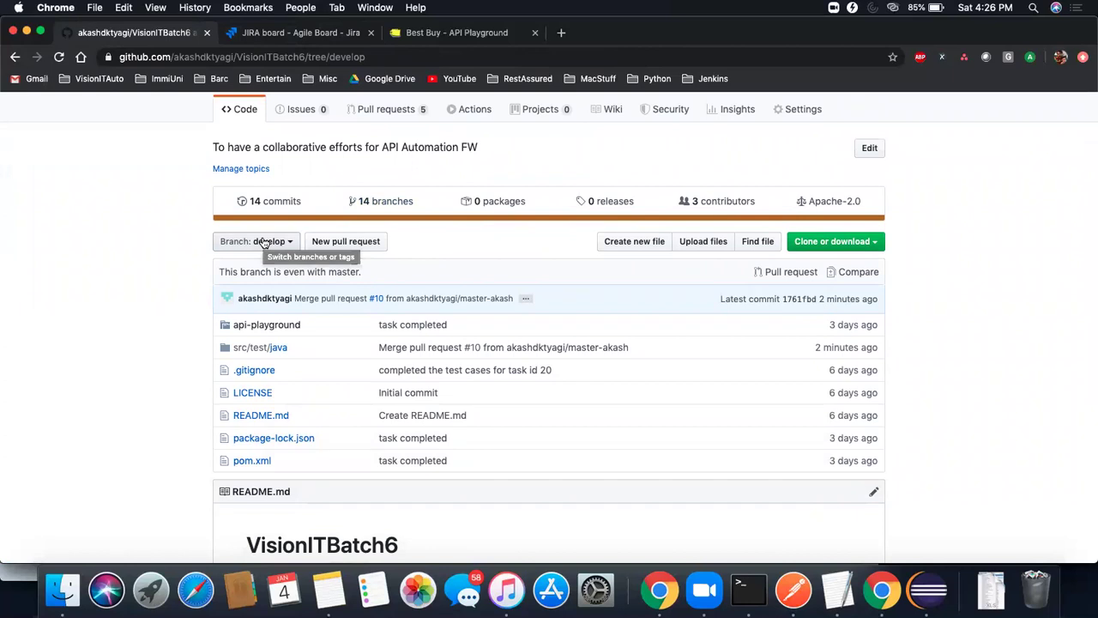
# Check the in-progress task's key and title on the Jira sprint board for naming a new branch from develop
pyautogui.hotkey('ctrl', 'Tab')
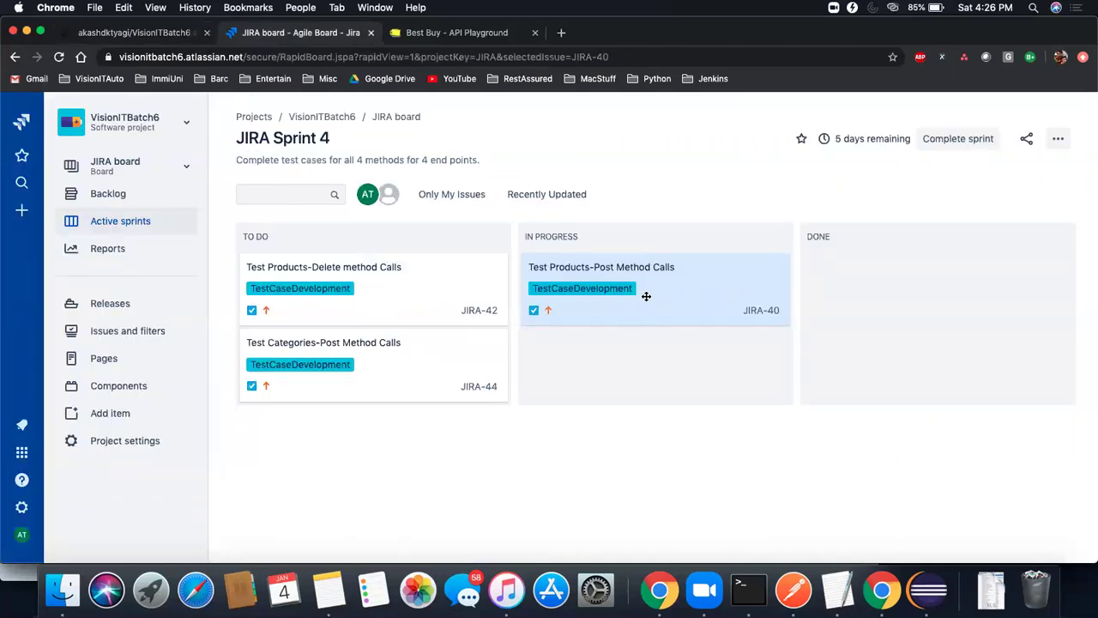
pyautogui.click(153, 36)
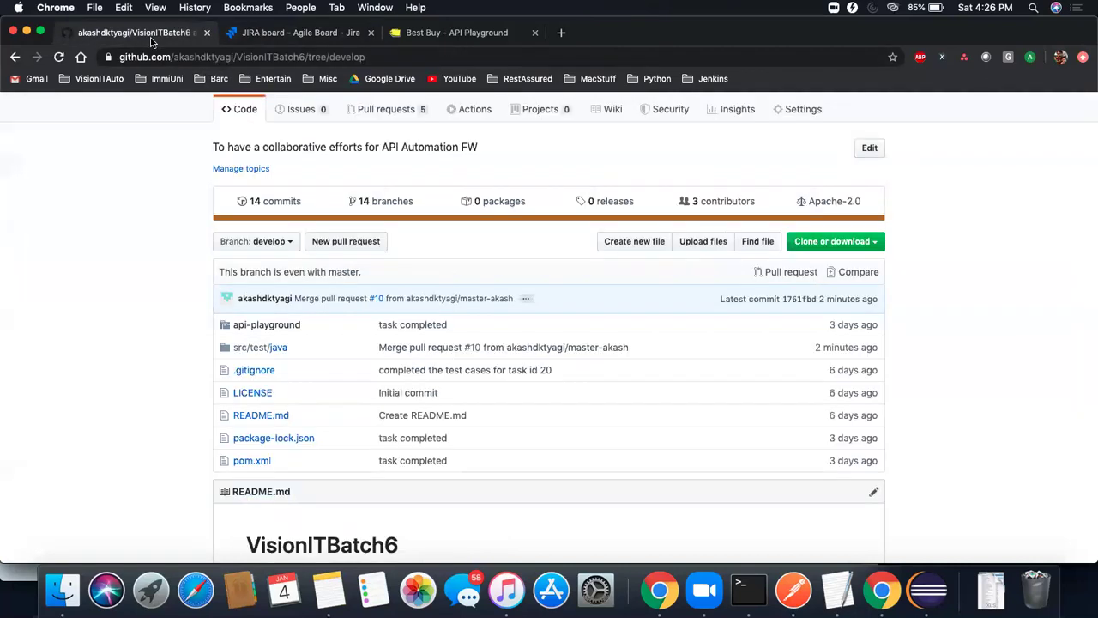
pyautogui.click(281, 250)
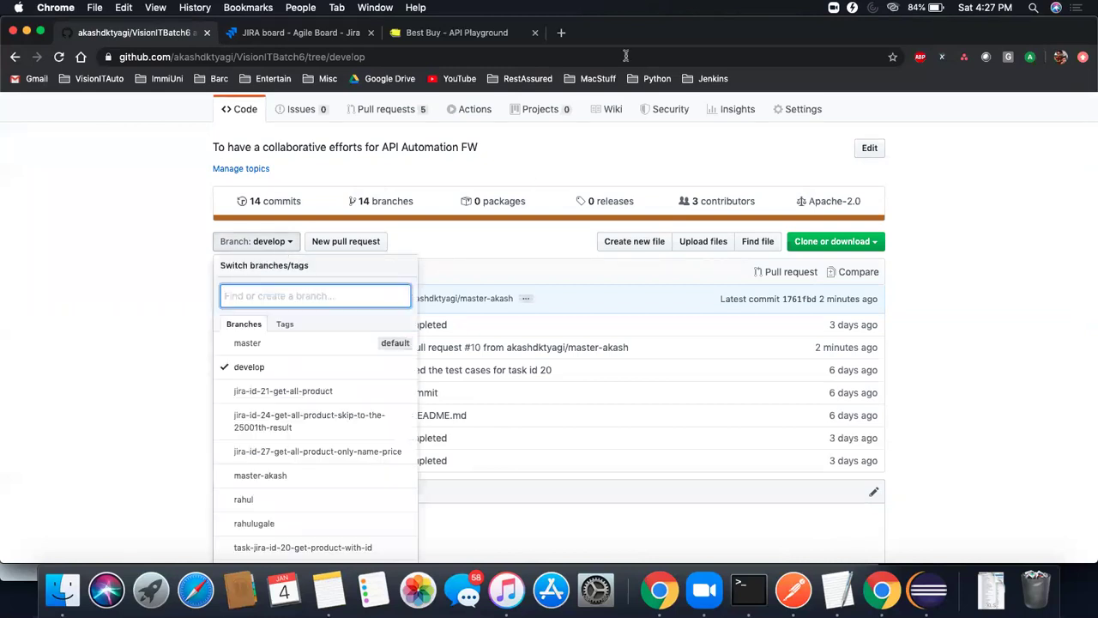
pyautogui.click(430, 37)
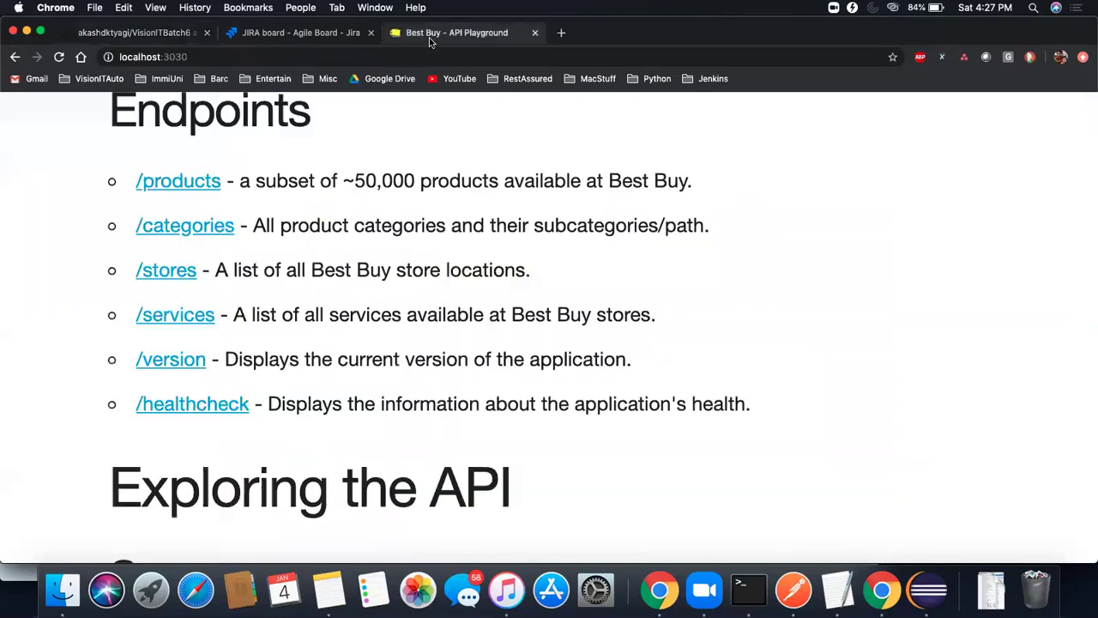
pyautogui.click(282, 35)
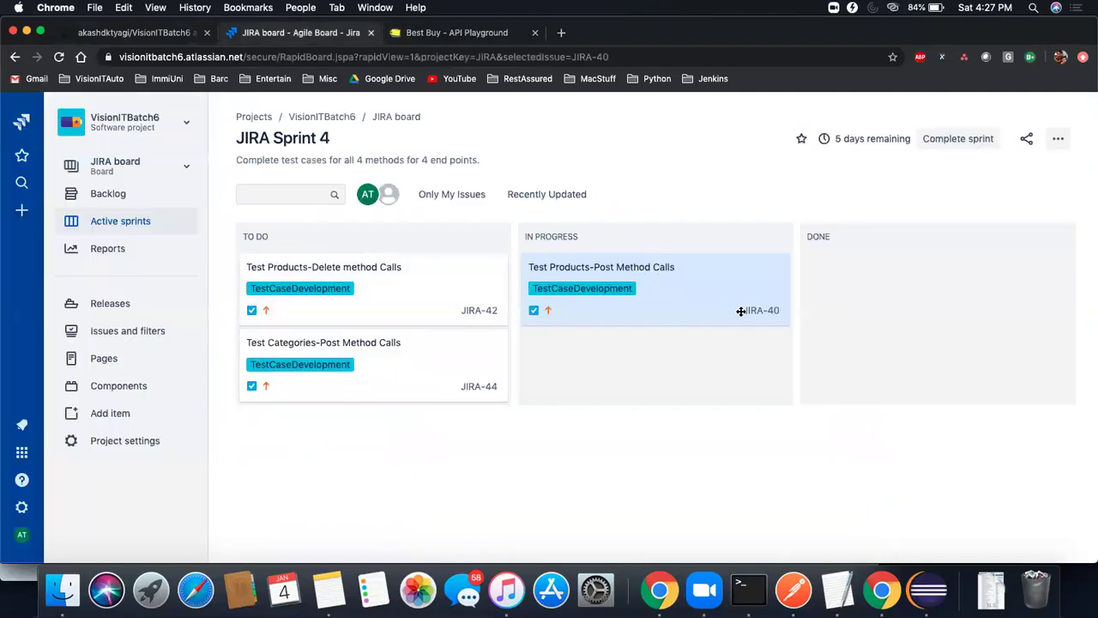
pyautogui.click(167, 32)
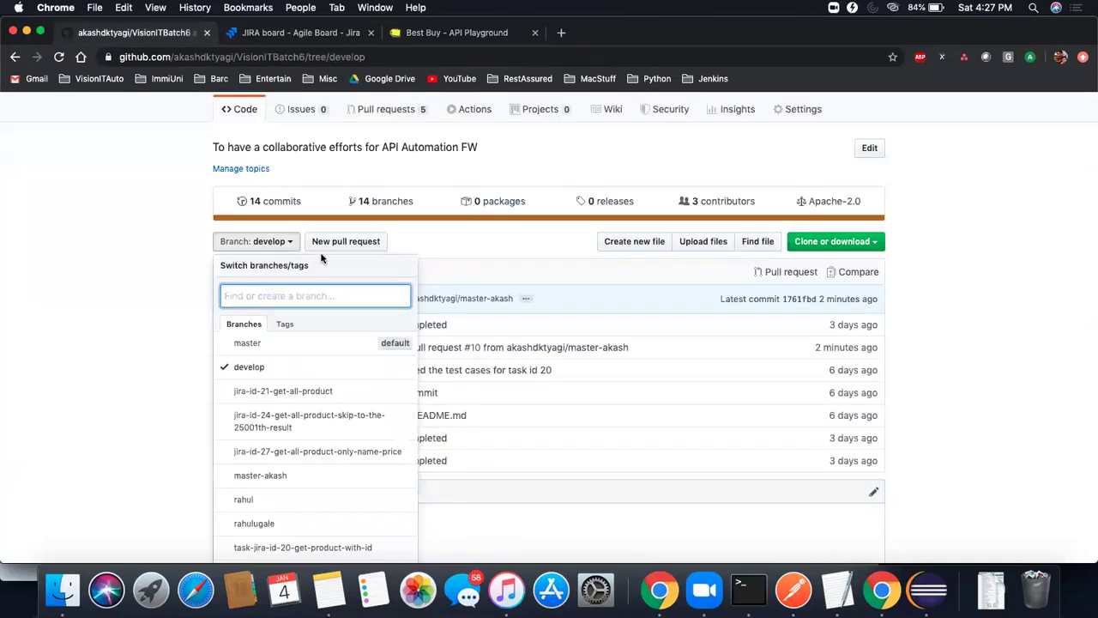
# Enter jira-40-post-methods-tc as the name for a new branch based on develop and copy that name
pyautogui.write('jira 4')
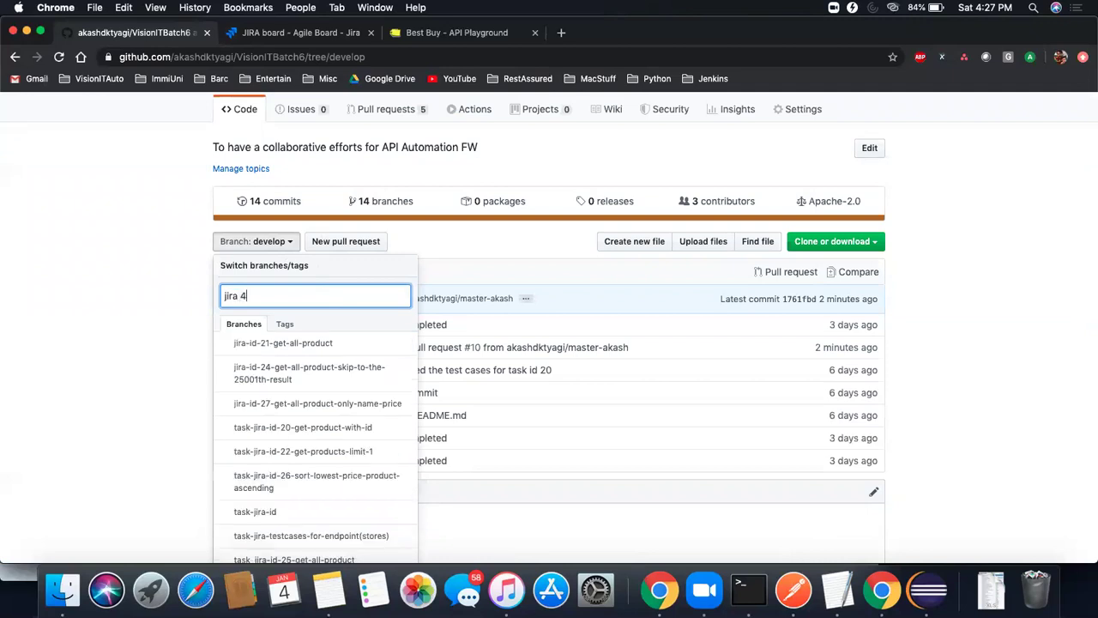
pyautogui.press('BackSpace')
pyautogui.press('BackSpace')
pyautogui.write('-40')
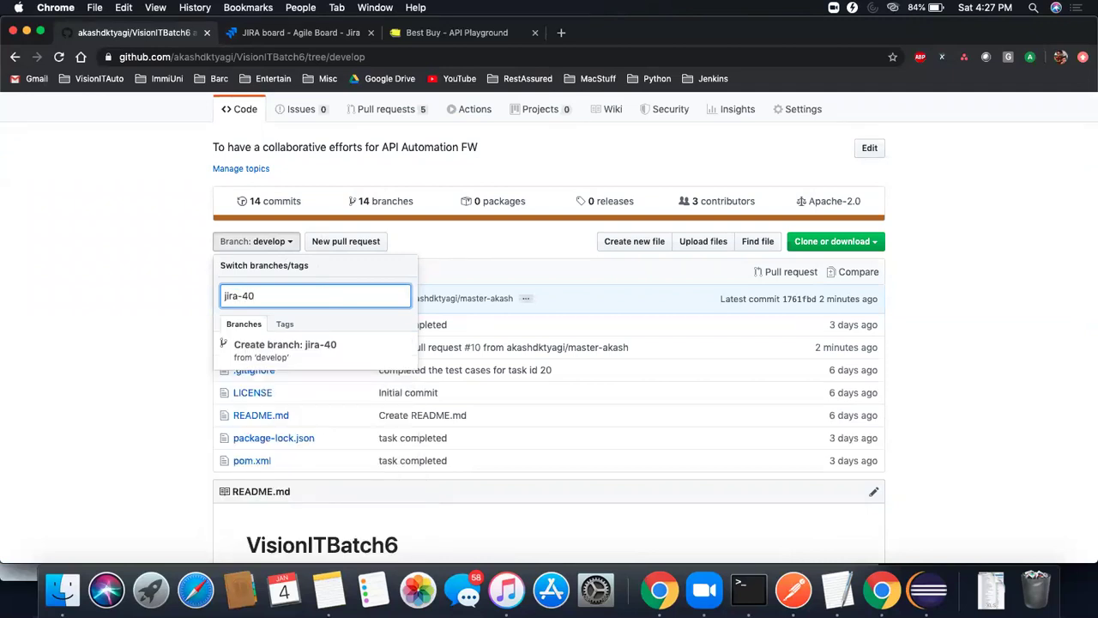
pyautogui.write('-post-methods')
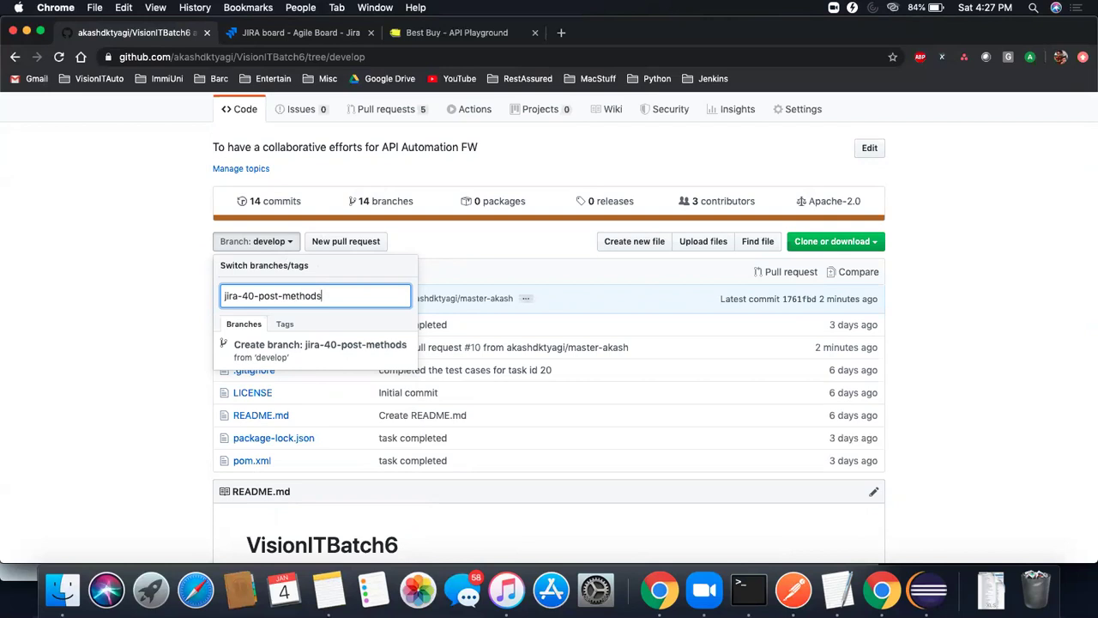
pyautogui.write('-tc')
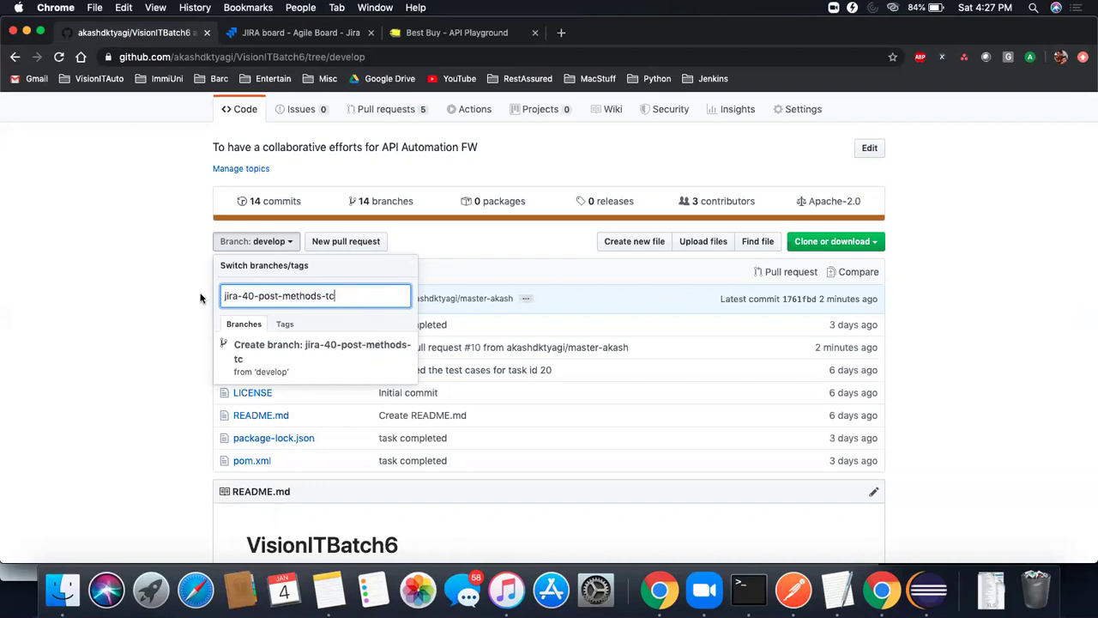
pyautogui.tripleClick(228, 288)
pyautogui.press('super+c')
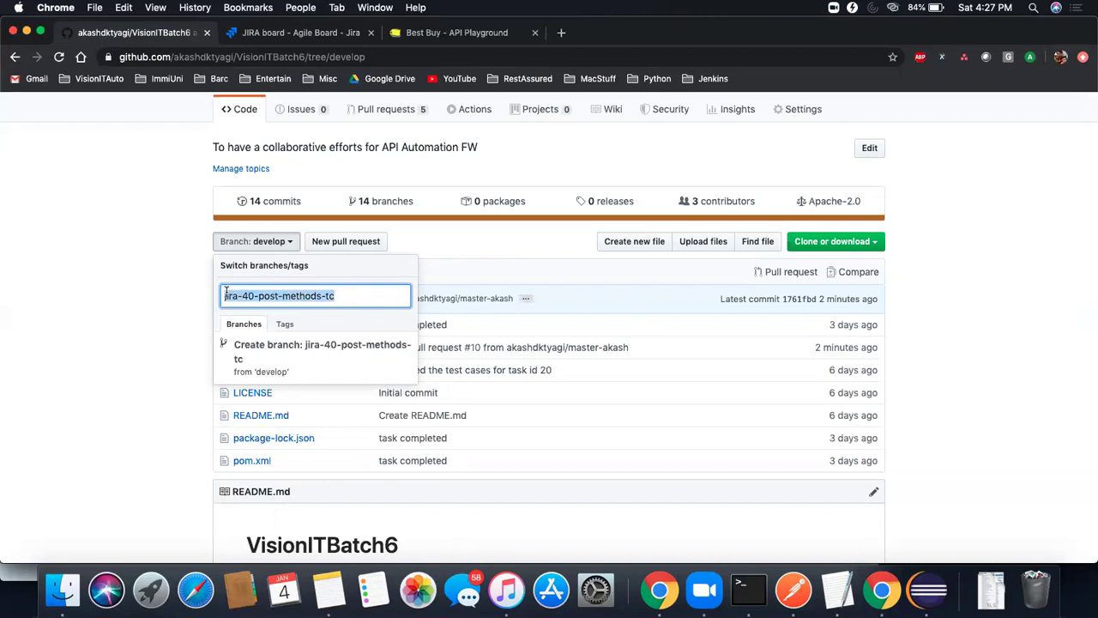
# Switch to the jira-id-27-get-all-product-only-name-price branch and enter the copied name jira-40-post-methods-tc for a new branch based on it
pyautogui.click(164, 318)
pyautogui.click(280, 244)
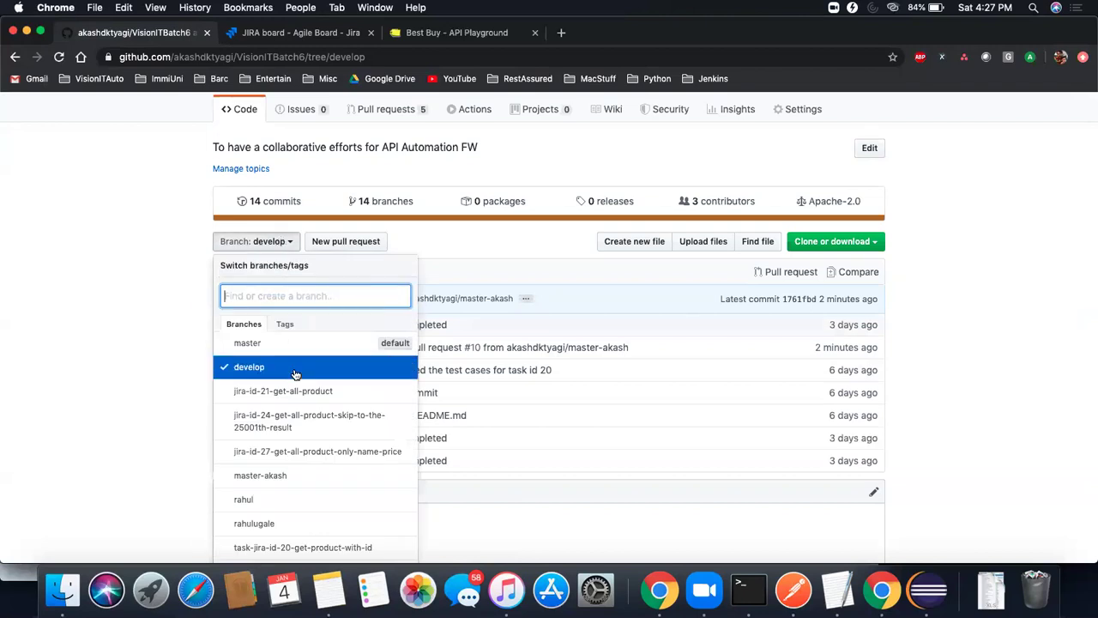
pyautogui.click(296, 459)
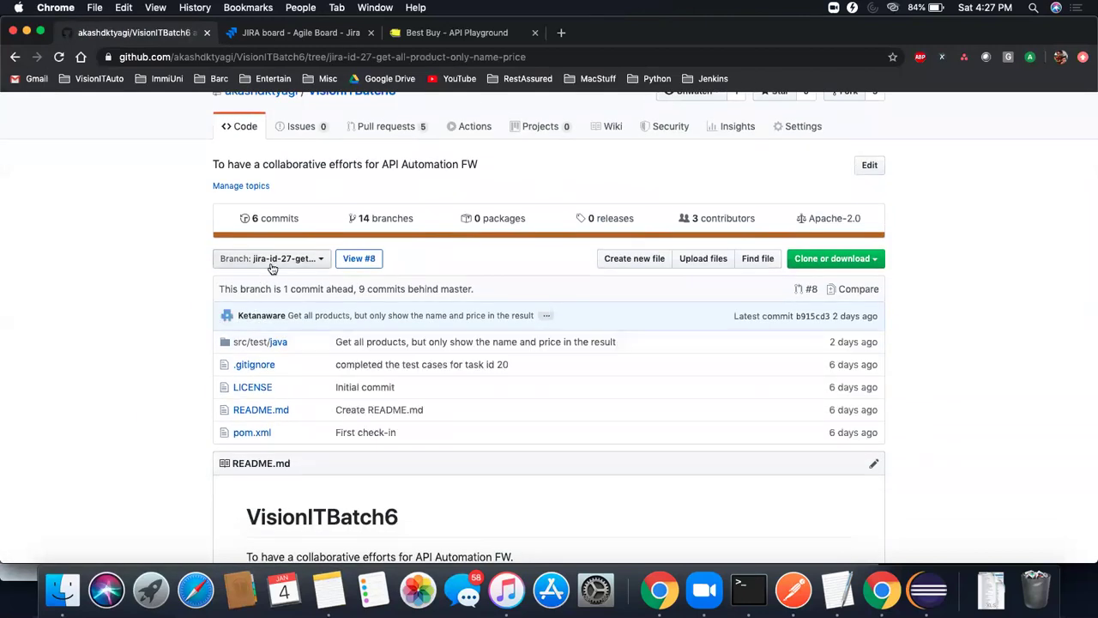
pyautogui.click(249, 260)
pyautogui.press('super+v')
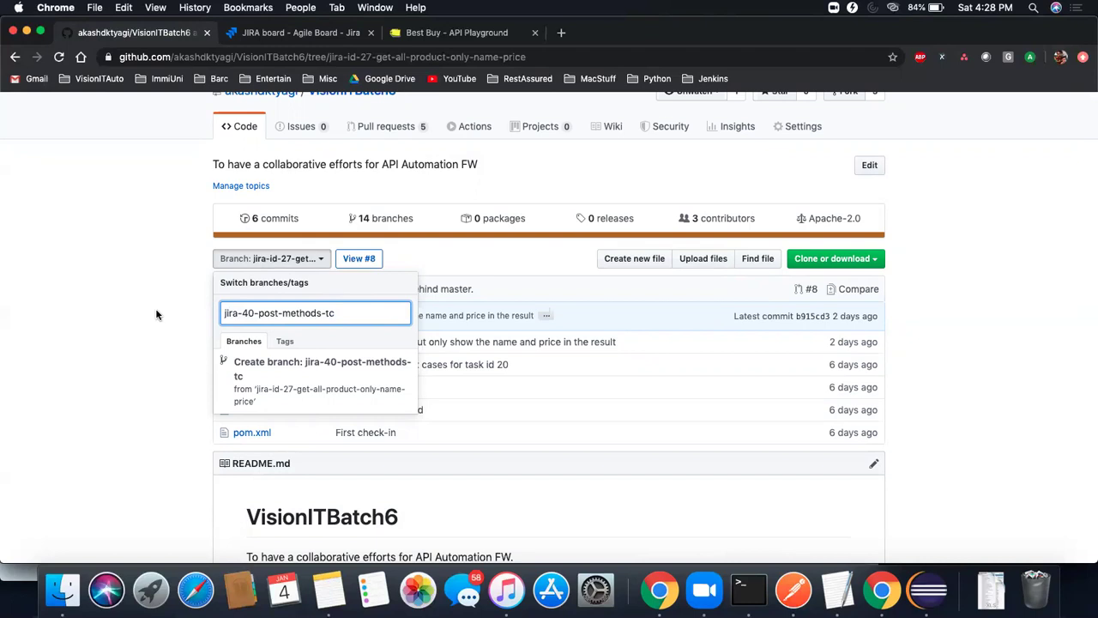
pyautogui.press('super+a')
pyautogui.press('super+c')
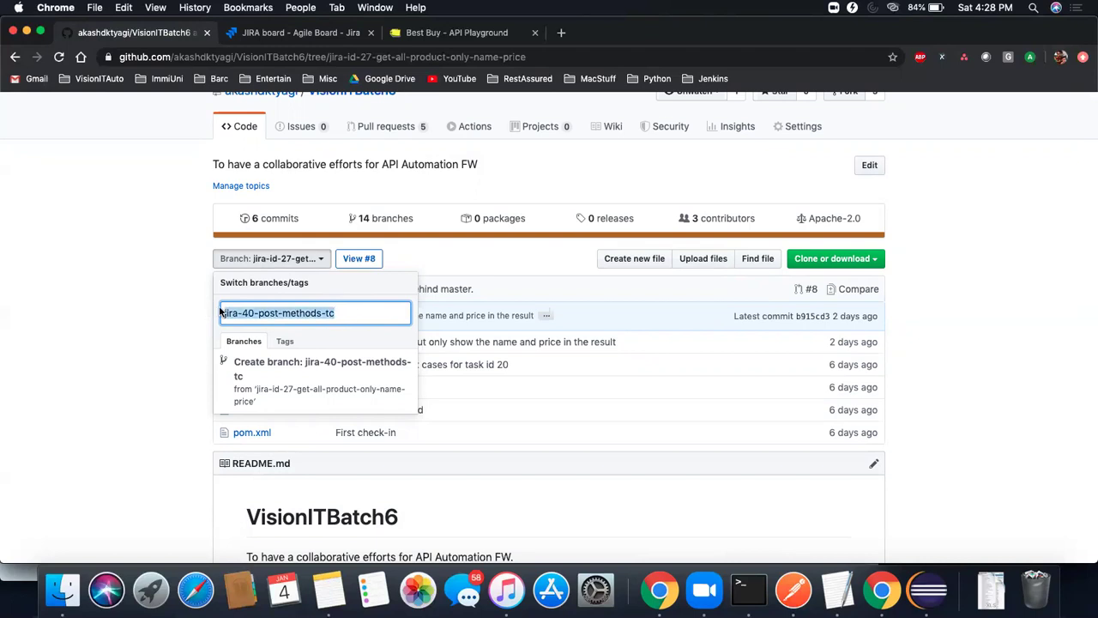
# Switch the repository back to the develop branch and open its branch list
pyautogui.press('BackSpace')
pyautogui.write('jdevelop')
pyautogui.press('BackSpace')
pyautogui.press('BackSpace')
pyautogui.press('BackSpace')
pyautogui.press('BackSpace')
pyautogui.press('BackSpace')
pyautogui.press('BackSpace')
pyautogui.press('BackSpace')
pyautogui.press('BackSpace')
pyautogui.write('deve')
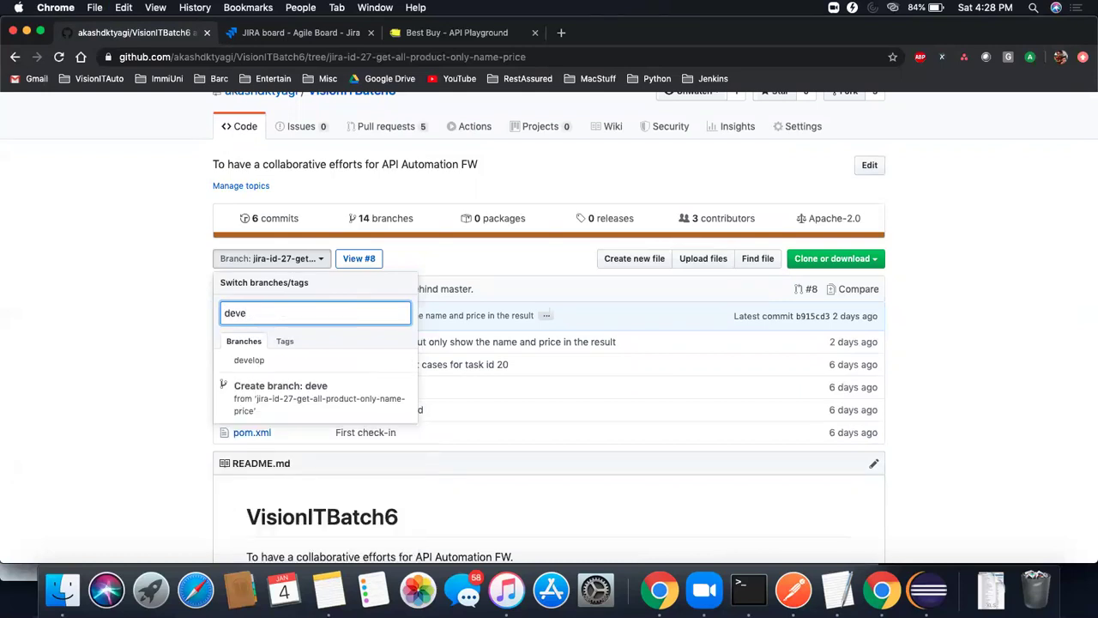
pyautogui.click(274, 360)
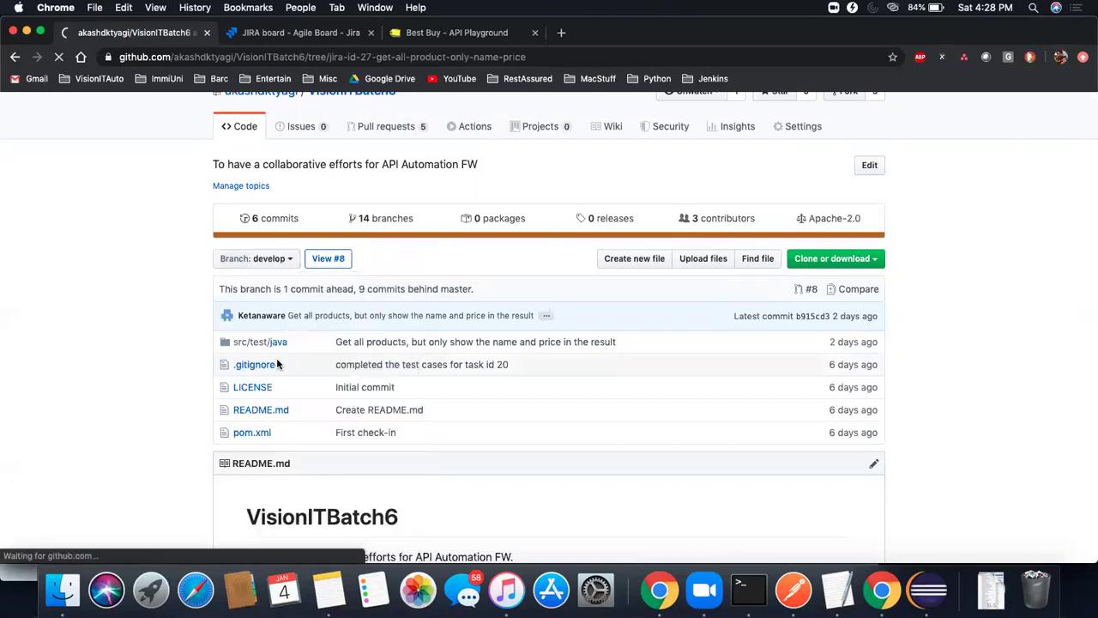
pyautogui.click(269, 331)
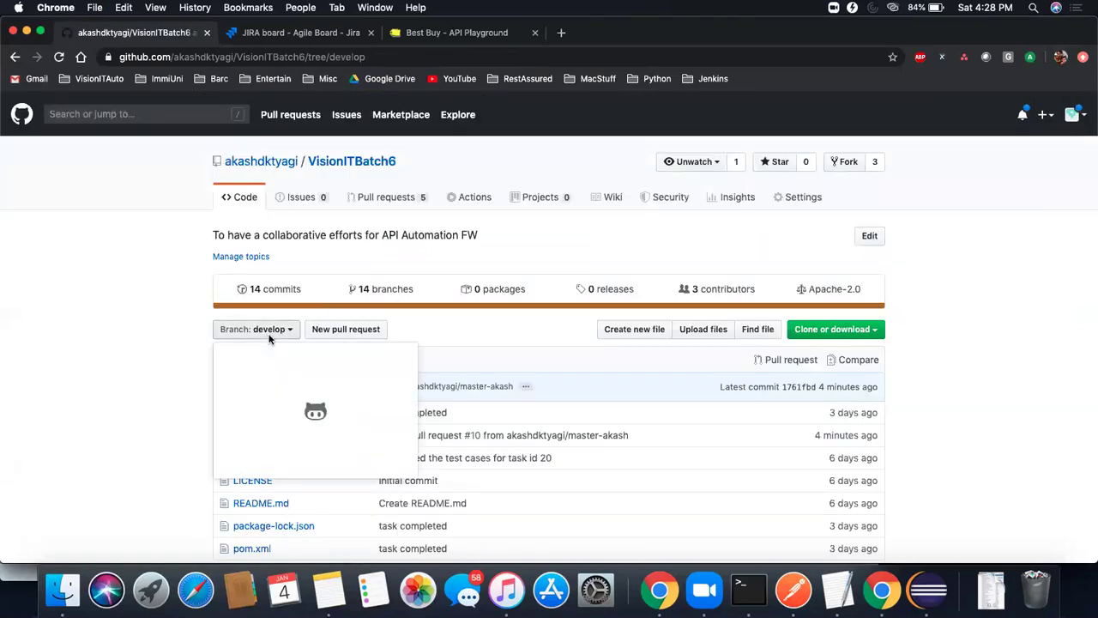
# Create the branch jira-40-post-methods-tc from develop, correcting the pasted name so that it starts with j
pyautogui.press('super+v')
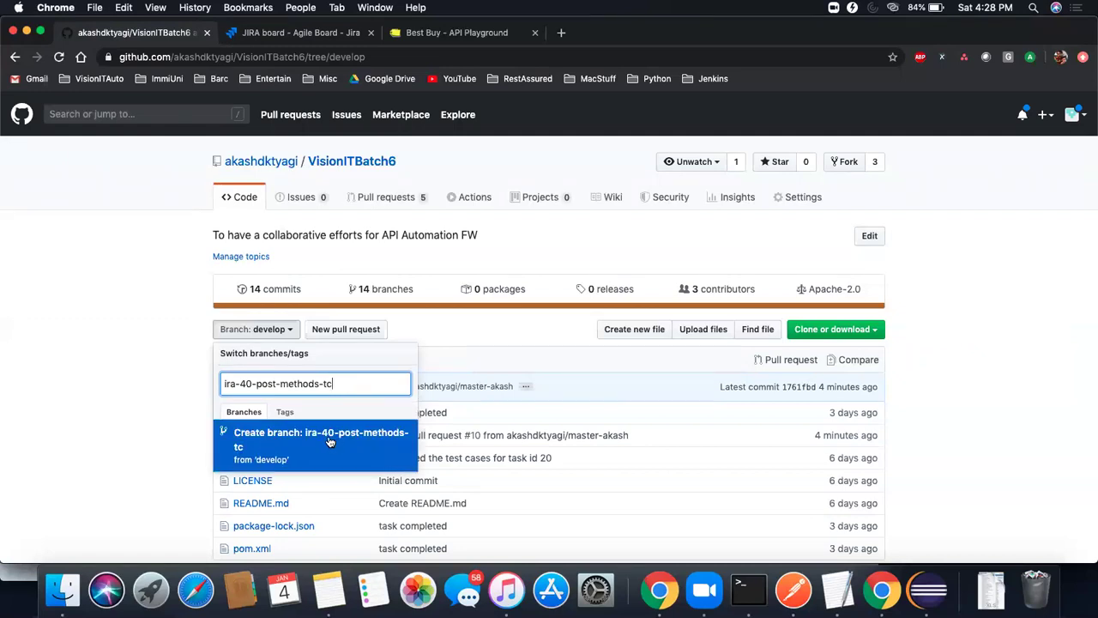
pyautogui.click(225, 385)
pyautogui.write('j')
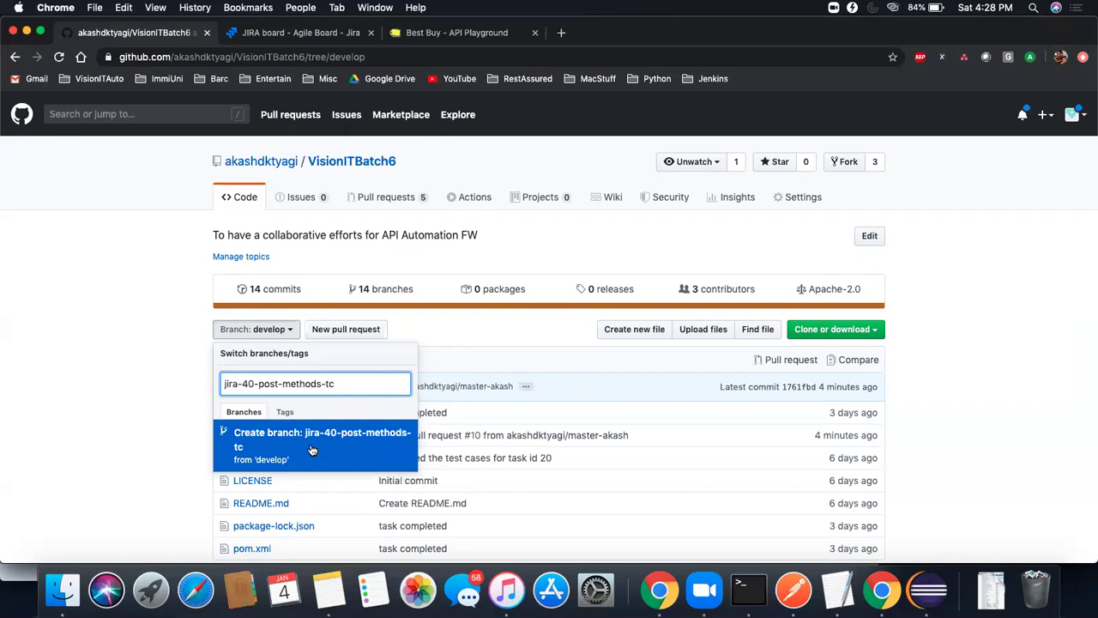
pyautogui.click(312, 448)
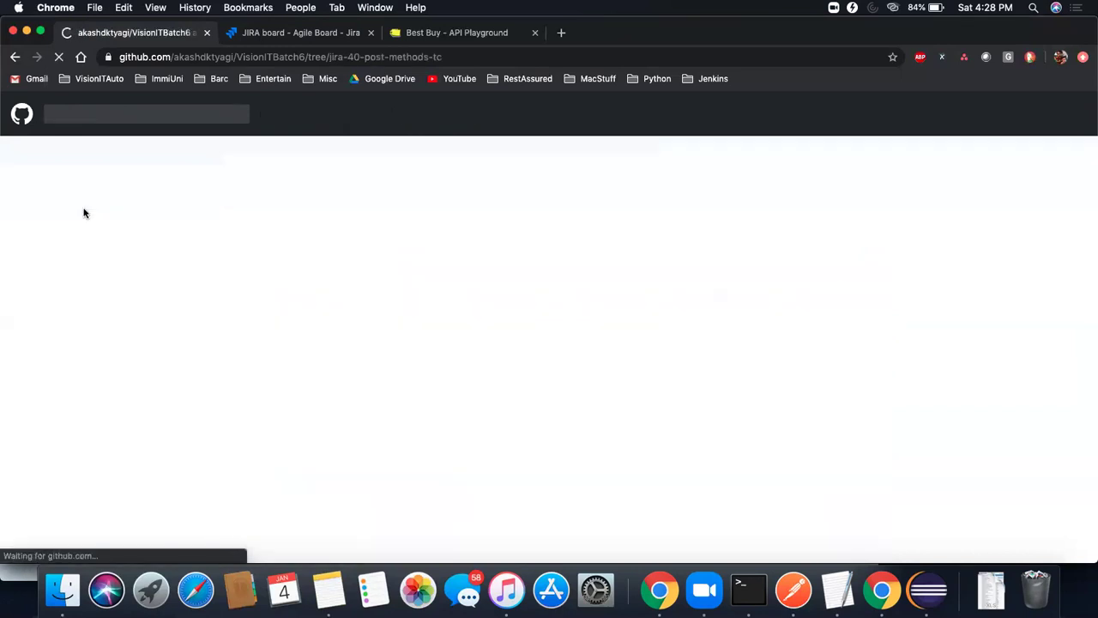
pyautogui.scroll(-2, 150, 268)
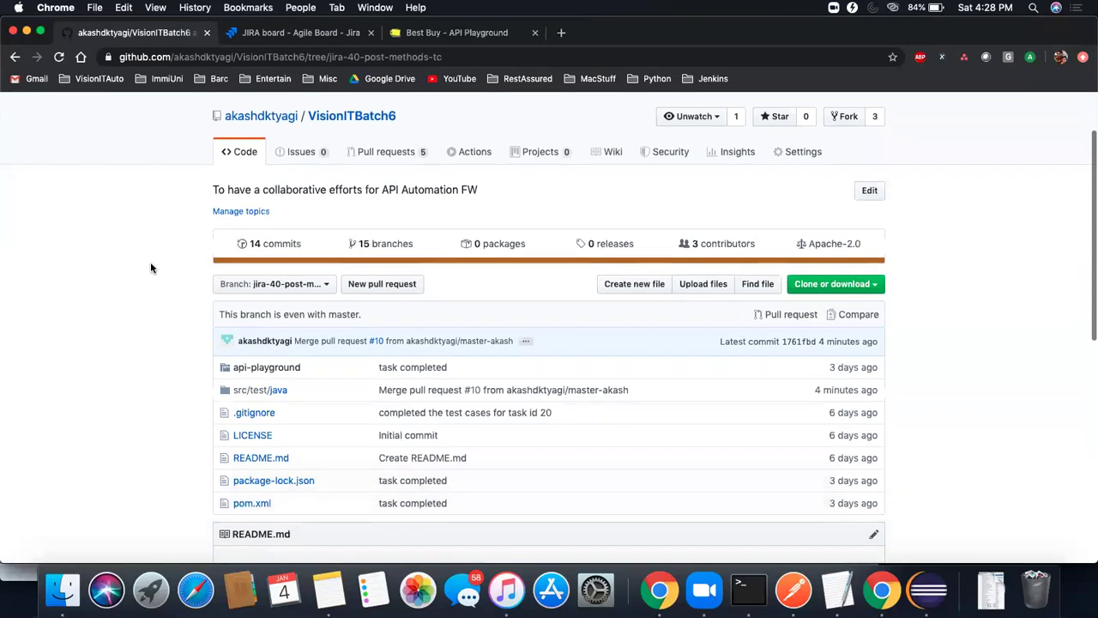
# Switch to Eclipse, maximize its window, and collapse the CucumberAPIAutomation project in the project tree
pyautogui.click(928, 590)
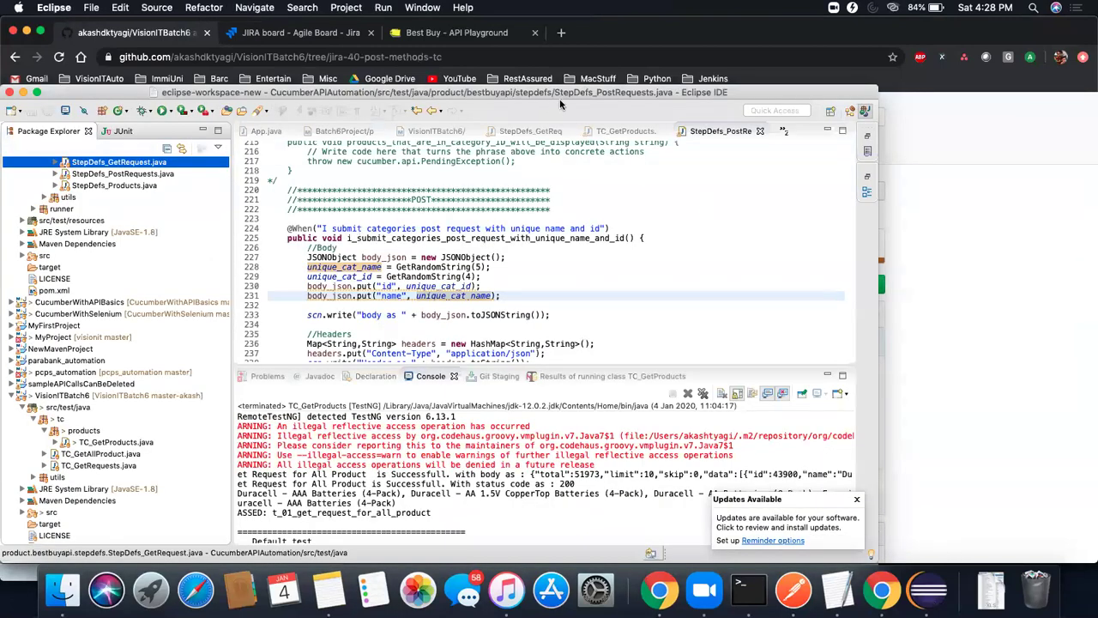
pyautogui.click(386, 96)
pyautogui.doubleClick(386, 96)
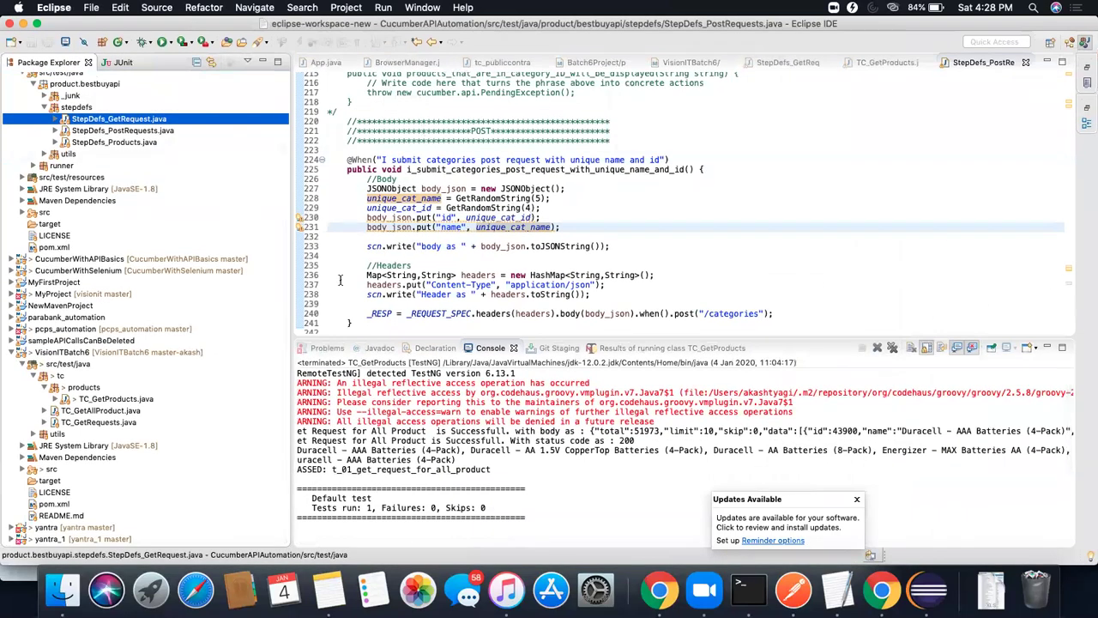
pyautogui.scroll(4, 72, 138)
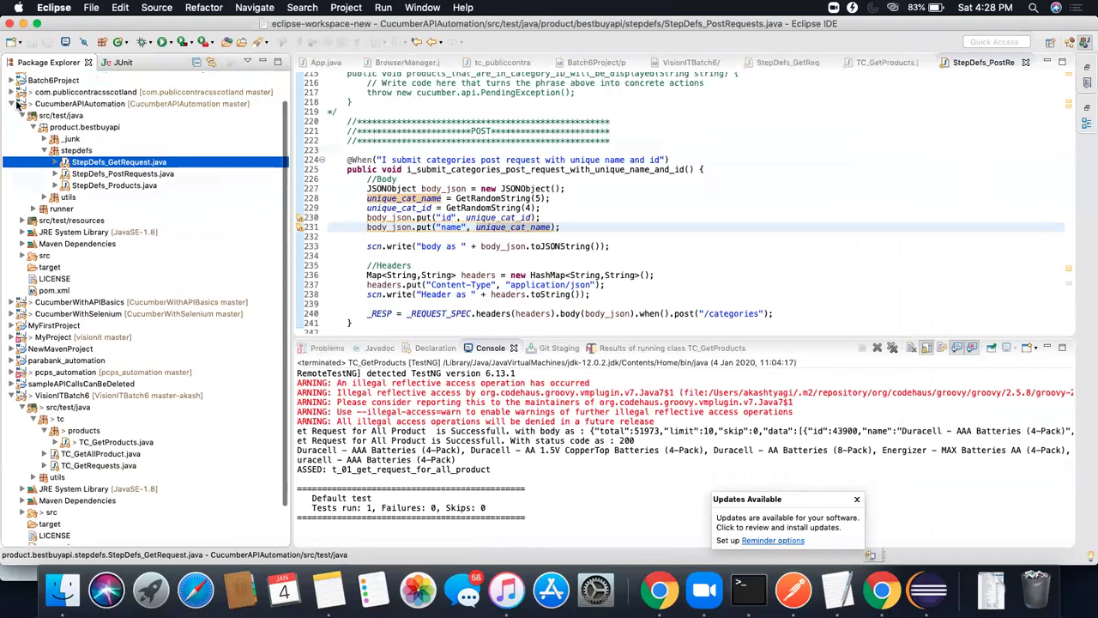
pyautogui.click(14, 103)
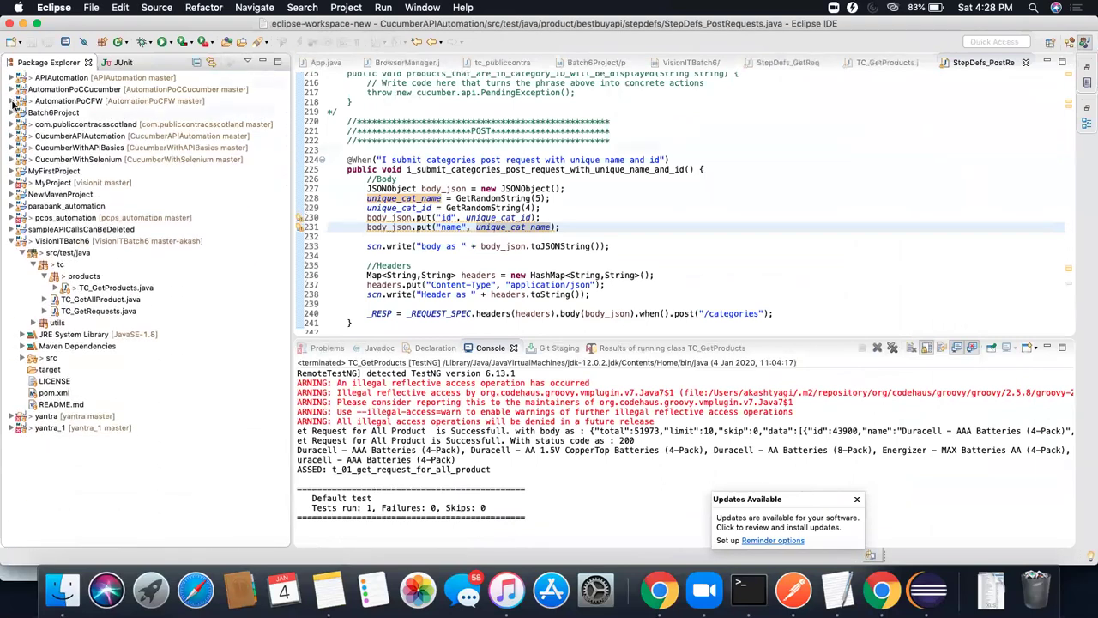
# Open the Git team commands for the VisionITBatch6 project
pyautogui.click(61, 243)
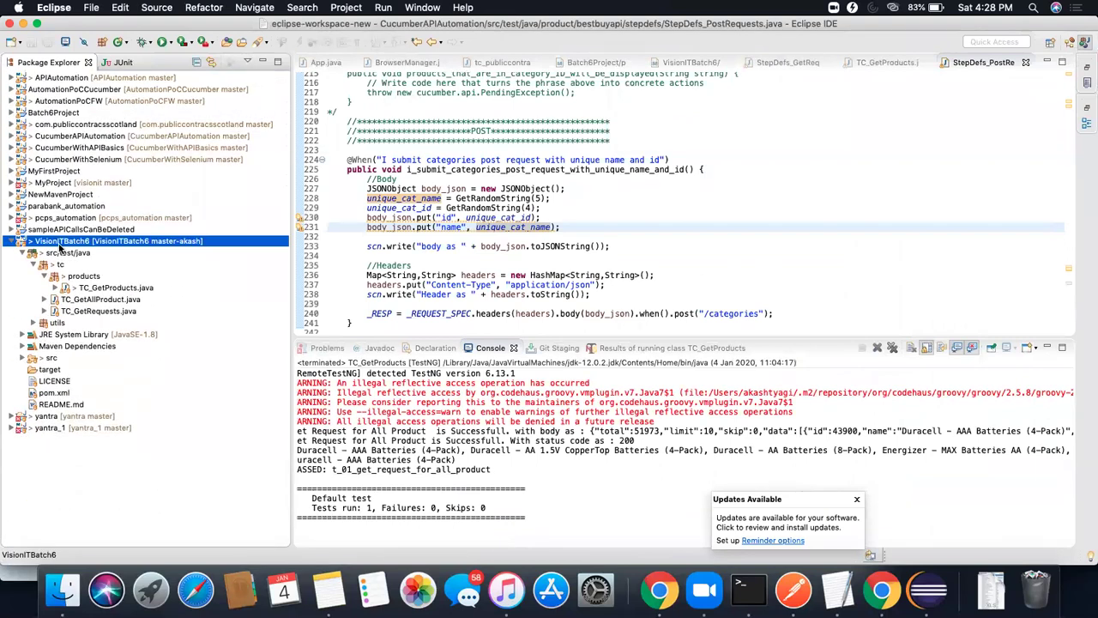
pyautogui.rightClick(180, 247)
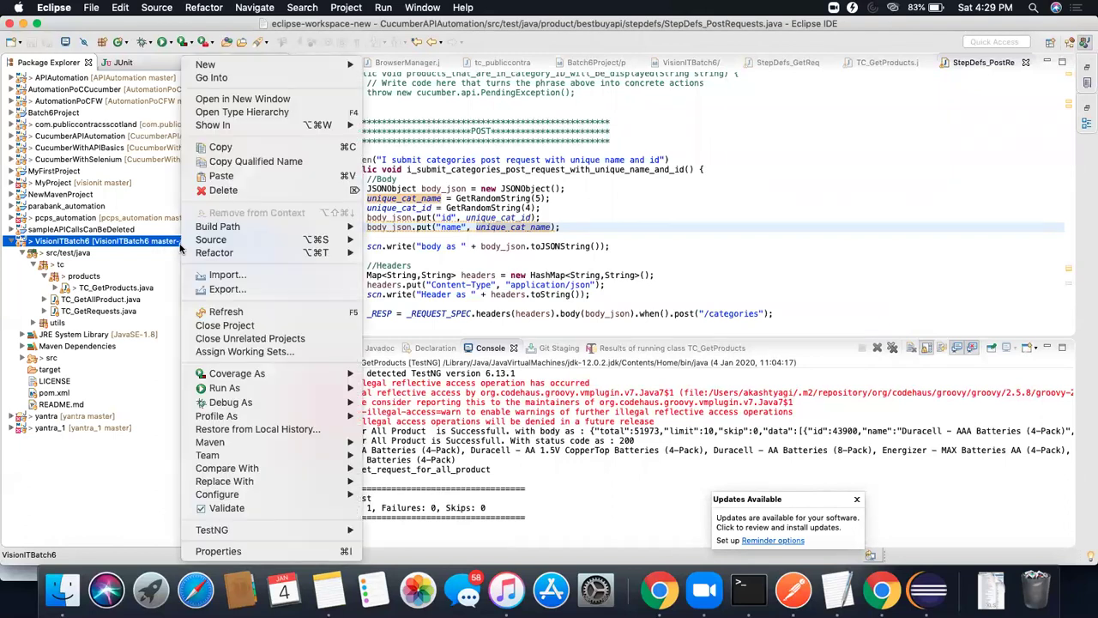
pyautogui.moveTo(252, 456)
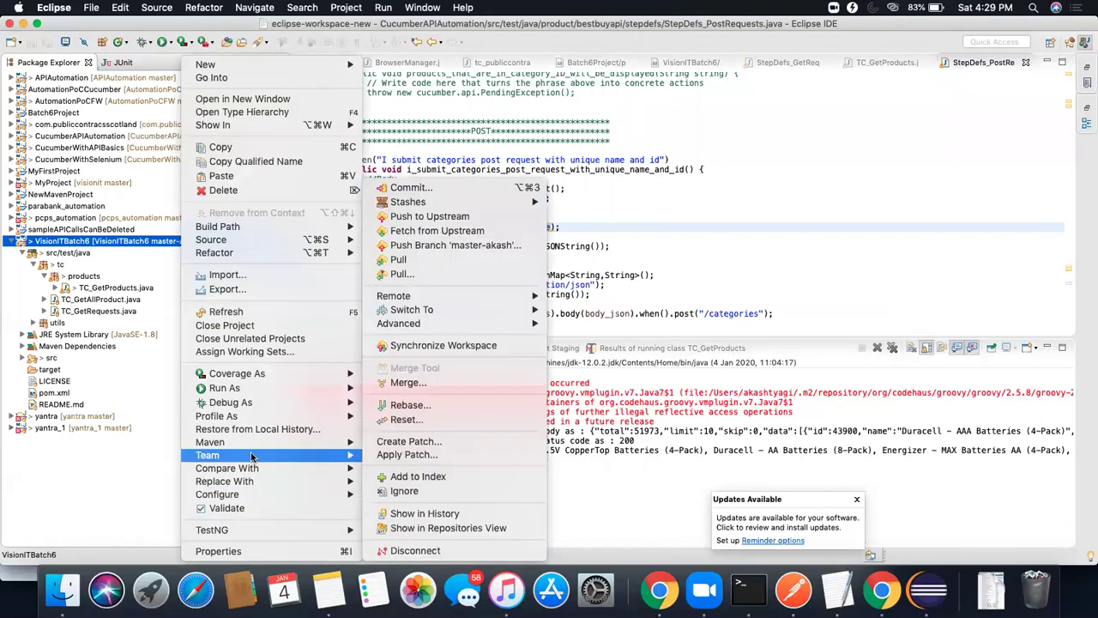